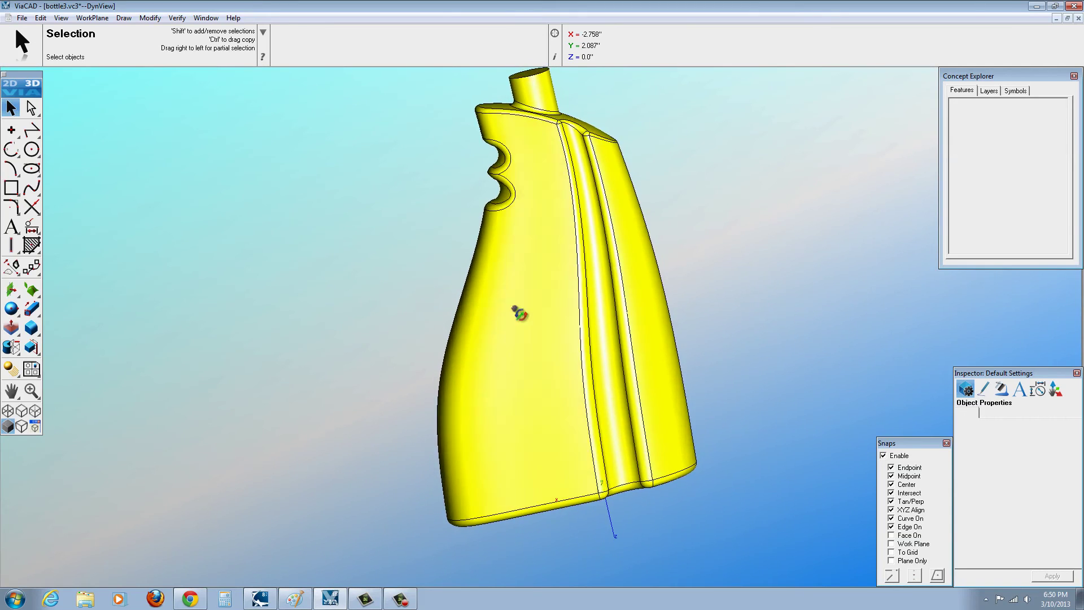
Show all hidden solids in the bottle model.
{"action": "scroll", "coordinate": [588, 307], "scroll_direction": "up", "scroll_amount": 2}
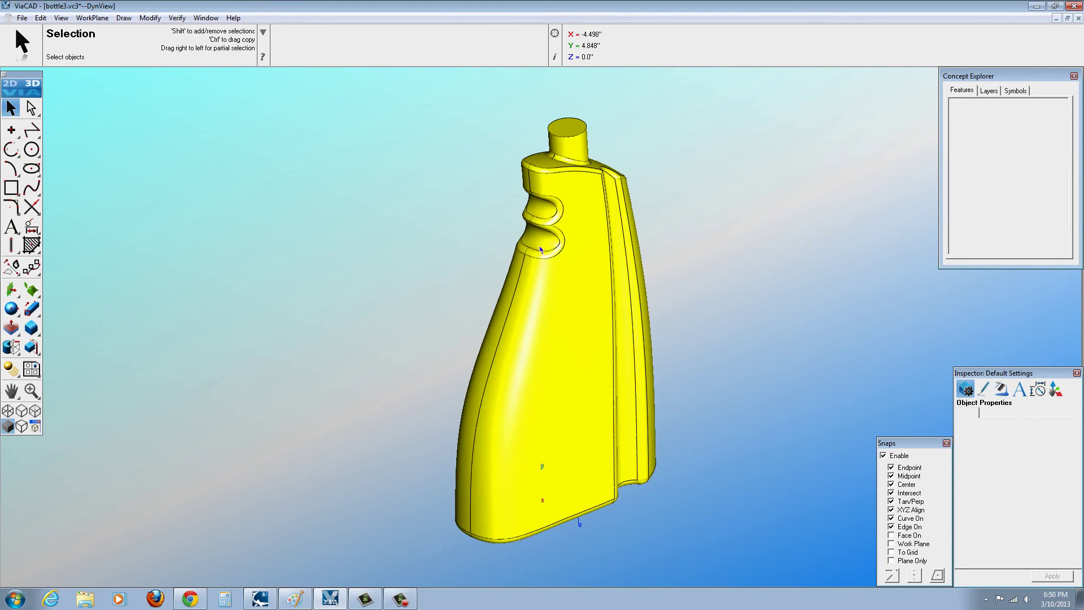
{"action": "right_click", "coordinate": [741, 289]}
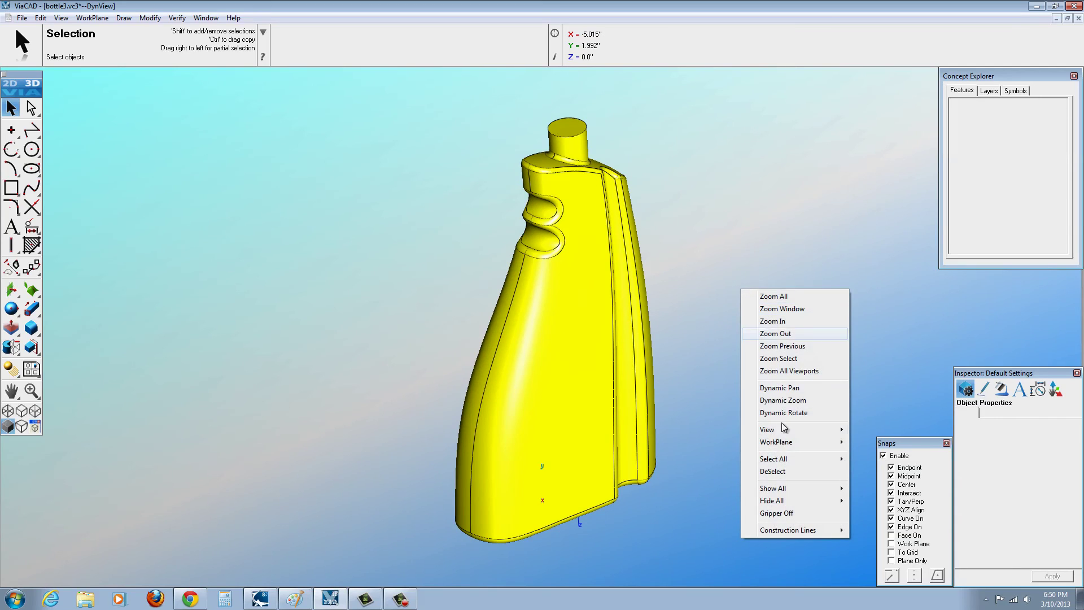
{"action": "mouse_move", "coordinate": [784, 495]}
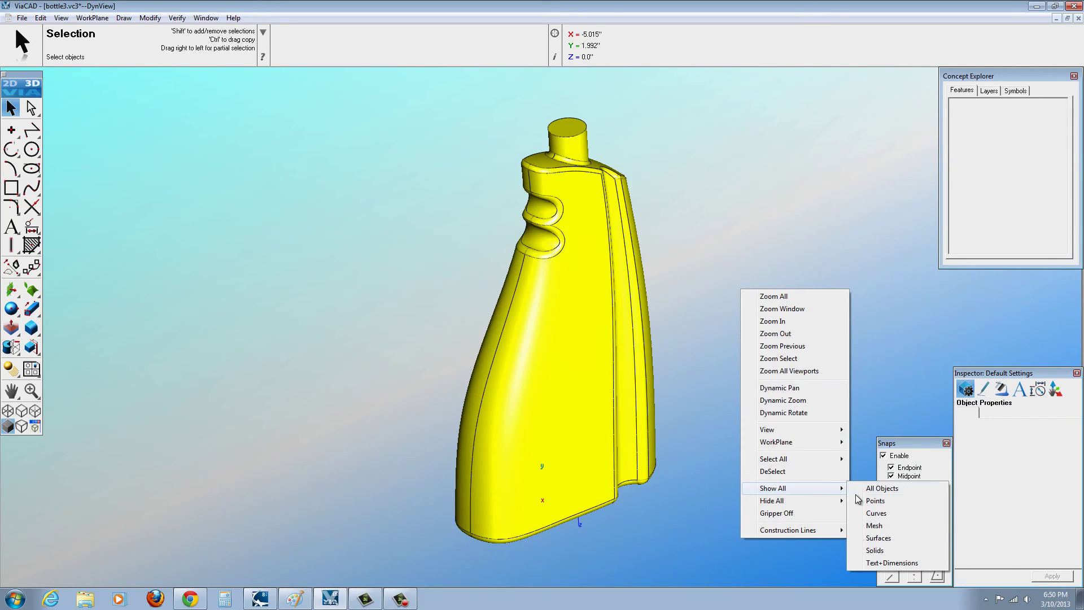
{"action": "left_click", "coordinate": [875, 551]}
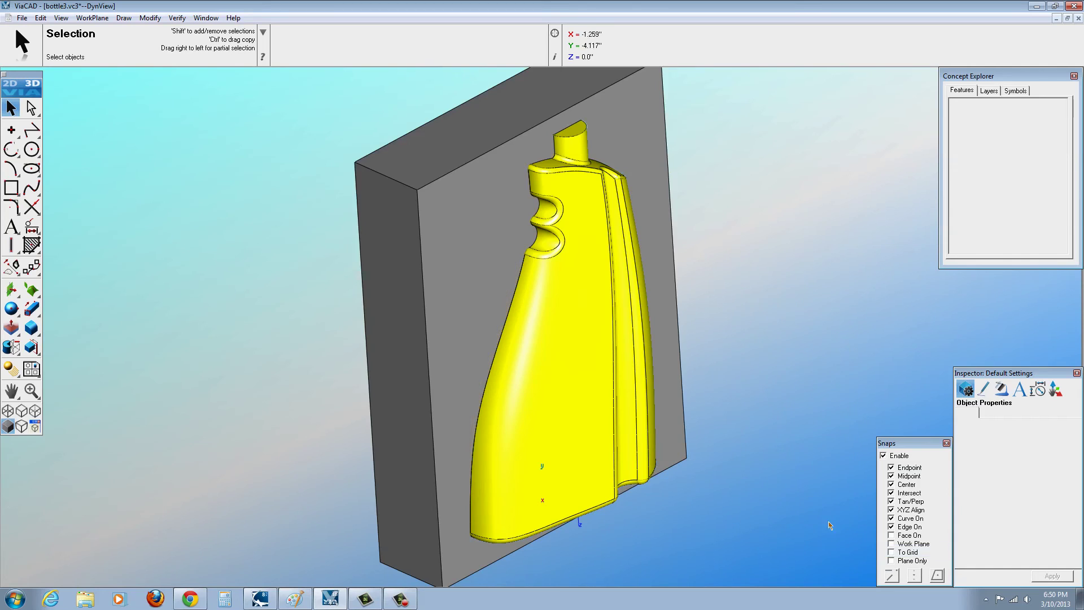
Make the yellow bottle solid, Part_4492, transparent and view it against the mold block.
{"action": "left_click", "coordinate": [577, 341]}
{"action": "left_click", "coordinate": [604, 349]}
{"action": "left_click", "coordinate": [565, 352]}
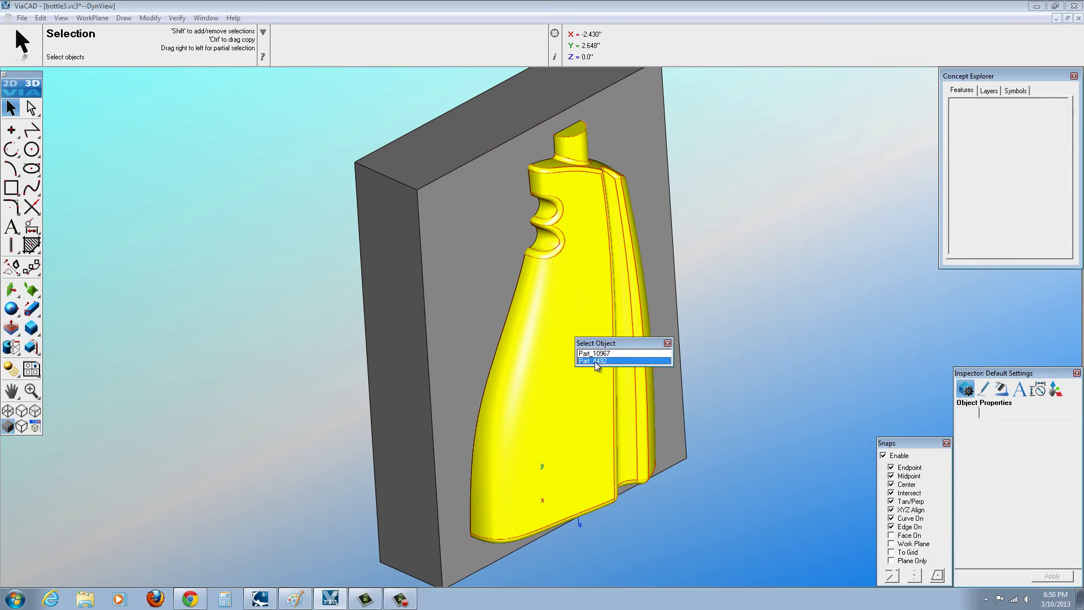
{"action": "right_click", "coordinate": [596, 362]}
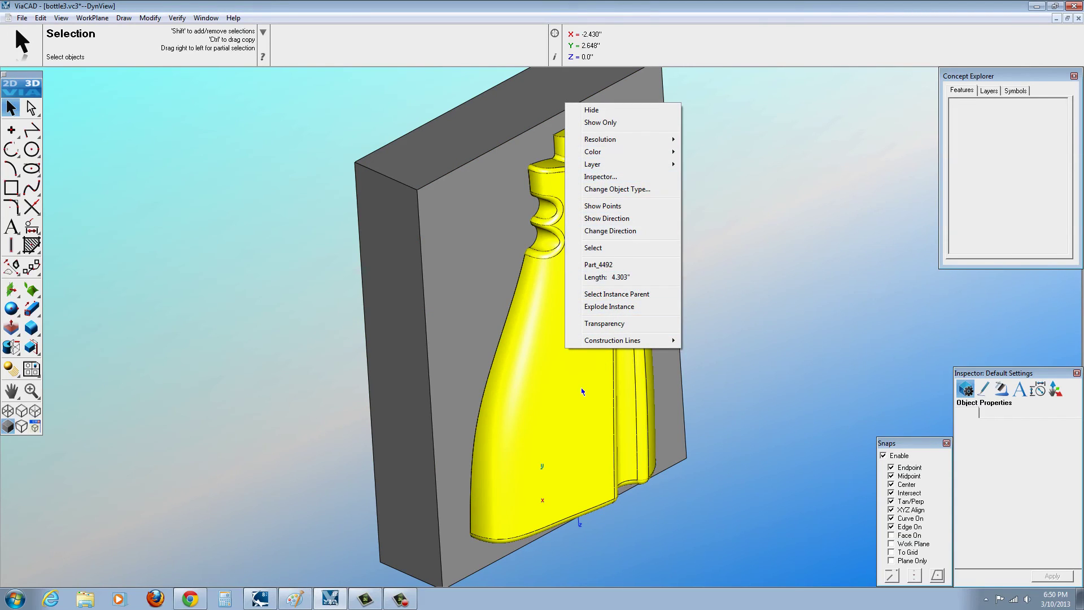
{"action": "left_click", "coordinate": [617, 323]}
{"action": "middle_click_drag", "start_coordinate": [746, 375], "coordinate": [626, 300]}
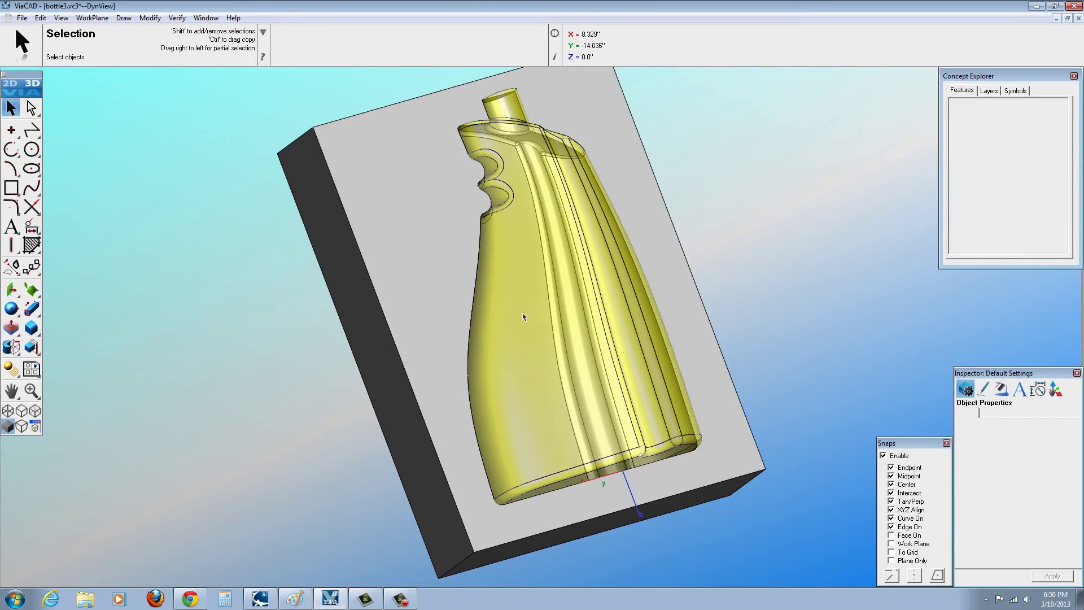
Save the changes to bottle3.vc3 and close both the bottle3 and bottle2 drawings.
{"action": "left_click", "coordinate": [1078, 18]}
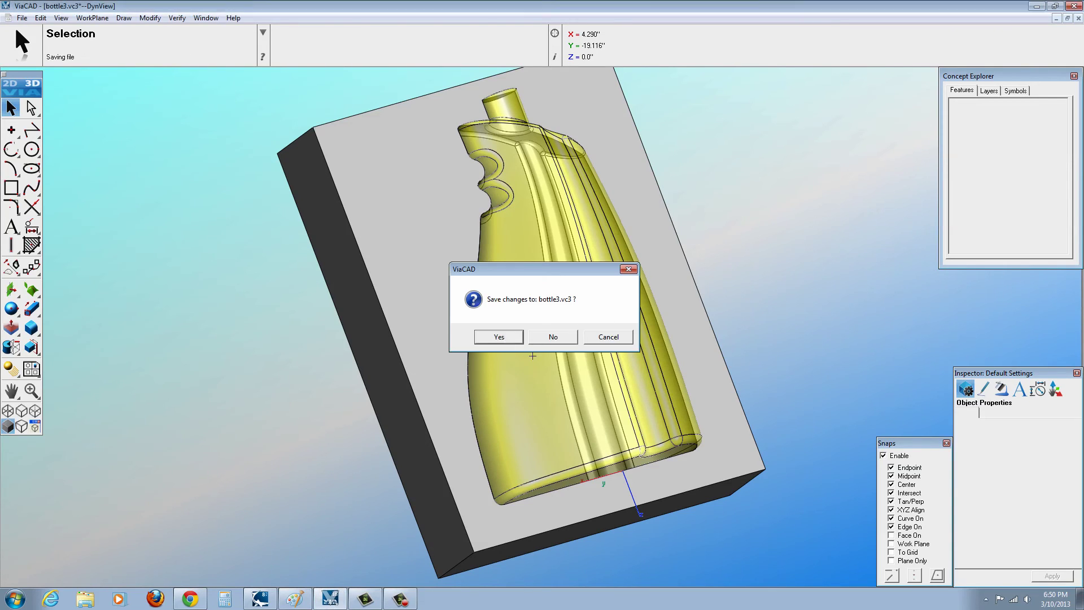
{"action": "left_click", "coordinate": [508, 337]}
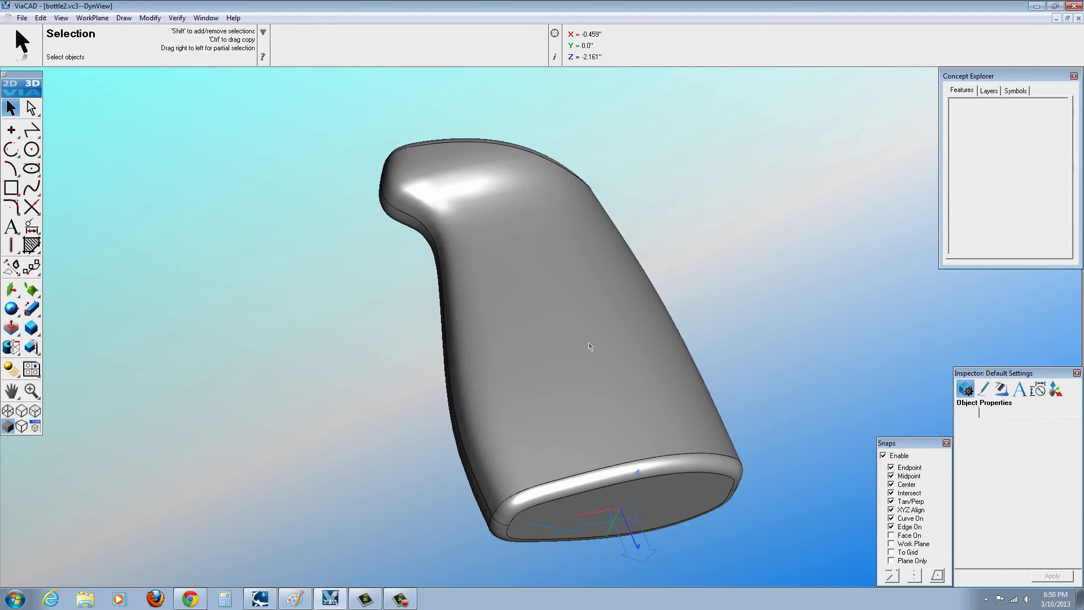
{"action": "middle_click_drag", "start_coordinate": [588, 342], "coordinate": [715, 255]}
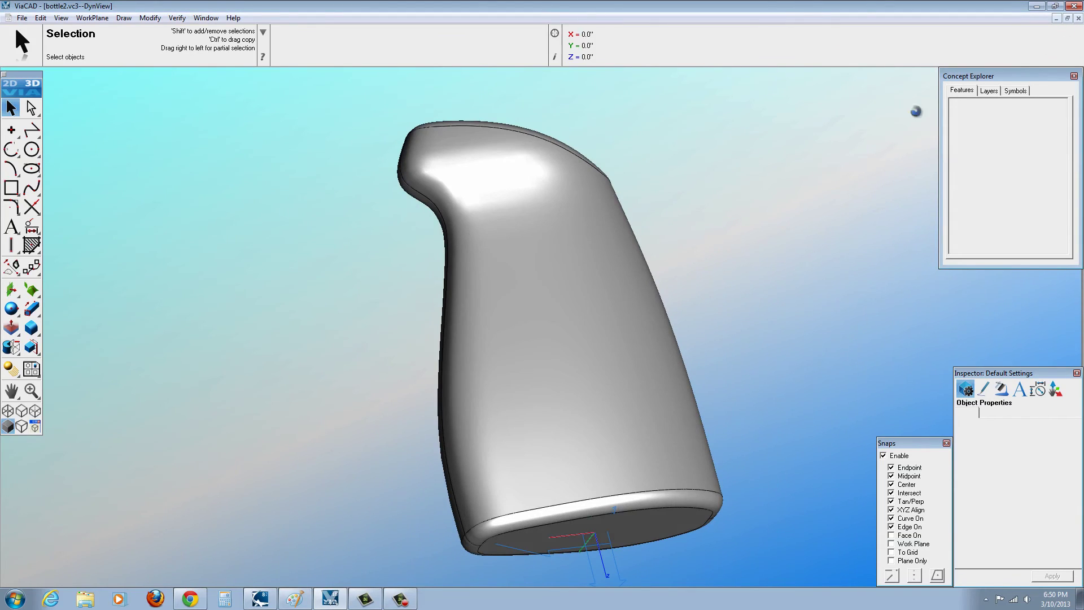
{"action": "left_click", "coordinate": [1079, 18]}
{"action": "left_click", "coordinate": [1078, 18]}
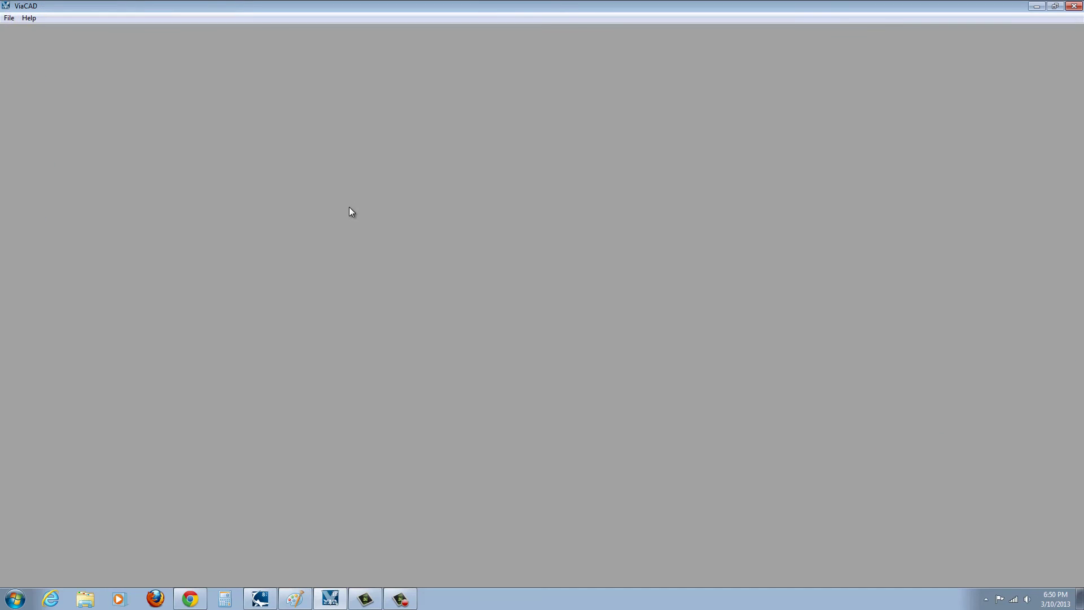
Start a new drawing and turn on the work plane display.
{"action": "left_click", "coordinate": [9, 18]}
{"action": "left_click", "coordinate": [27, 30]}
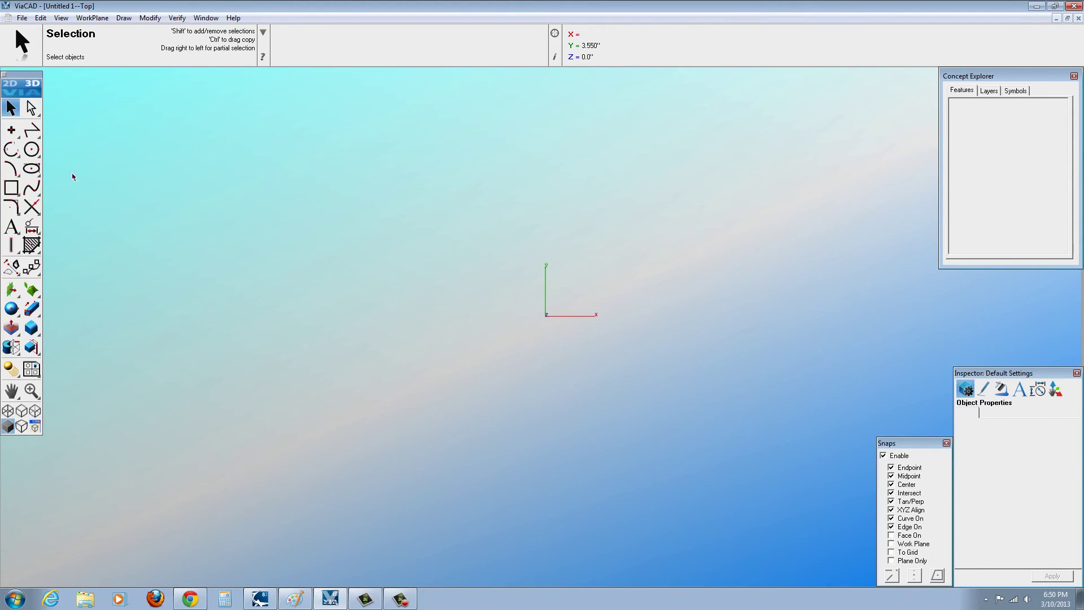
{"action": "left_click", "coordinate": [94, 19]}
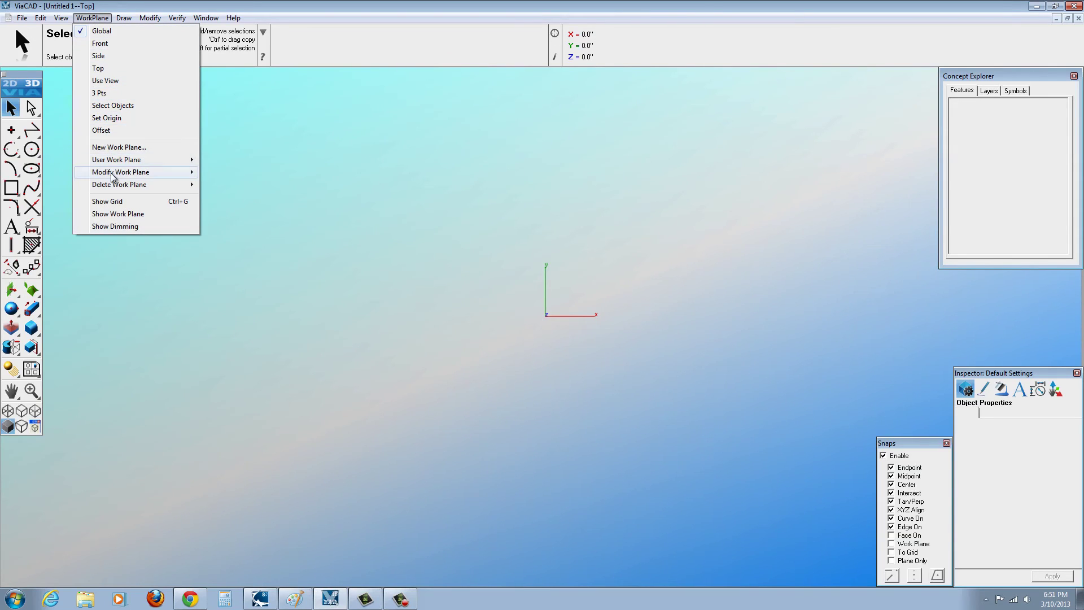
{"action": "mouse_move", "coordinate": [115, 190]}
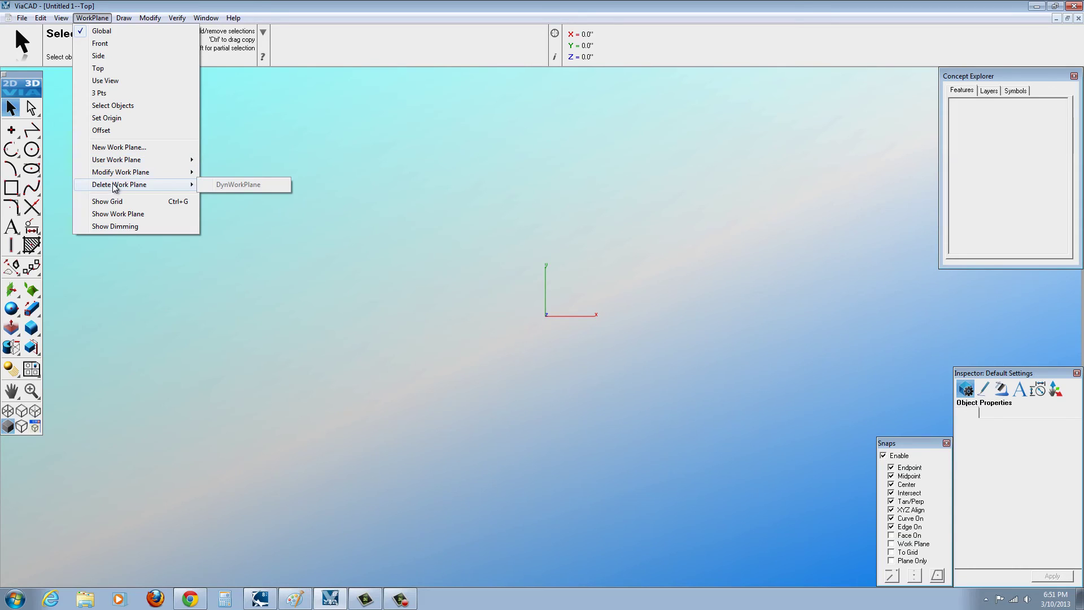
{"action": "left_click", "coordinate": [115, 214]}
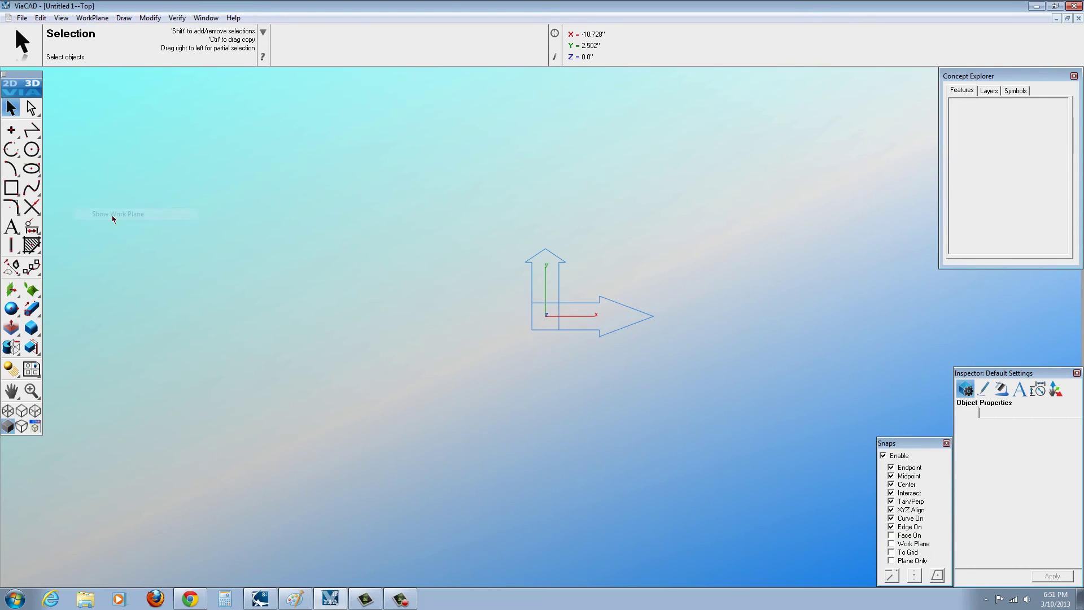
Turn on the grid display for the work plane.
{"action": "left_click", "coordinate": [59, 18]}
{"action": "mouse_move", "coordinate": [79, 21]}
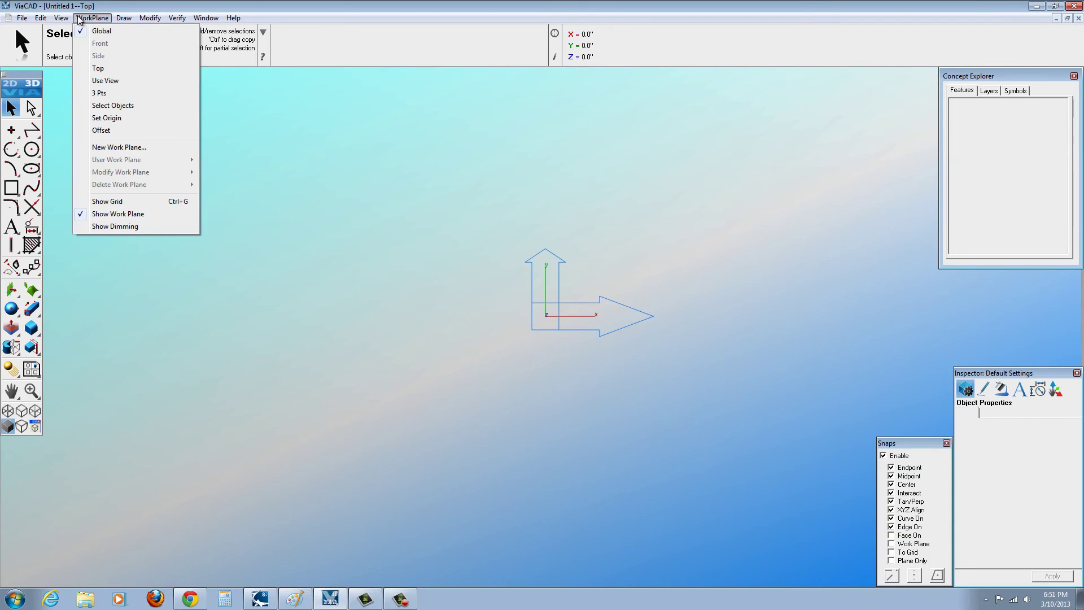
{"action": "left_click", "coordinate": [99, 202]}
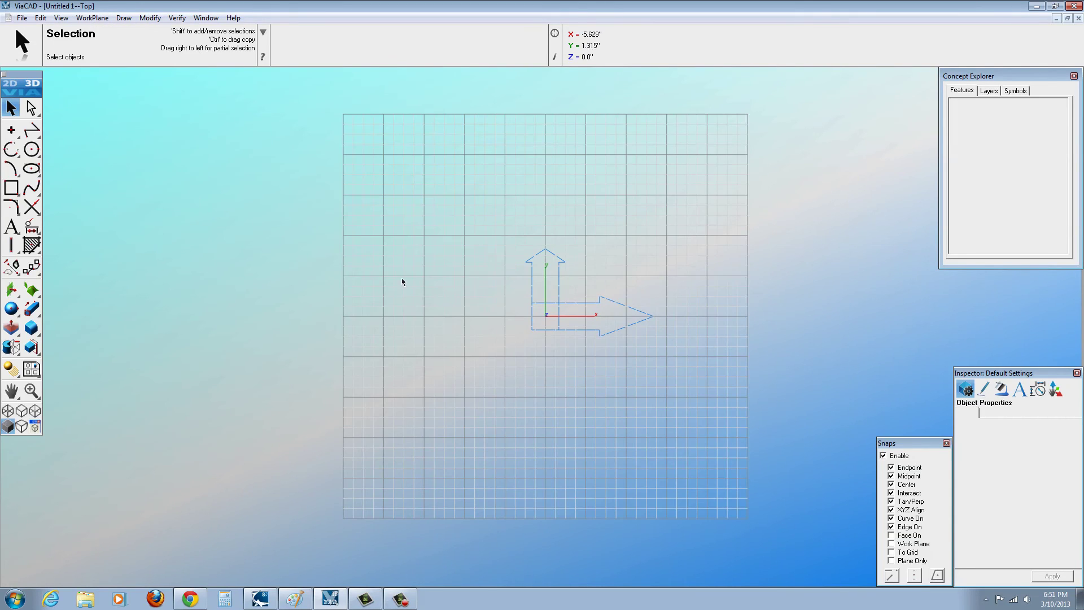
Accept the Custom Resolution preferences with Super Fine resolution, curve angle 1.50 and facet angle 2.0.
{"action": "right_click", "coordinate": [21, 92]}
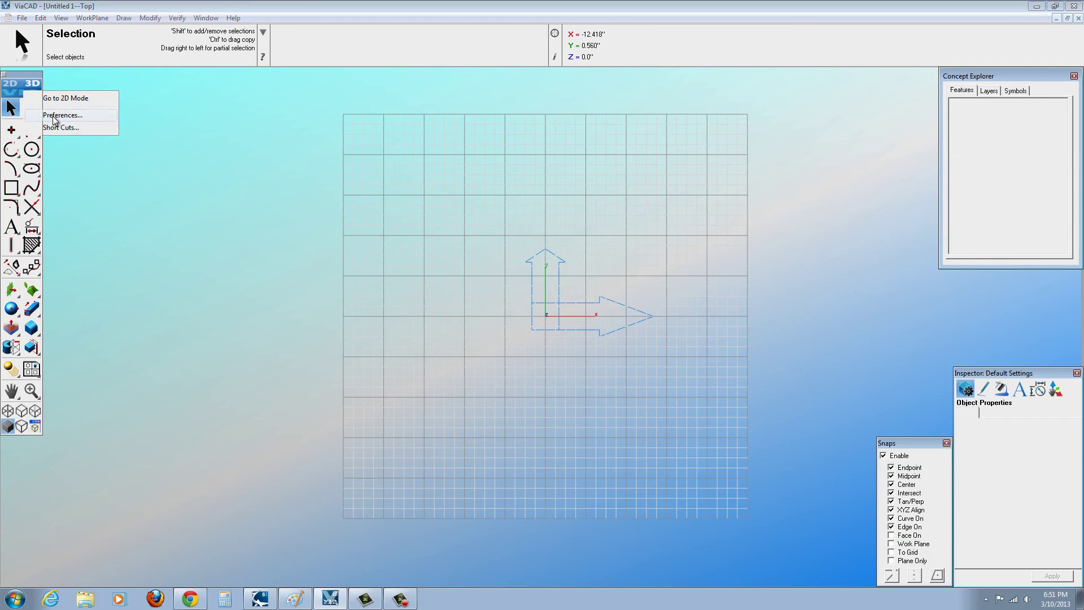
{"action": "left_click", "coordinate": [55, 116]}
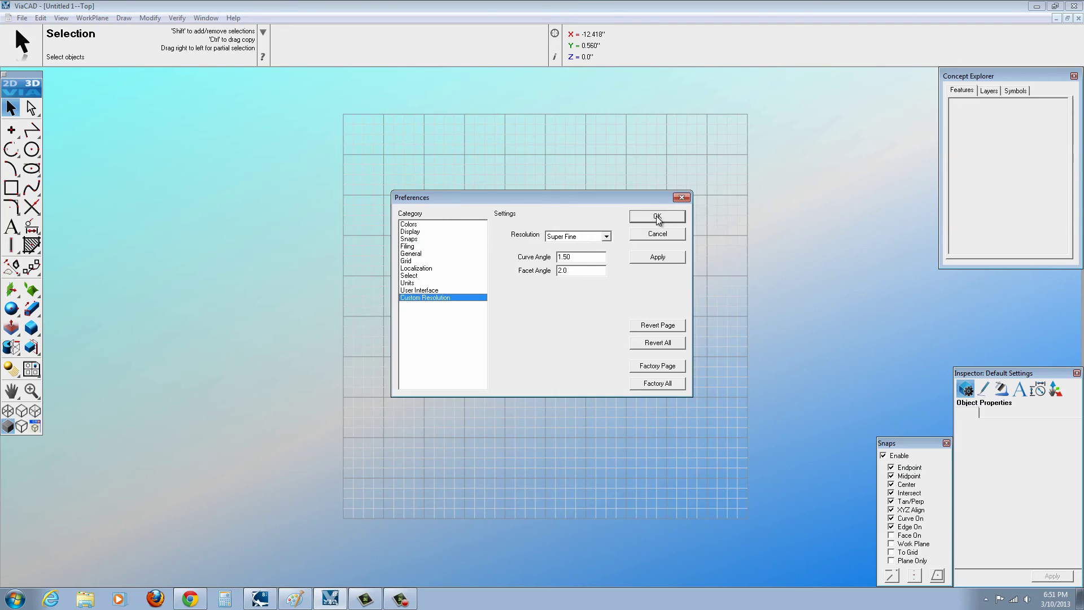
{"action": "left_click", "coordinate": [634, 219]}
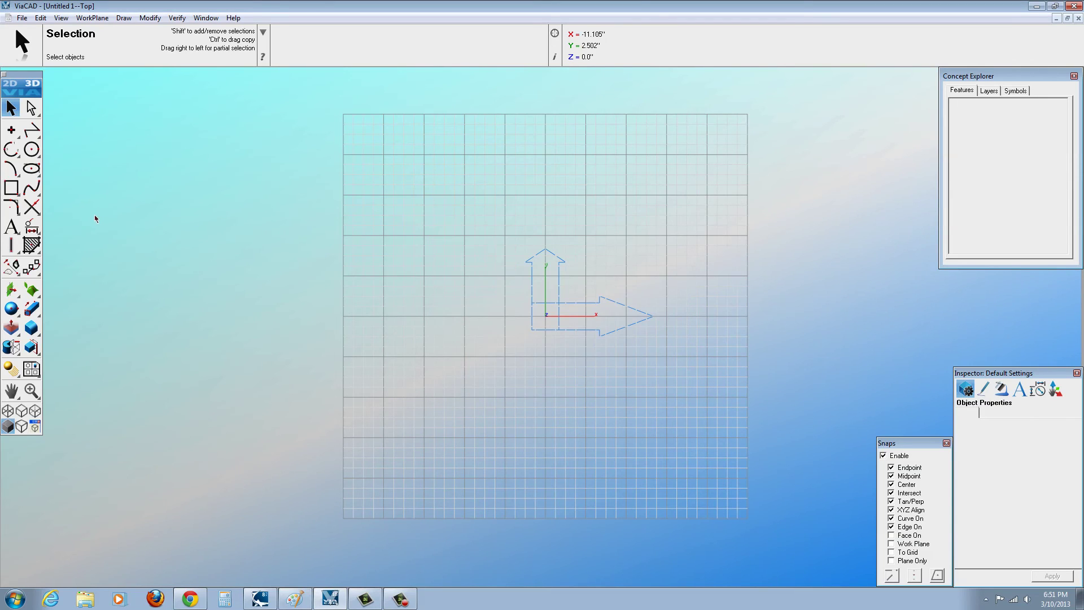
Draw a horizontal line about 3.27" long through the origin along the X axis, starting at about X -1.53".
{"action": "scroll", "coordinate": [71, 218], "scroll_direction": "up", "scroll_amount": 3}
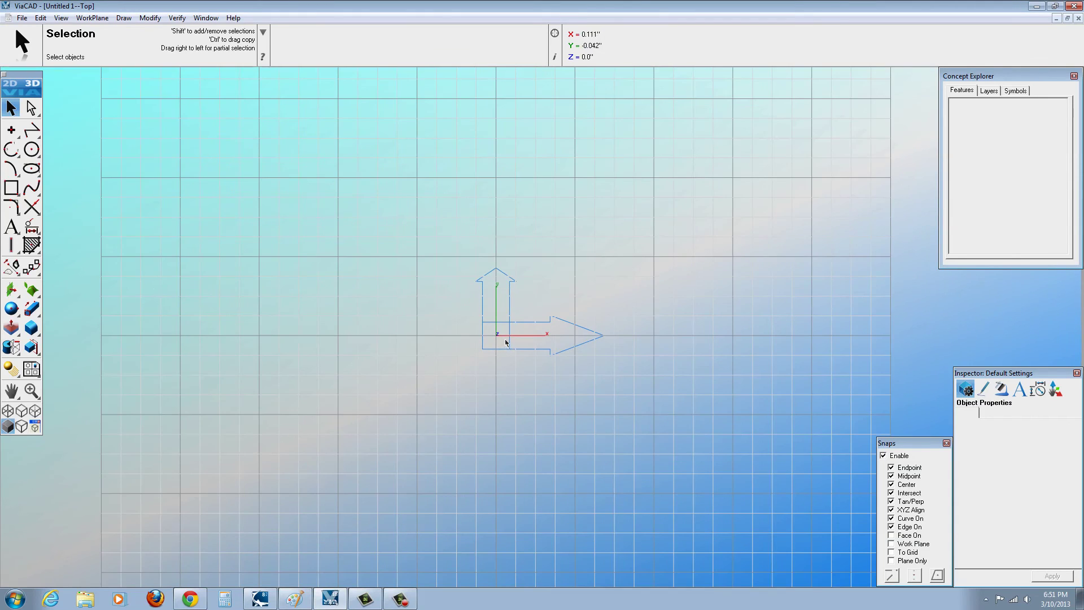
{"action": "left_click", "coordinate": [34, 133]}
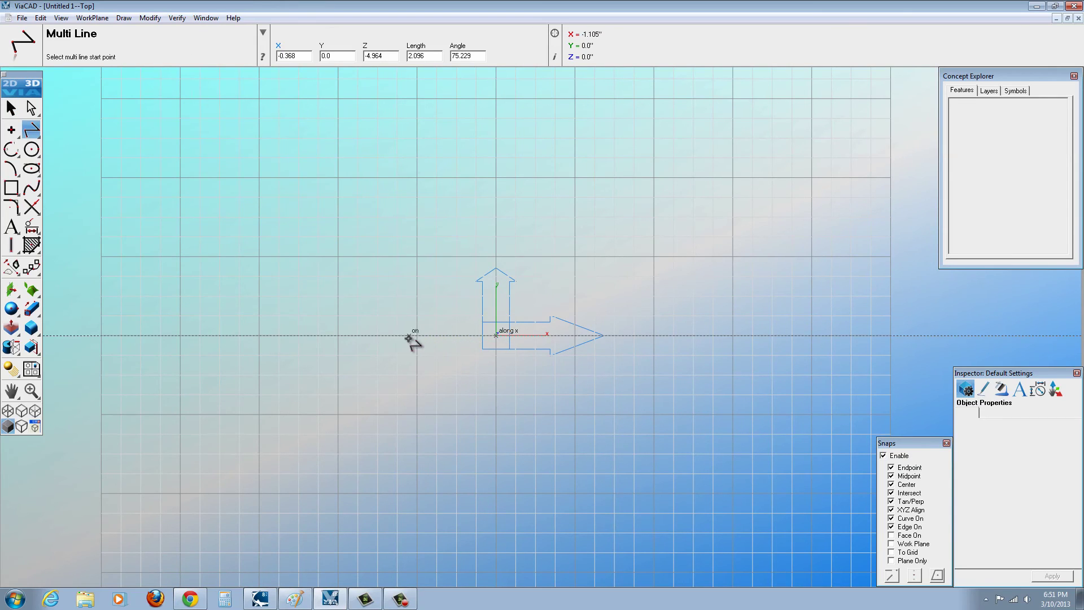
{"action": "left_click", "coordinate": [376, 336]}
{"action": "left_click", "coordinate": [633, 336]}
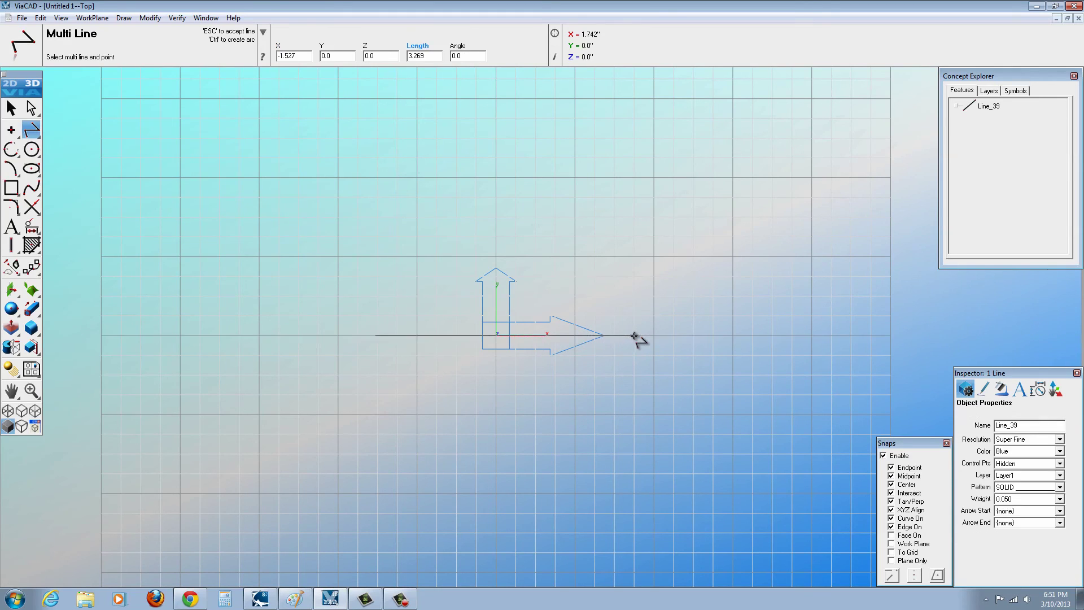
{"action": "key", "text": "Escape"}
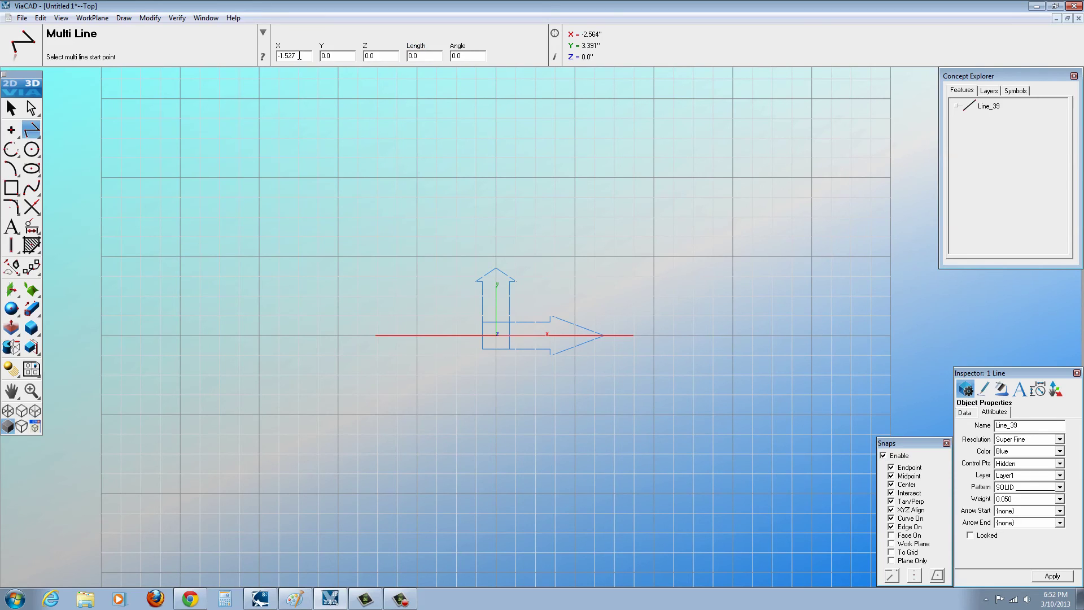
Try to set the horizontal line's start X coordinate to -1.5.
{"action": "left_click_drag", "start_coordinate": [306, 55], "coordinate": [292, 56]}
{"action": "key", "text": "BackSpace"}
{"action": "type", "text": "-1.5"}
{"action": "left_click", "coordinate": [12, 108]}
{"action": "left_click", "coordinate": [316, 240]}
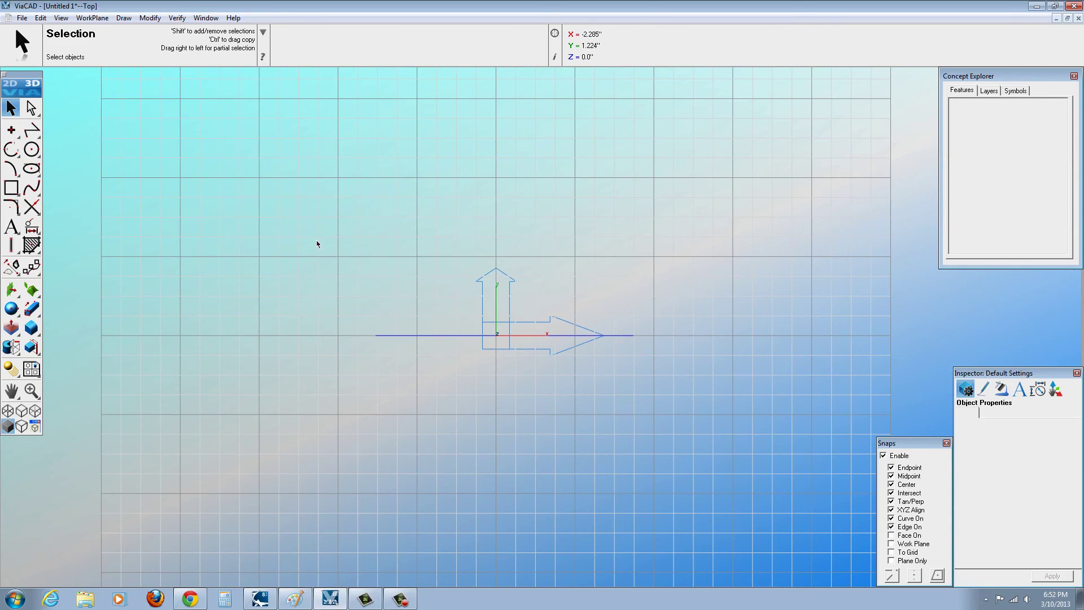
Set the horizontal line's weight to 2 pixels and deselect it.
{"action": "left_click", "coordinate": [450, 338]}
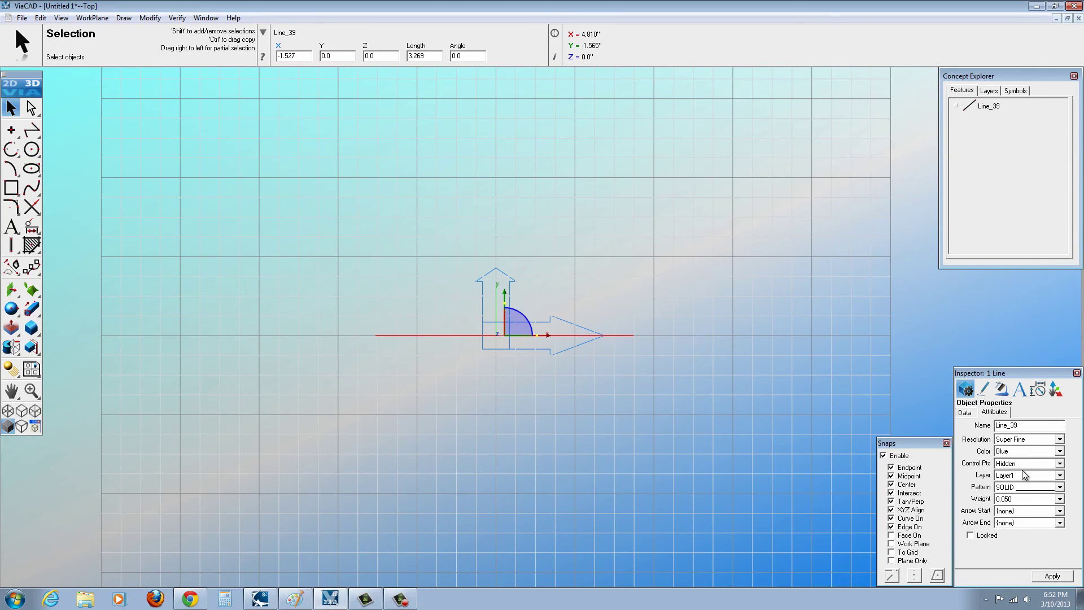
{"action": "left_click", "coordinate": [1019, 499]}
{"action": "left_click", "coordinate": [1018, 525]}
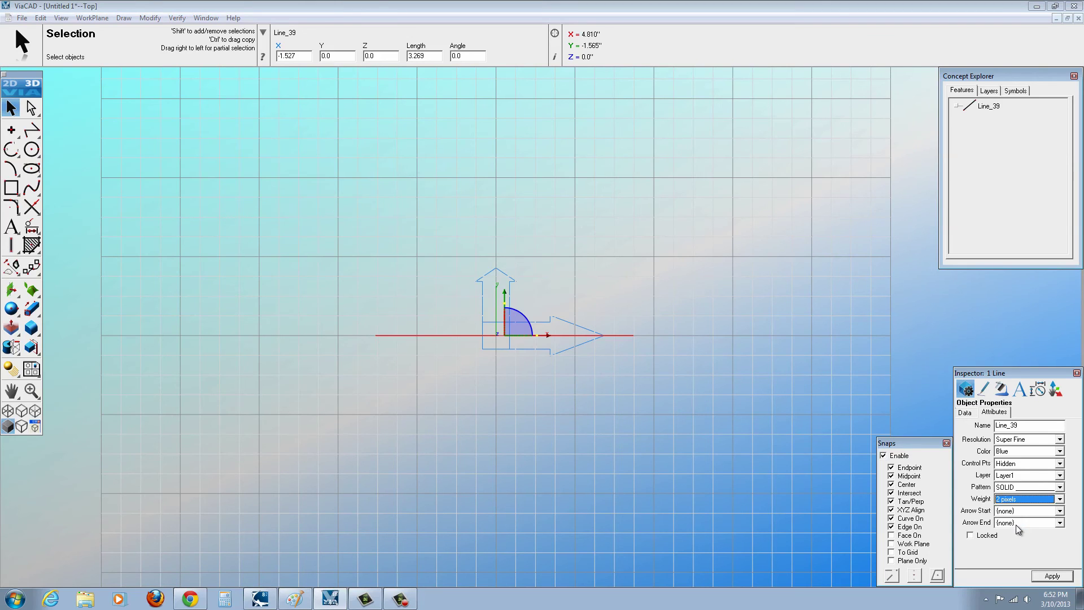
{"action": "left_click", "coordinate": [1051, 576]}
{"action": "left_click", "coordinate": [618, 386]}
Draw an interpolated spline arching above the line between its endpoints, through four intermediate points, including about (-1.40, 0.38), (-1.02, 0.67) and (1.60, 0.38).
{"action": "scroll", "coordinate": [525, 333], "scroll_direction": "up", "scroll_amount": 2}
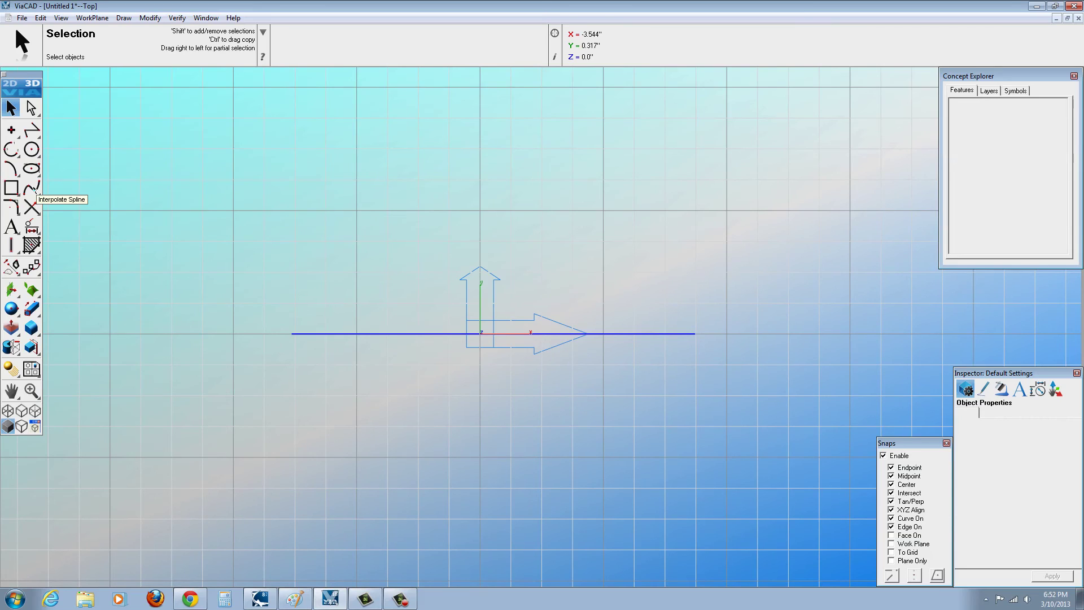
{"action": "left_click", "coordinate": [33, 188]}
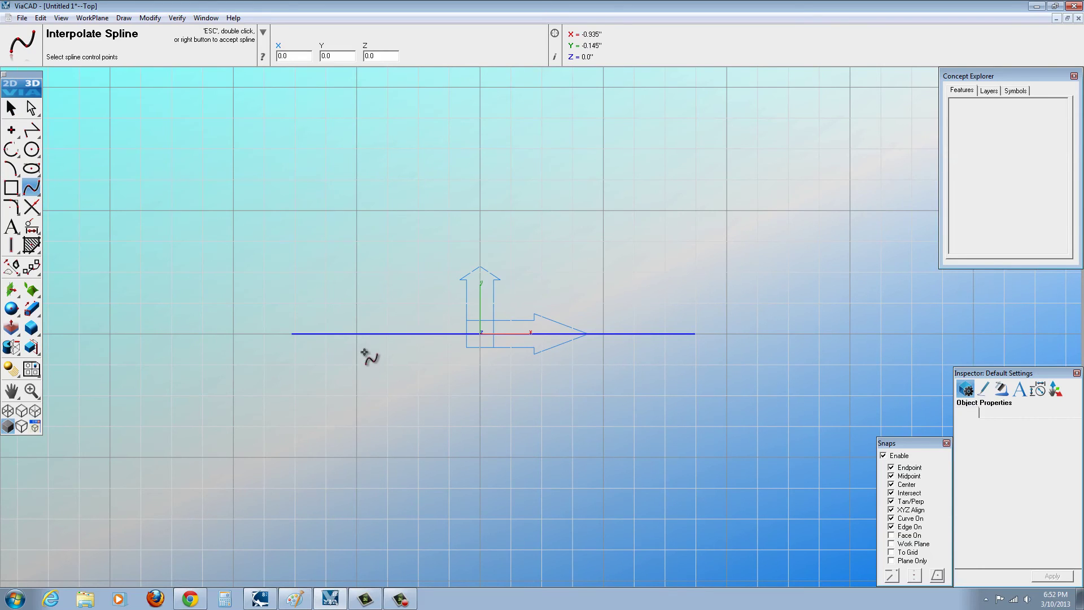
{"action": "scroll", "coordinate": [368, 356], "scroll_direction": "up", "scroll_amount": 1}
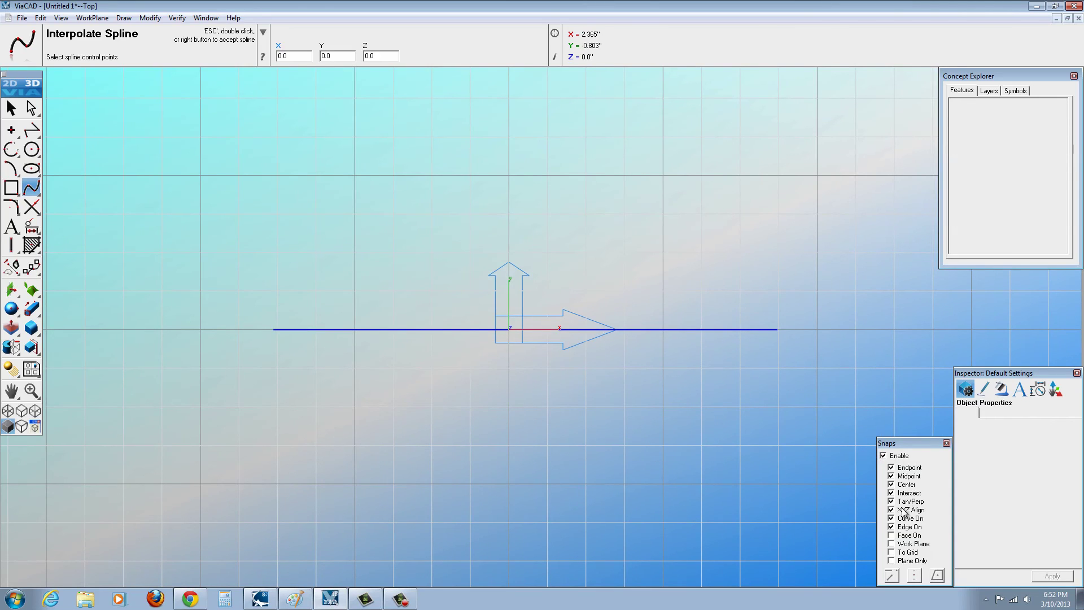
{"action": "left_click", "coordinate": [274, 330]}
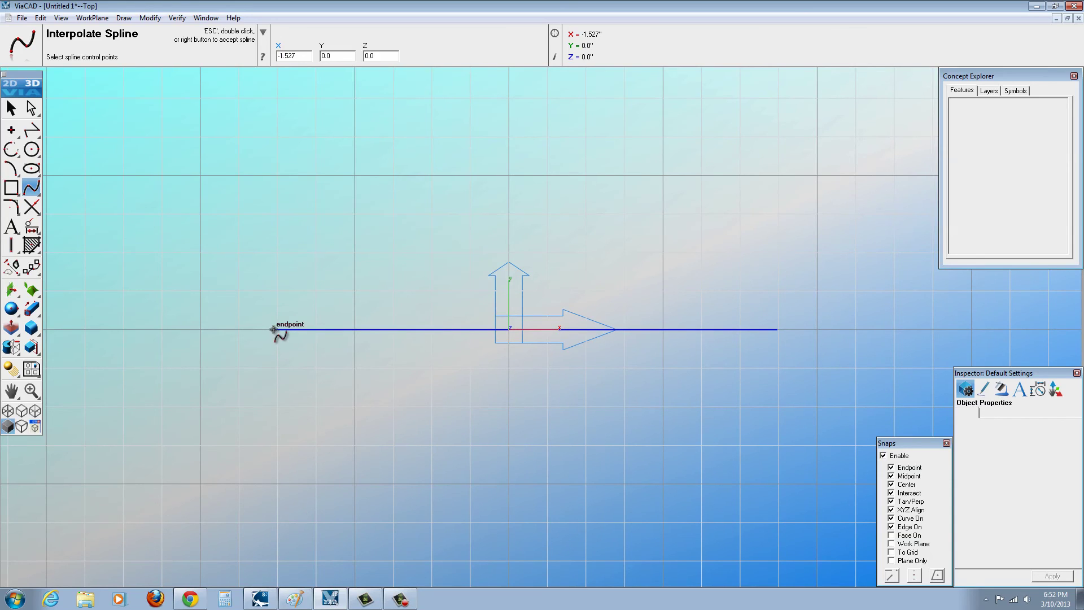
{"action": "left_click", "coordinate": [293, 271]}
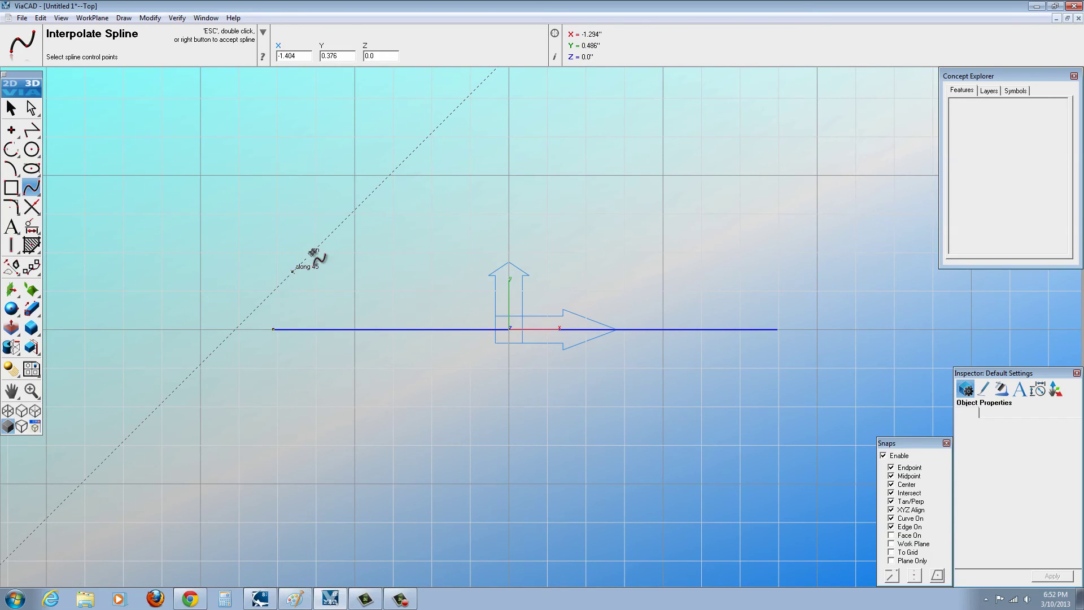
{"action": "left_click", "coordinate": [351, 226]}
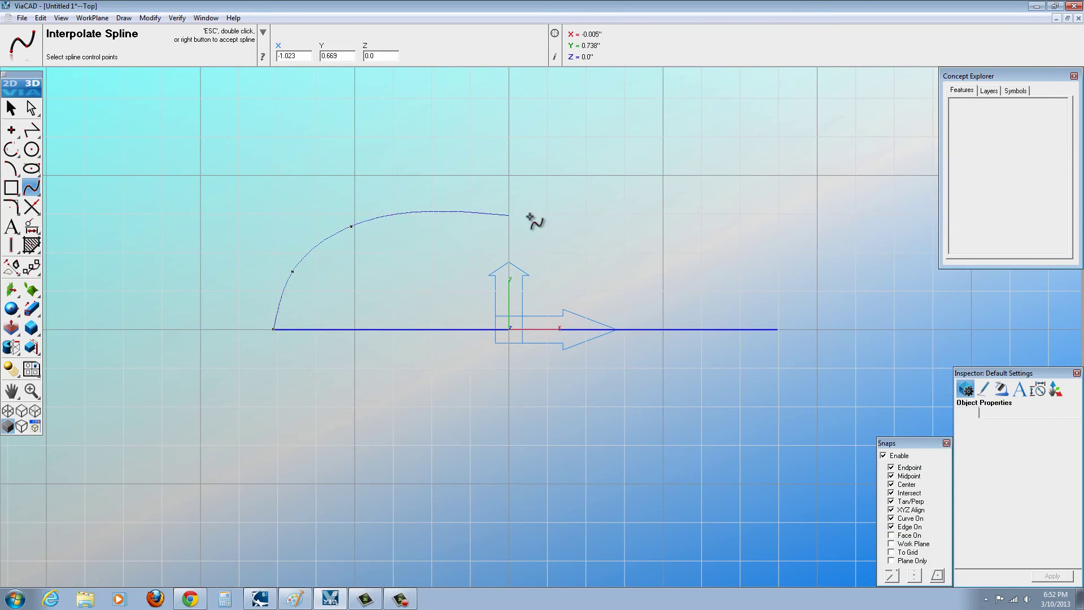
{"action": "left_click", "coordinate": [708, 247]}
{"action": "left_click", "coordinate": [756, 271]}
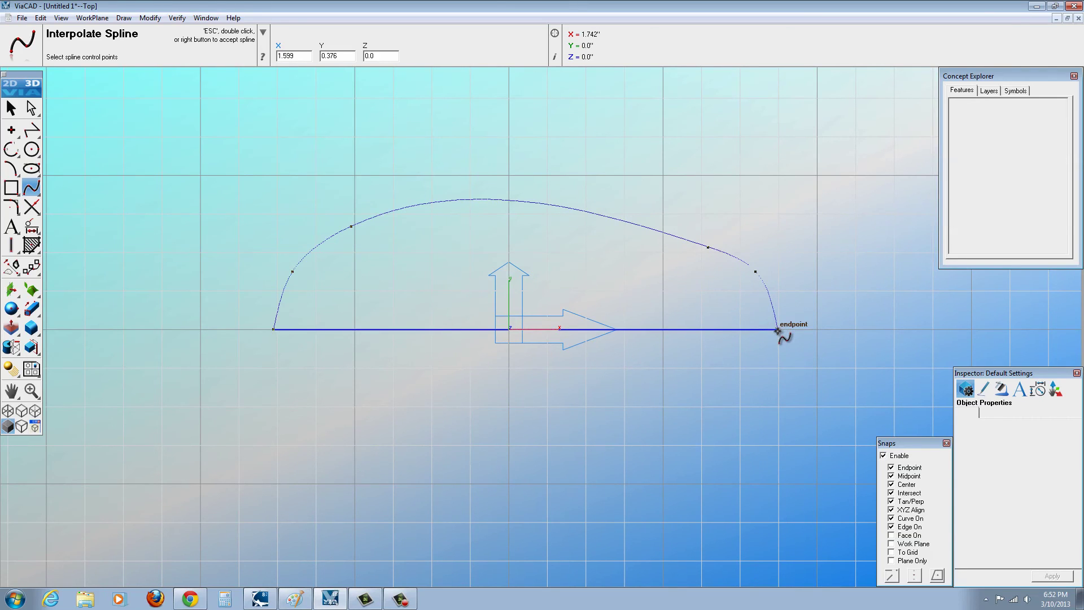
{"action": "left_click", "coordinate": [777, 330]}
{"action": "right_click", "coordinate": [799, 355]}
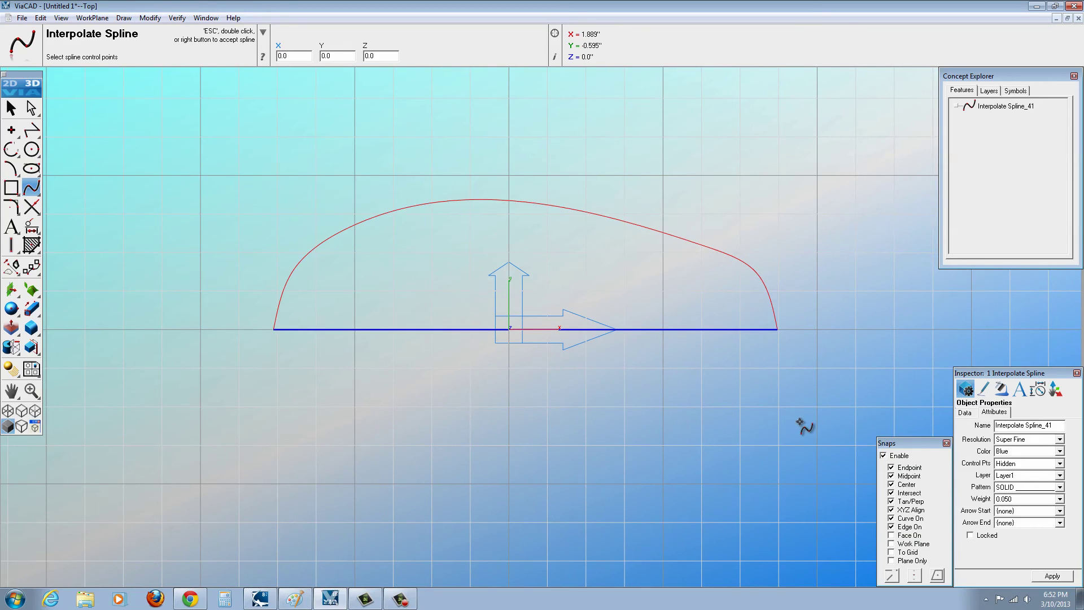
Set the arched spline's line weight to 2 pixels and deselect it.
{"action": "left_click", "coordinate": [1009, 502]}
{"action": "left_click", "coordinate": [1016, 526]}
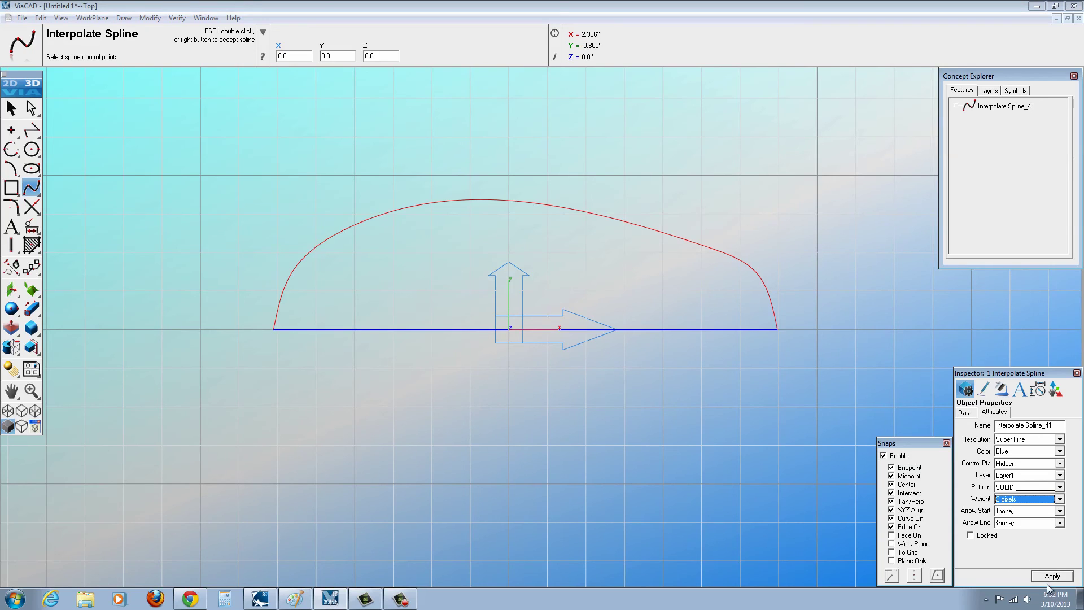
{"action": "left_click", "coordinate": [1051, 576]}
{"action": "left_click", "coordinate": [11, 107]}
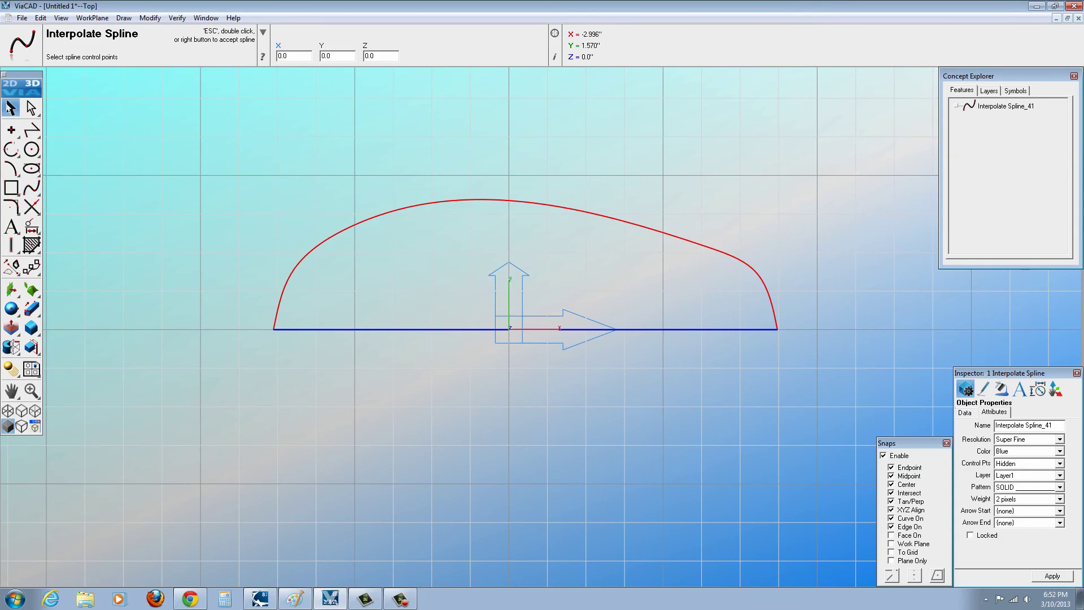
{"action": "left_click", "coordinate": [374, 255]}
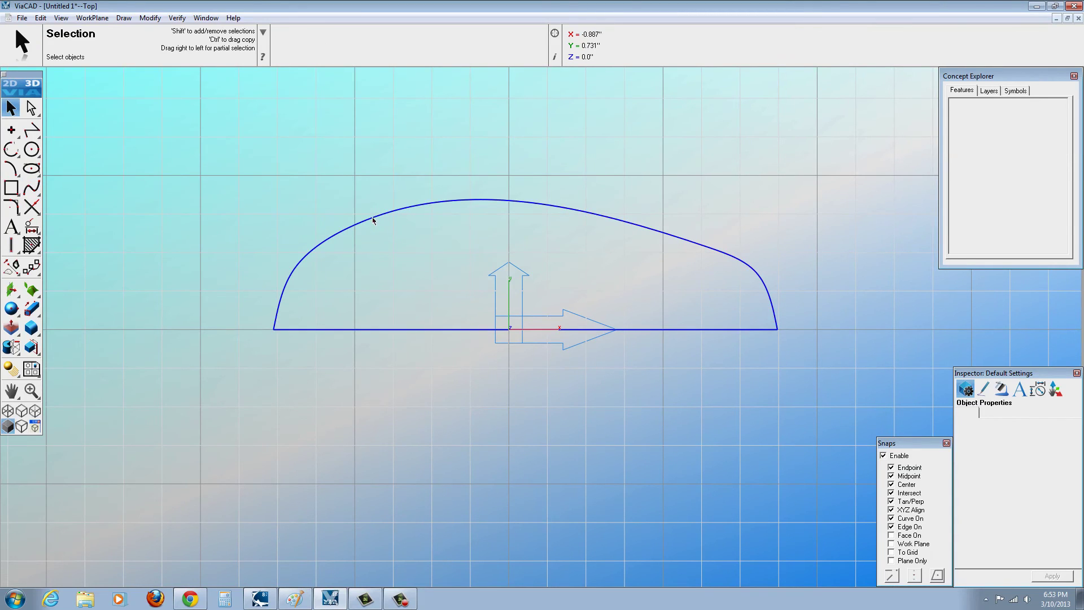
Show the spline's points and move the tangent handle at its +X end to directly below the endpoint so the curve ends vertically.
{"action": "right_click", "coordinate": [373, 219]}
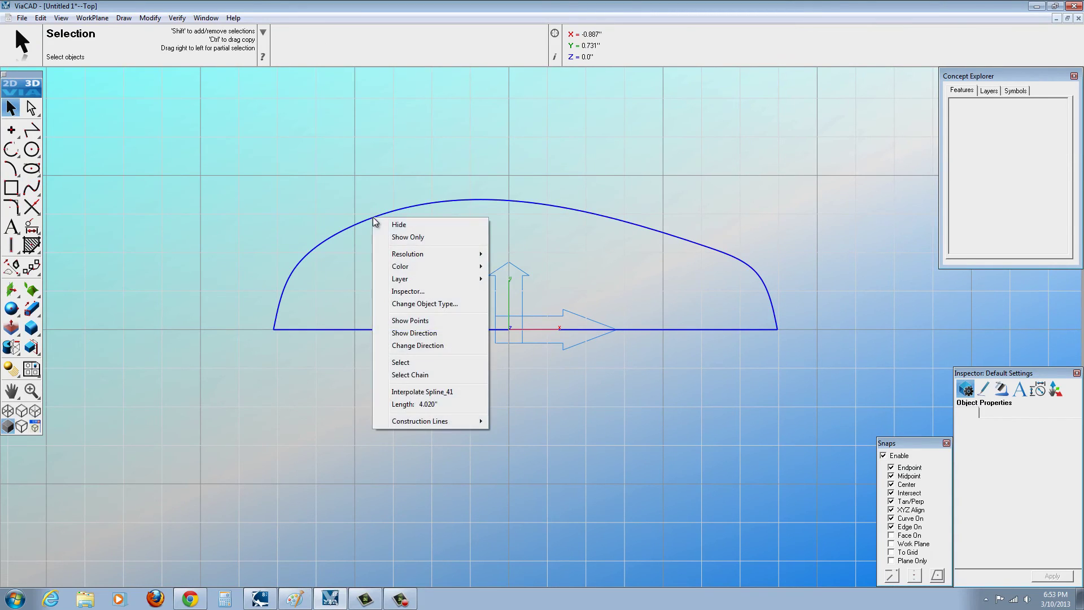
{"action": "left_click", "coordinate": [426, 322]}
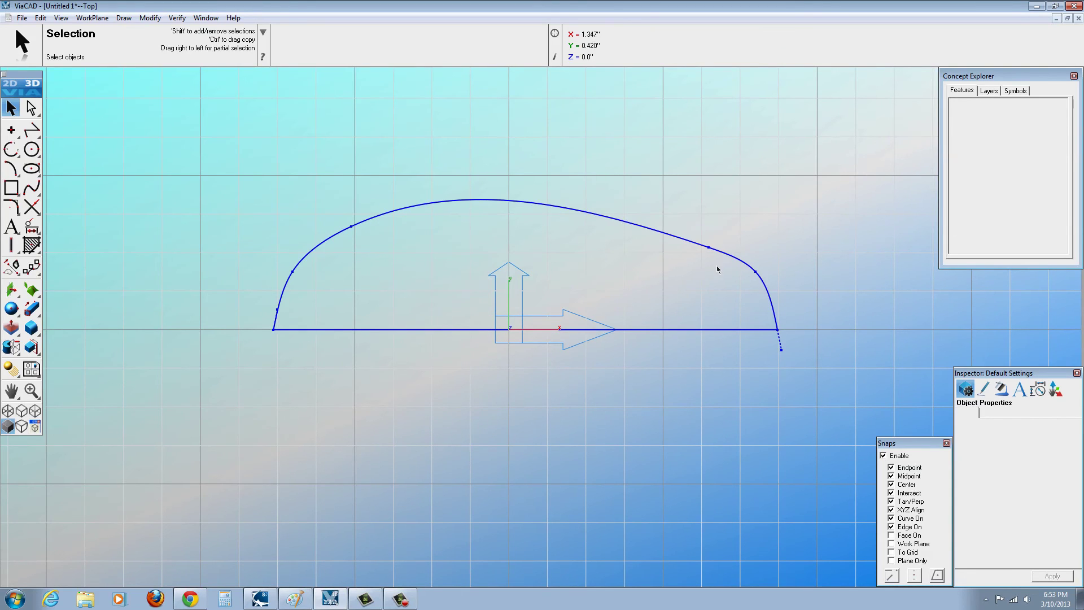
{"action": "scroll", "coordinate": [777, 331], "scroll_direction": "up", "scroll_amount": 2}
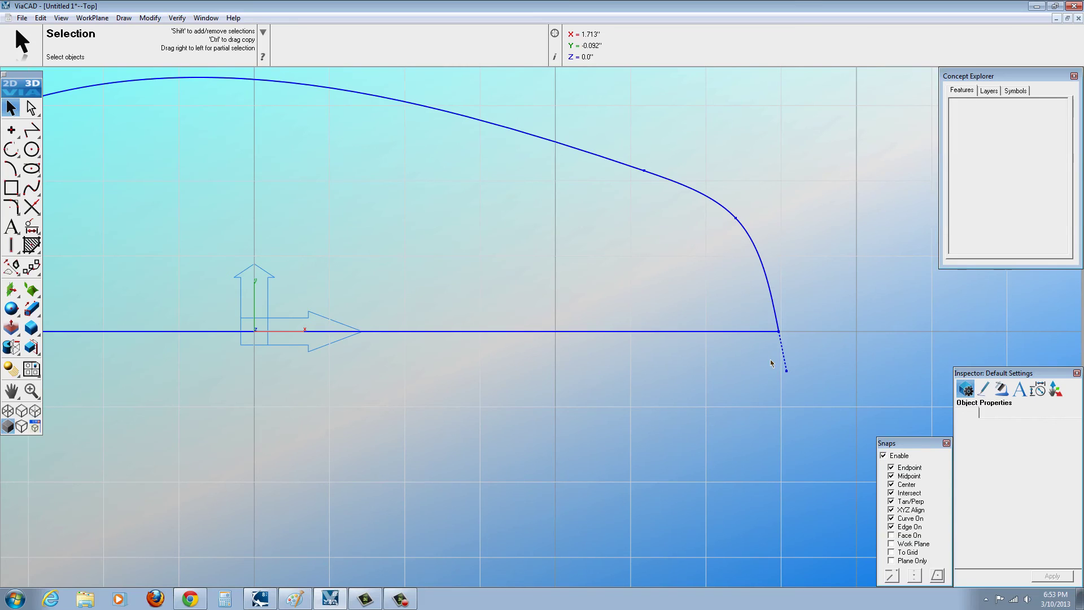
{"action": "left_click", "coordinate": [801, 387]}
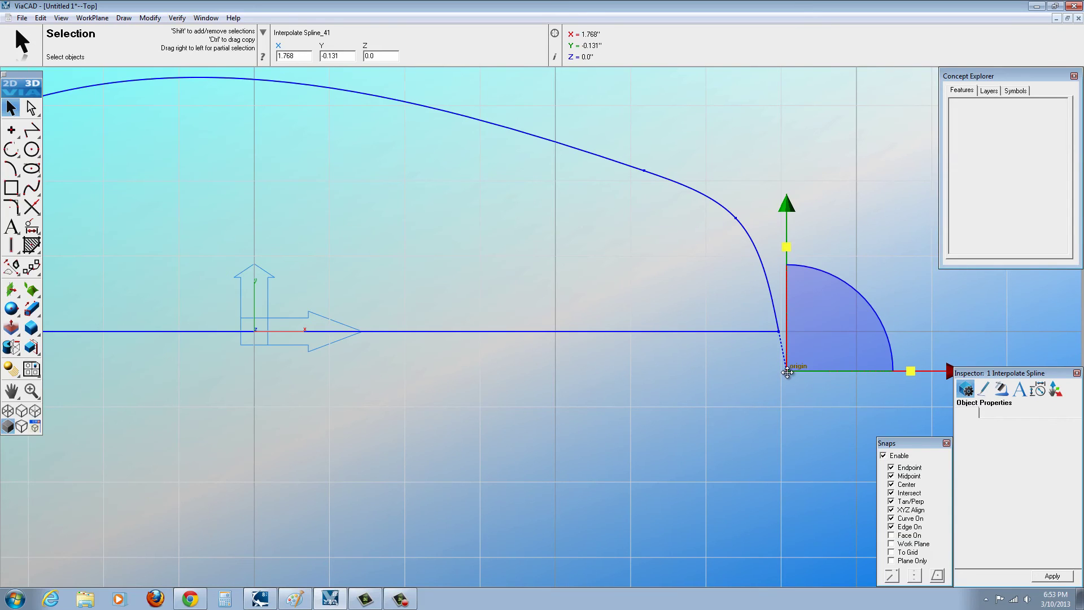
{"action": "left_click_drag", "start_coordinate": [787, 372], "coordinate": [778, 376]}
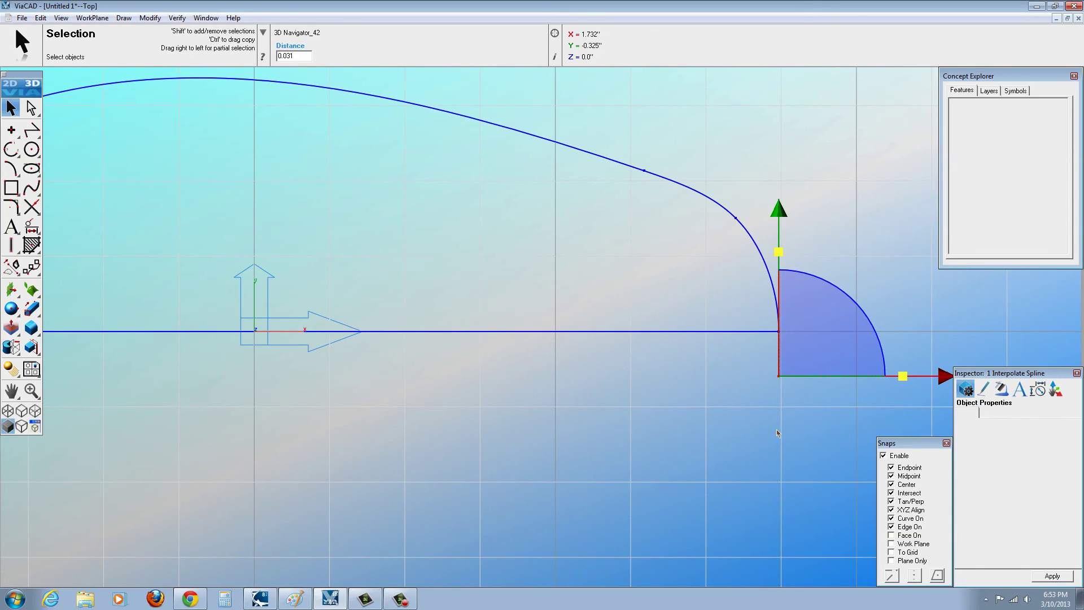
Change the spline's direction so that the tangent handle at its -X end can be edited.
{"action": "scroll", "coordinate": [777, 432], "scroll_direction": "down", "scroll_amount": 4}
{"action": "scroll", "coordinate": [365, 395], "scroll_direction": "up", "scroll_amount": 6}
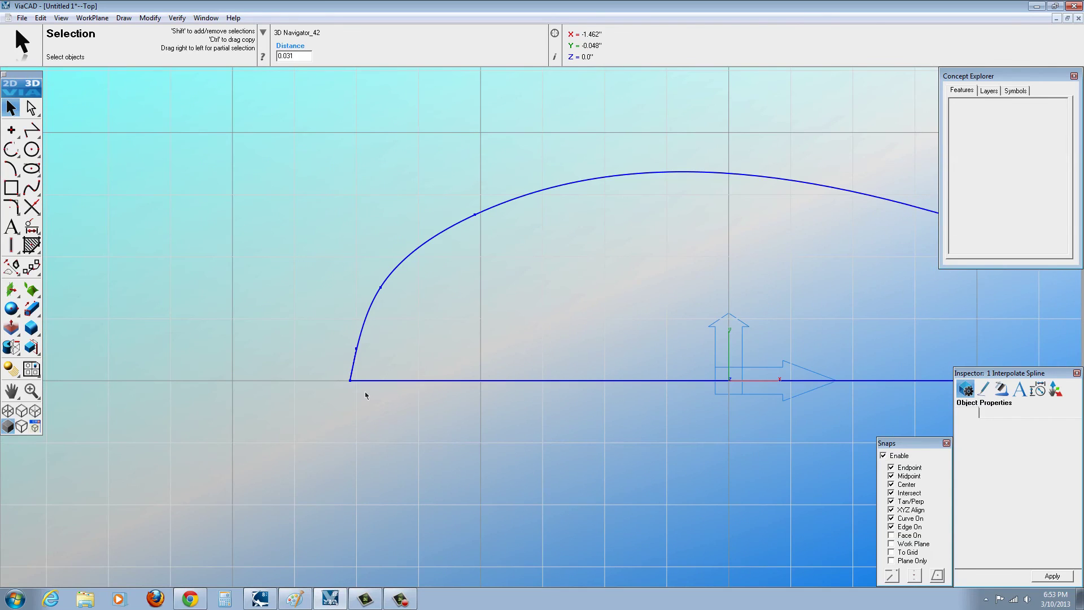
{"action": "scroll", "coordinate": [358, 392], "scroll_direction": "up", "scroll_amount": 2}
{"action": "left_click_drag", "start_coordinate": [314, 363], "coordinate": [366, 400]}
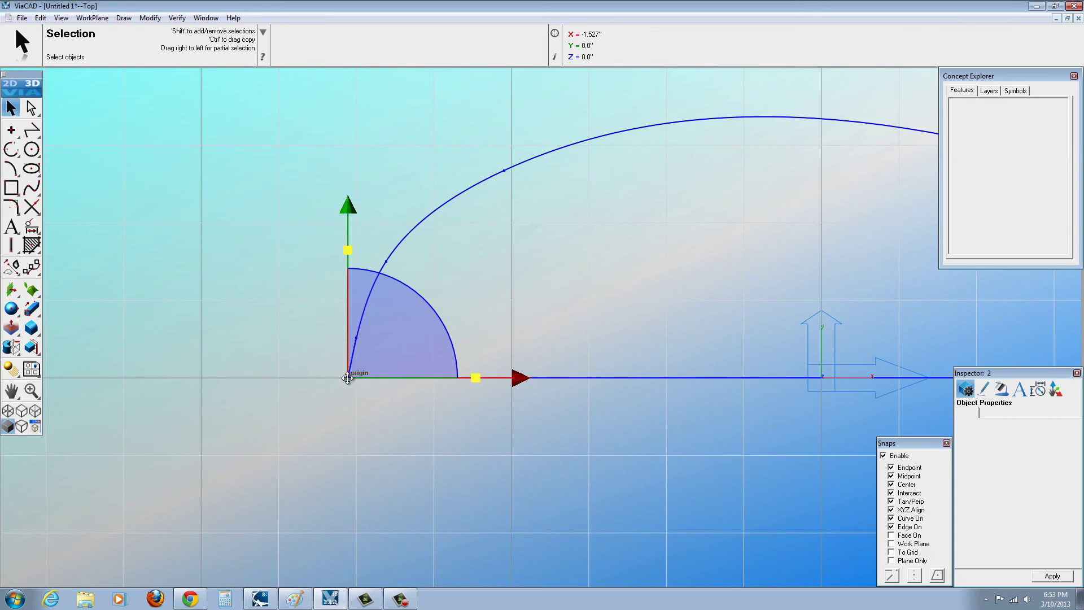
{"action": "right_click", "coordinate": [347, 378]}
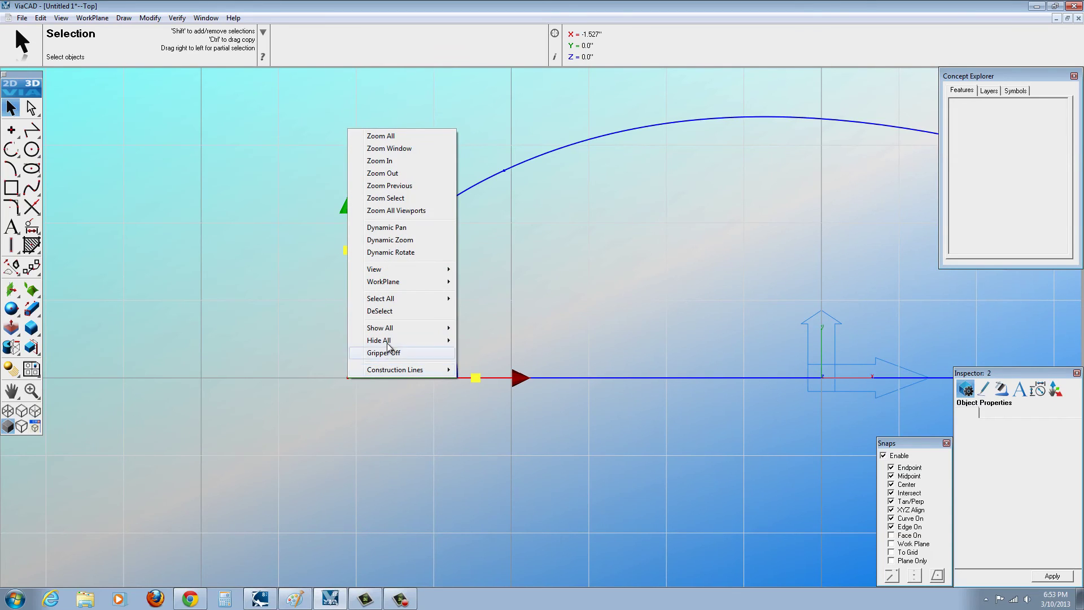
{"action": "left_click", "coordinate": [259, 298]}
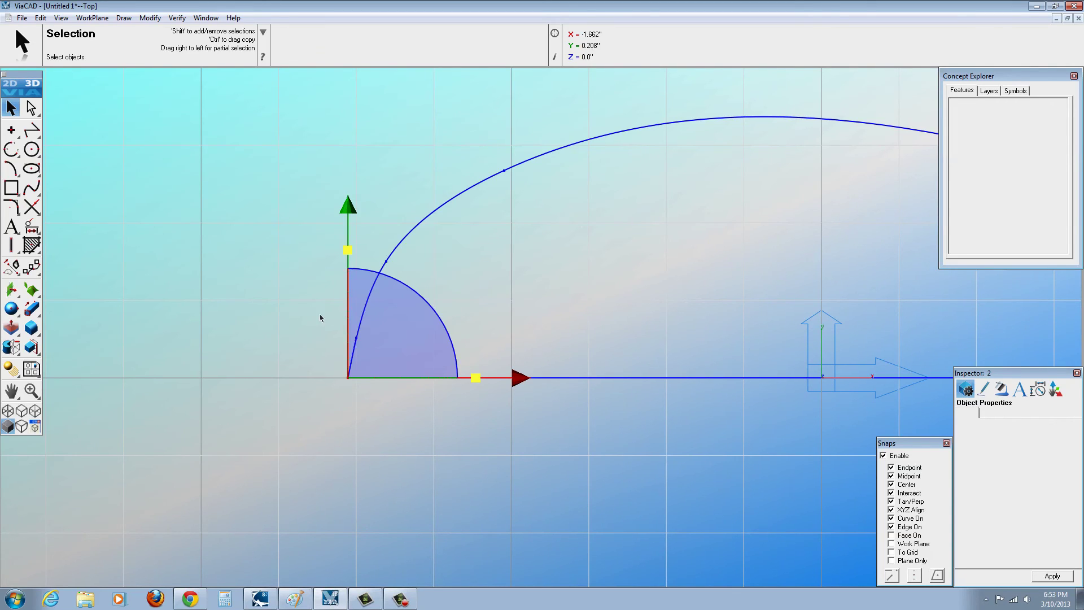
{"action": "right_click", "coordinate": [366, 305]}
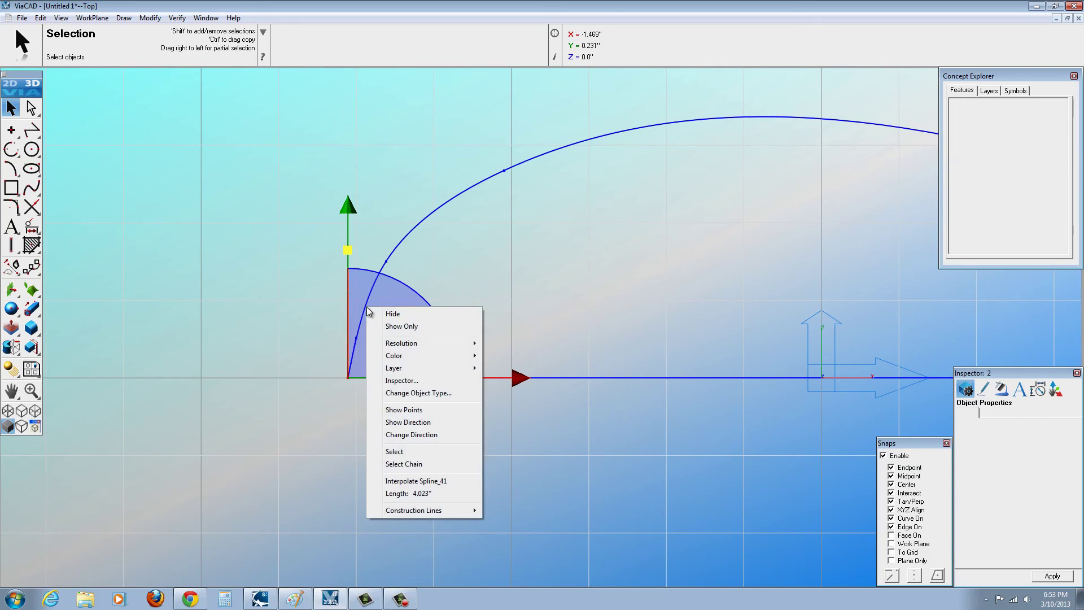
{"action": "right_click", "coordinate": [401, 248]}
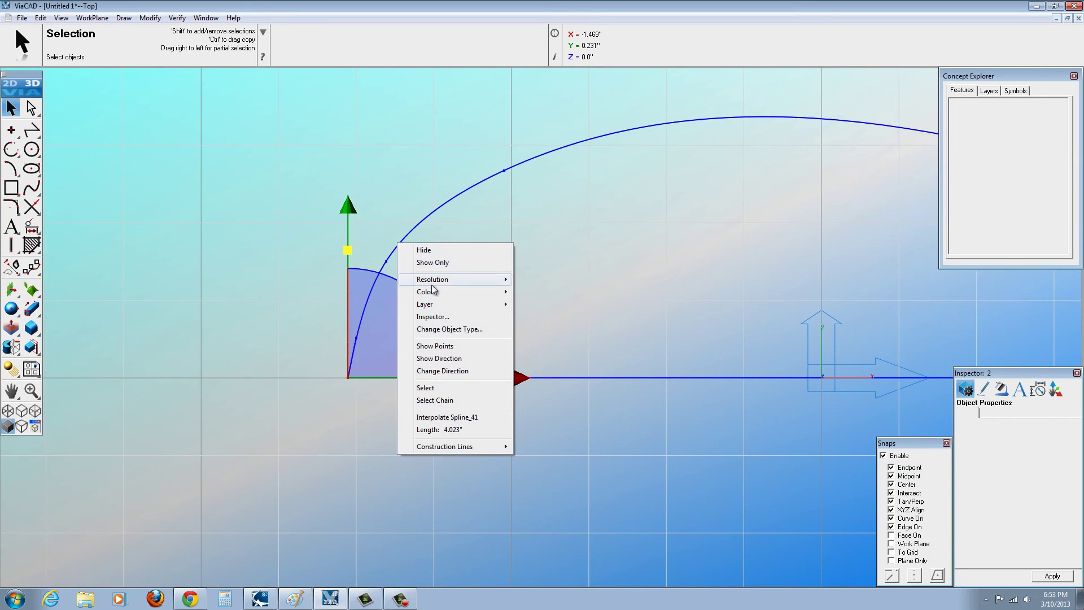
{"action": "left_click", "coordinate": [448, 370]}
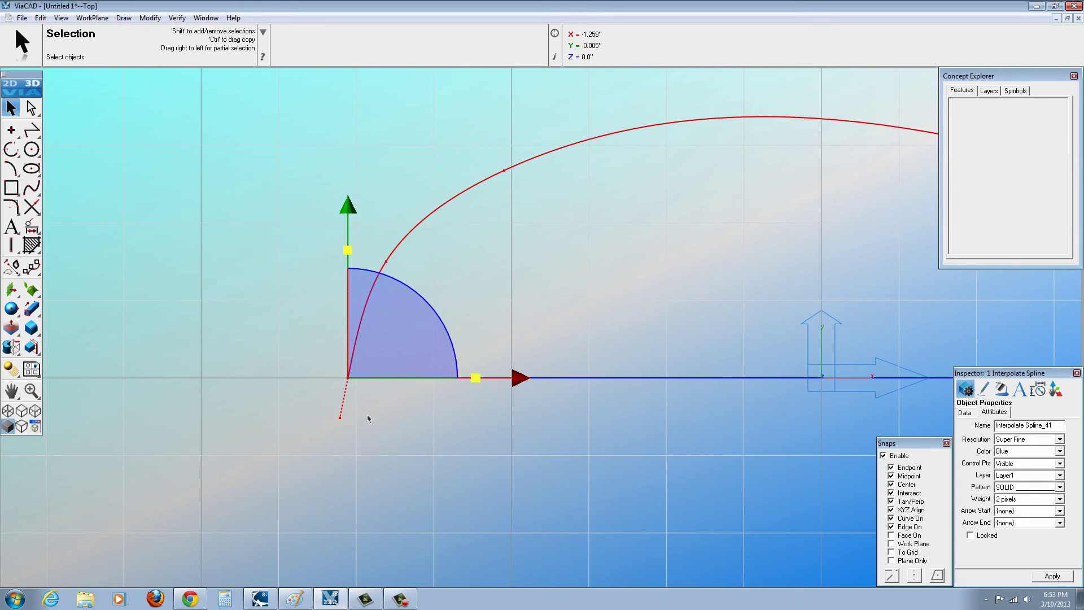
Move the tangent handle at the spline's -X end to directly below the endpoint so the curve meets the line vertically.
{"action": "left_click", "coordinate": [315, 409]}
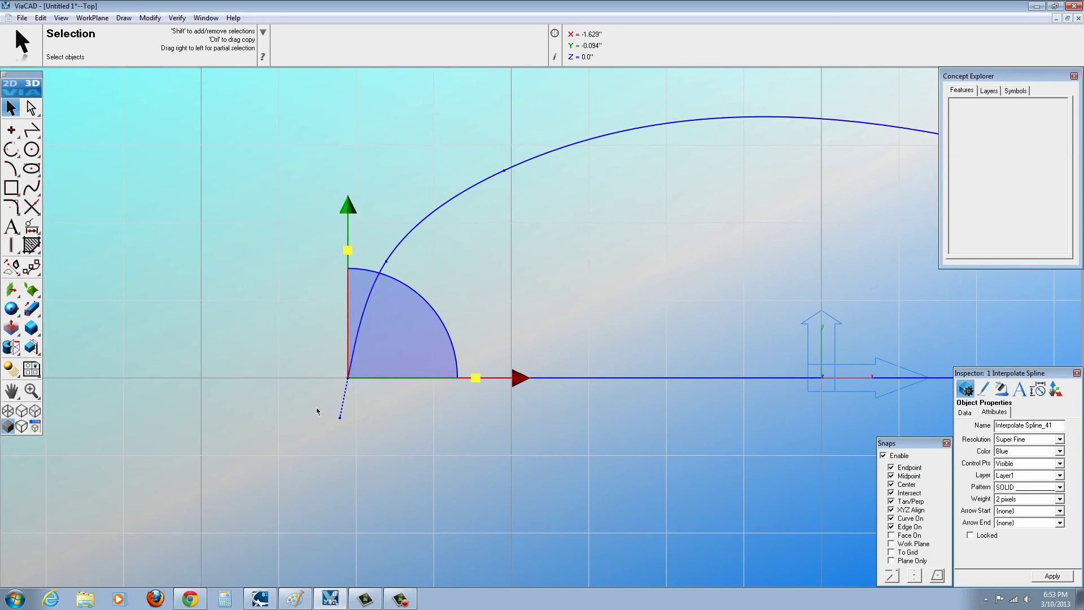
{"action": "left_click", "coordinate": [354, 435]}
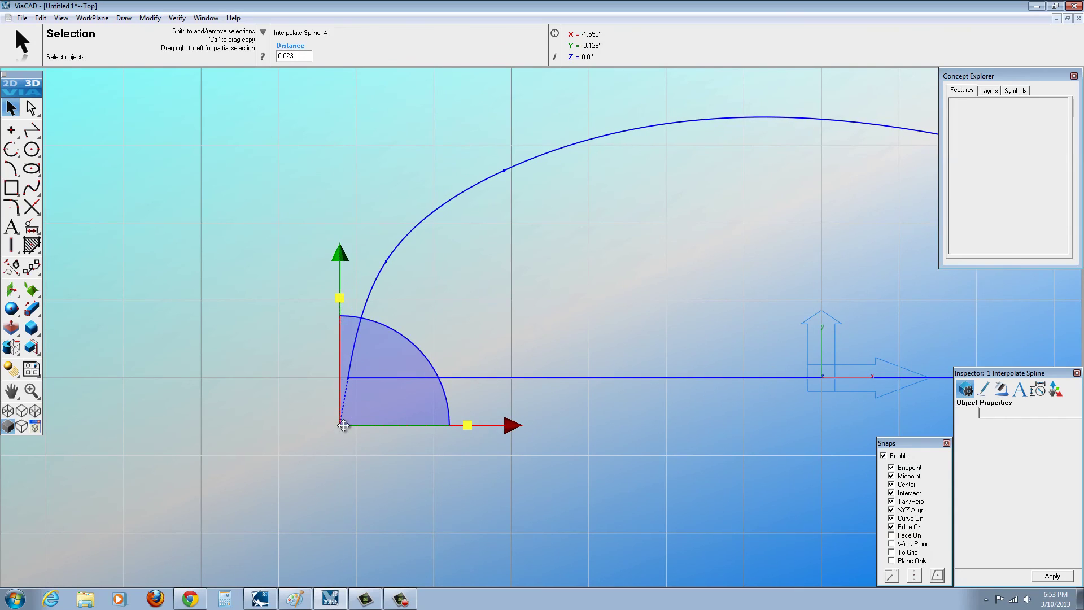
{"action": "left_click_drag", "start_coordinate": [343, 425], "coordinate": [347, 426]}
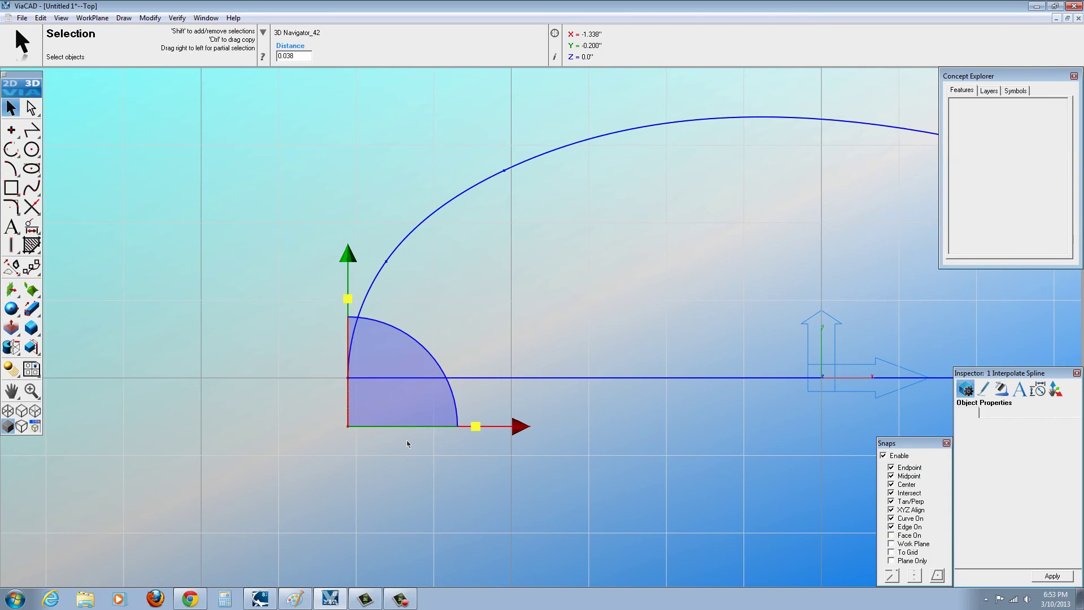
Move the spline's intermediate point nearest its -X end outward by about 0.04" and deselect the spline.
{"action": "scroll", "coordinate": [464, 441], "scroll_direction": "down", "scroll_amount": 3}
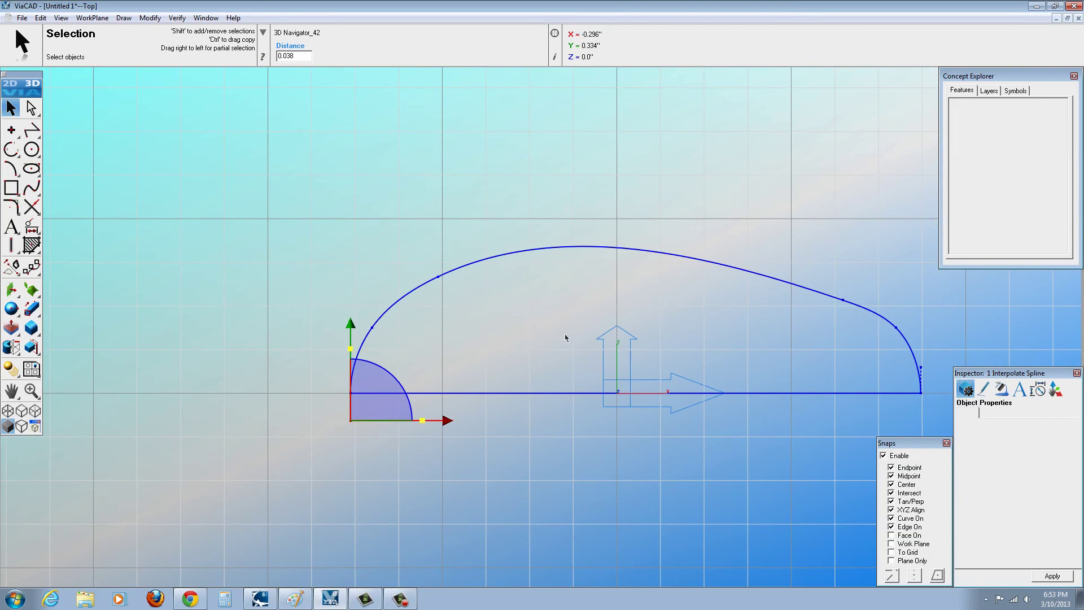
{"action": "left_click", "coordinate": [450, 310]}
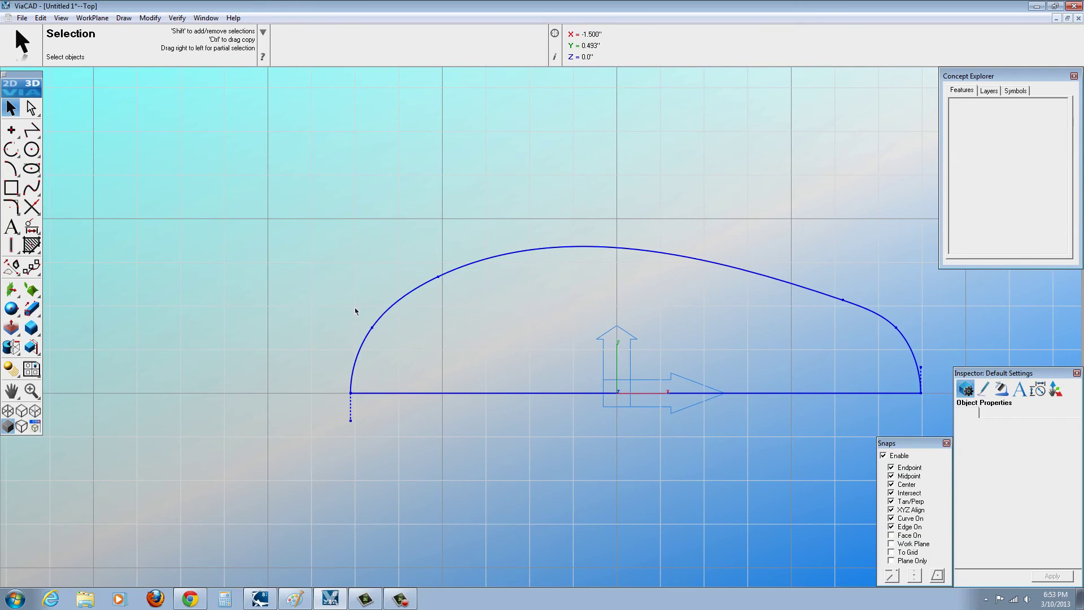
{"action": "mouse_move", "coordinate": [363, 323]}
{"action": "left_mouse_down"}
{"action": "mouse_move", "coordinate": [394, 345]}
{"action": "mouse_move", "coordinate": [367, 327]}
{"action": "left_mouse_up"}
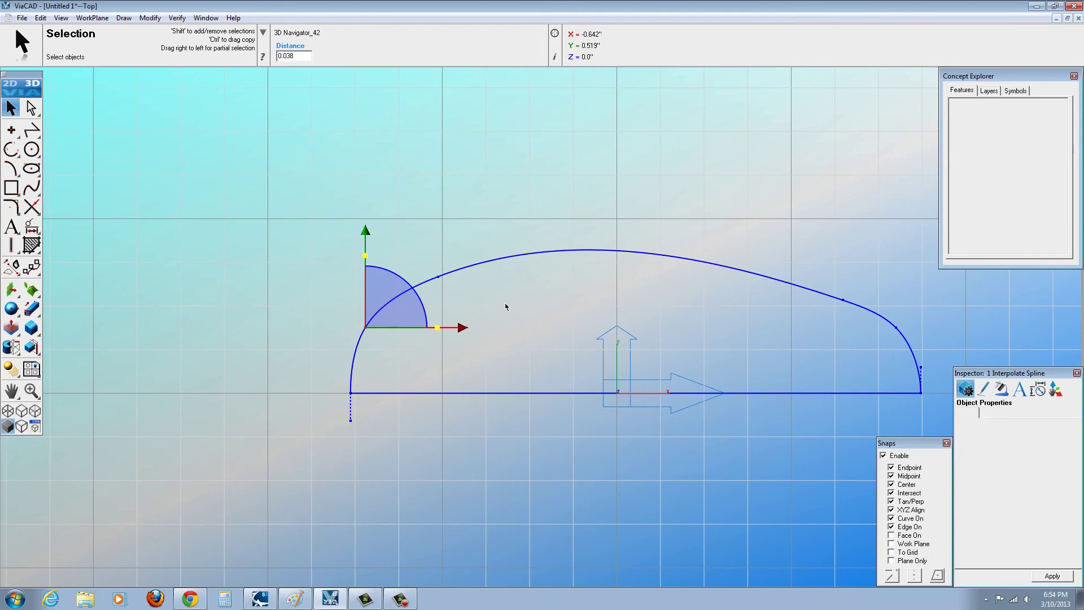
{"action": "left_click", "coordinate": [634, 314]}
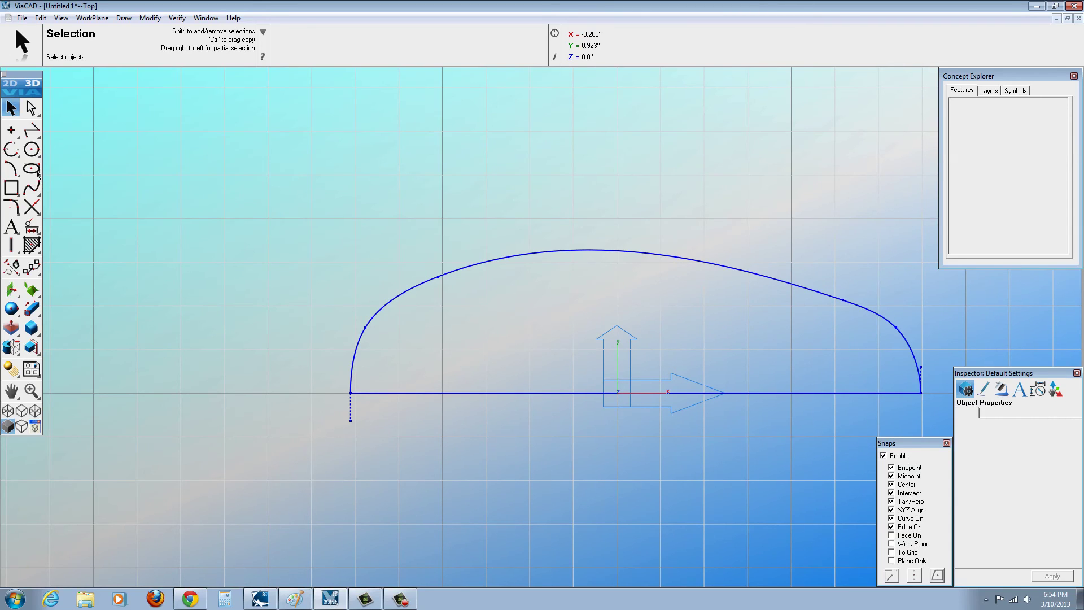
{"action": "left_click_drag", "start_coordinate": [38, 193], "coordinate": [150, 251]}
{"action": "key", "text": "Escape"}
{"action": "scroll", "coordinate": [378, 398], "scroll_direction": "down", "scroll_amount": 2}
{"action": "scroll", "coordinate": [539, 393], "scroll_direction": "up", "scroll_amount": 3}
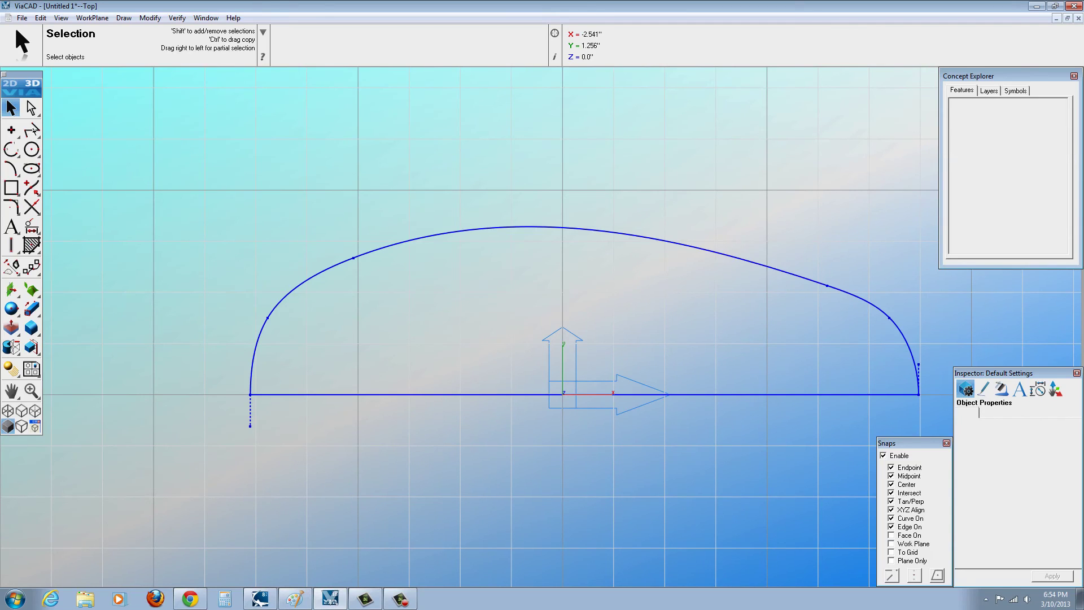
{"action": "scroll", "coordinate": [444, 316], "scroll_direction": "down", "scroll_amount": 1}
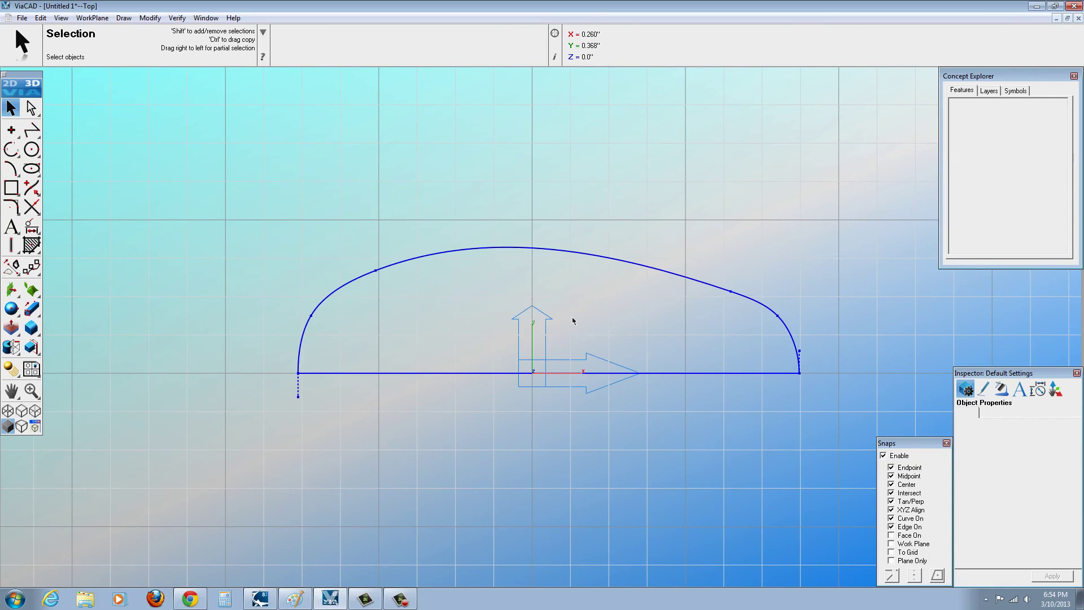
Set the work plane to Front and turn on the To Grid snap.
{"action": "middle_click_drag", "start_coordinate": [600, 333], "coordinate": [640, 339]}
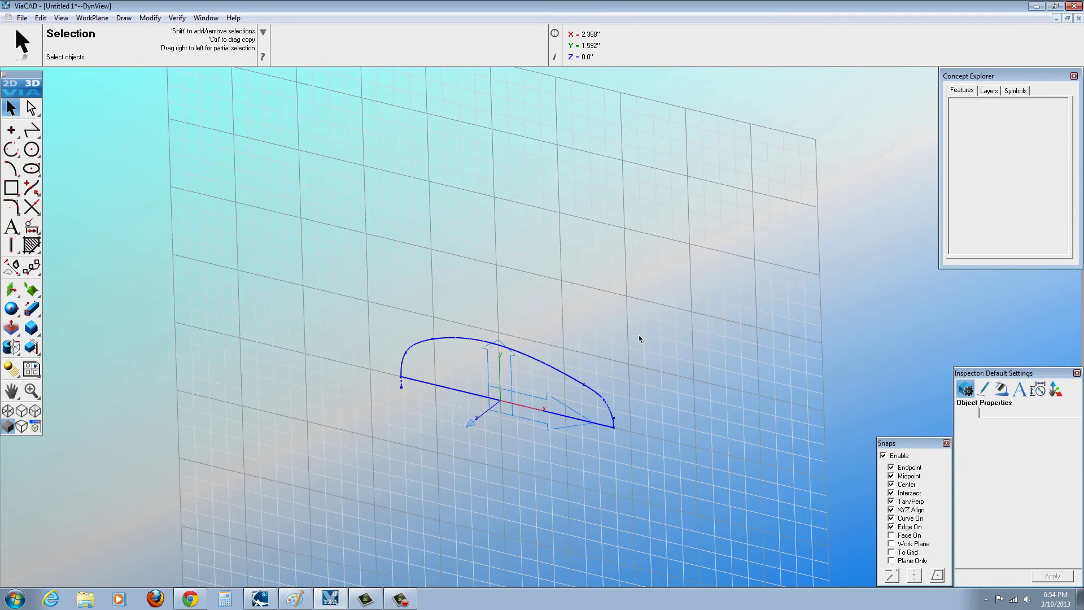
{"action": "left_click", "coordinate": [92, 18]}
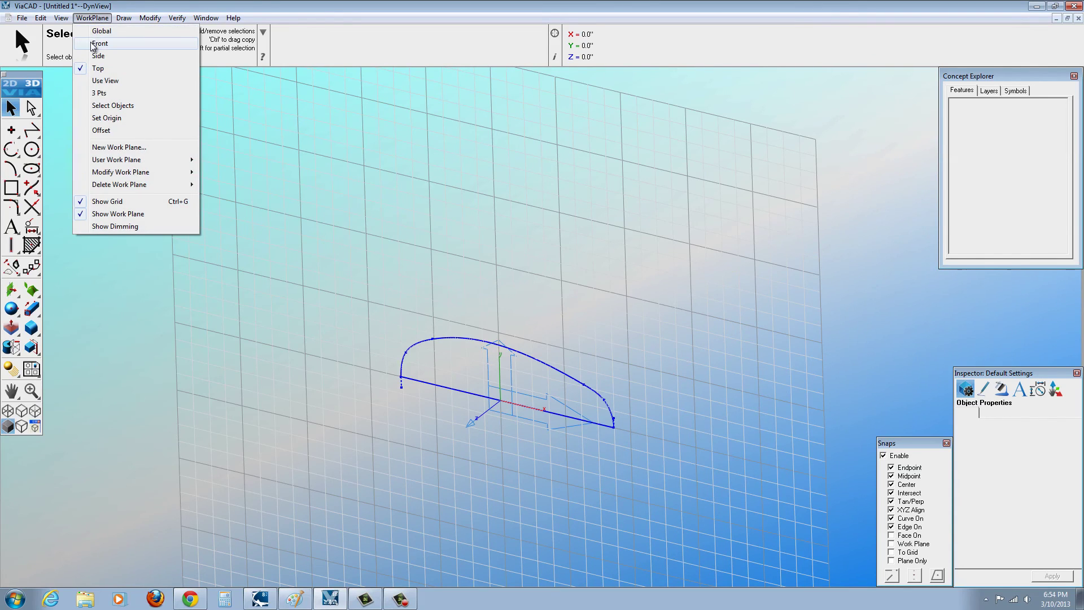
{"action": "left_click", "coordinate": [88, 44]}
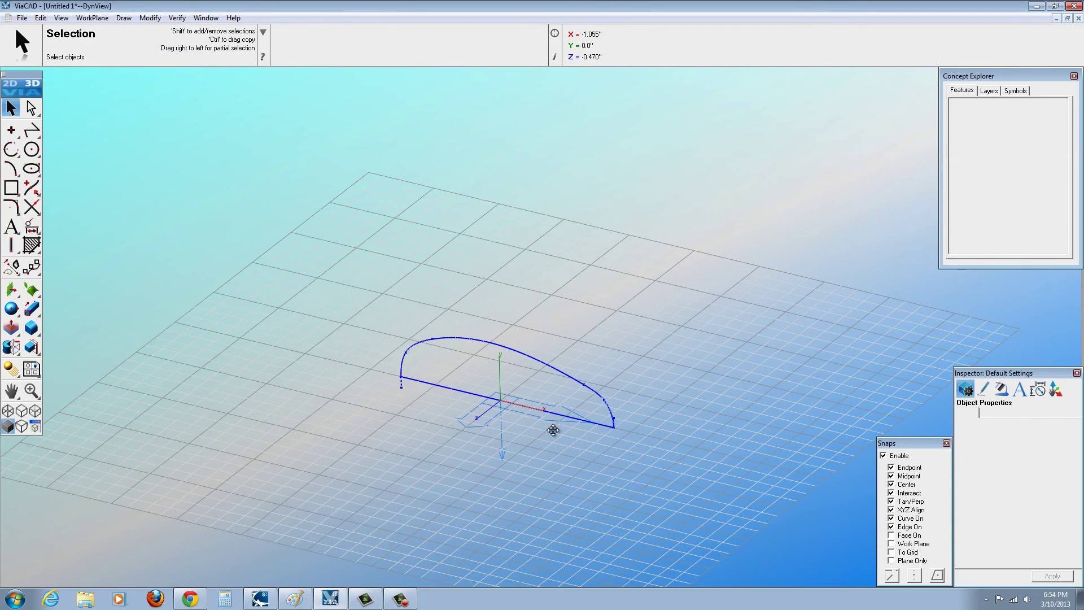
{"action": "left_click", "coordinate": [892, 552]}
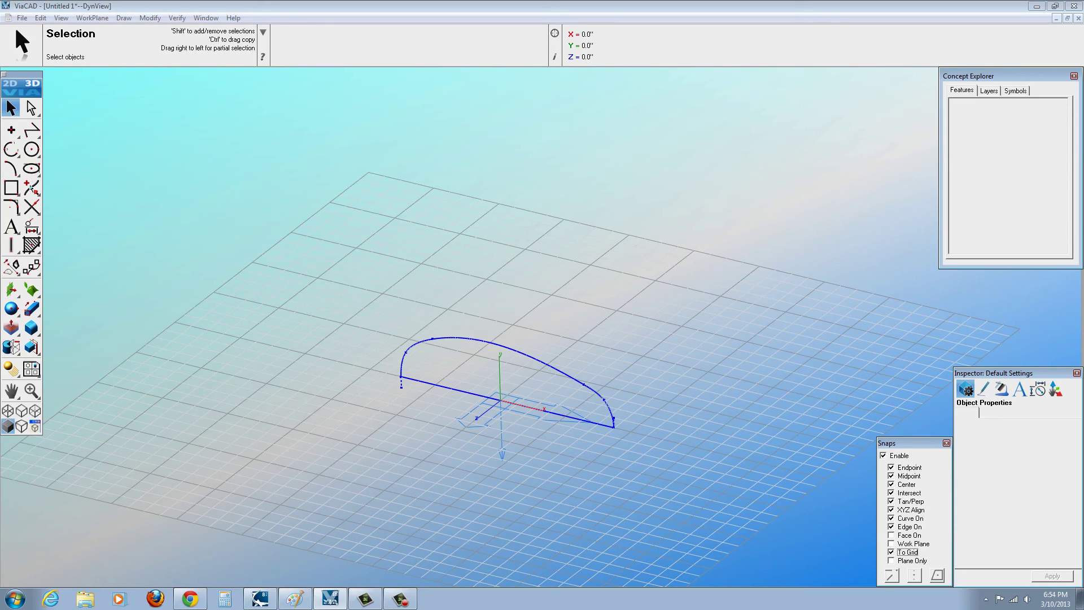
Draw an interpolated spline on the Front work plane from the line's -X endpoint through about (-1.5, 0, -2.5) to the grid's far edge.
{"action": "left_click_drag", "start_coordinate": [34, 190], "coordinate": [54, 196]}
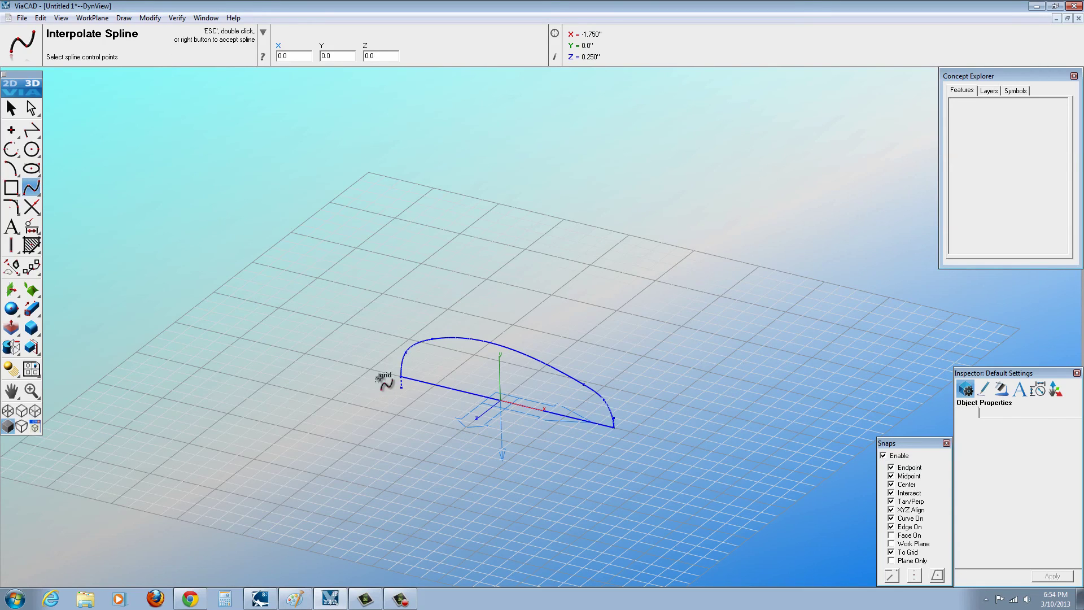
{"action": "scroll", "coordinate": [400, 375], "scroll_direction": "up", "scroll_amount": 4}
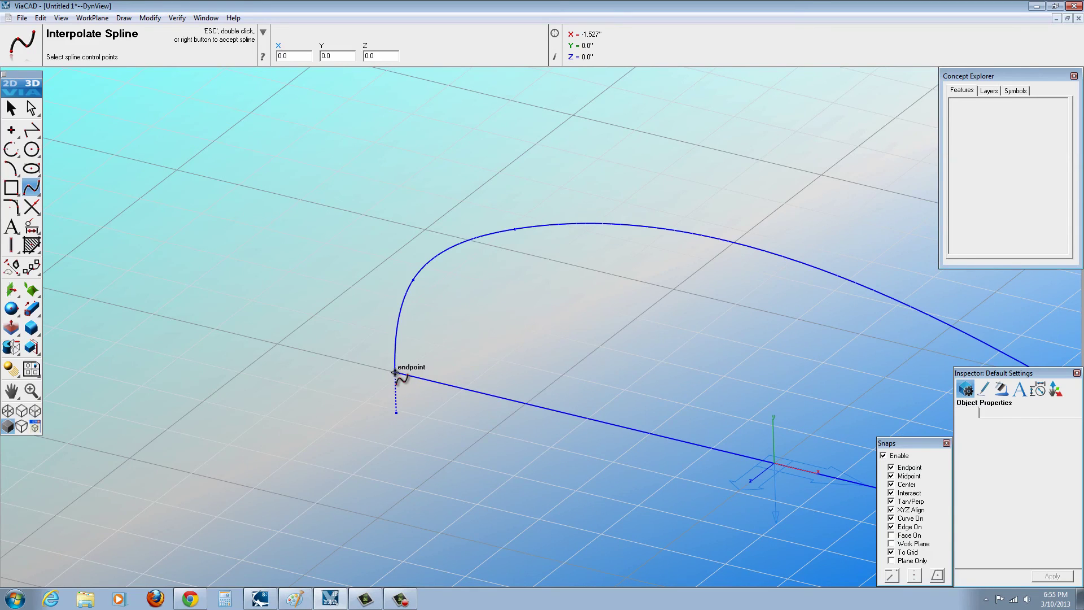
{"action": "left_click", "coordinate": [395, 373]}
{"action": "scroll", "coordinate": [551, 293], "scroll_direction": "down", "scroll_amount": 4}
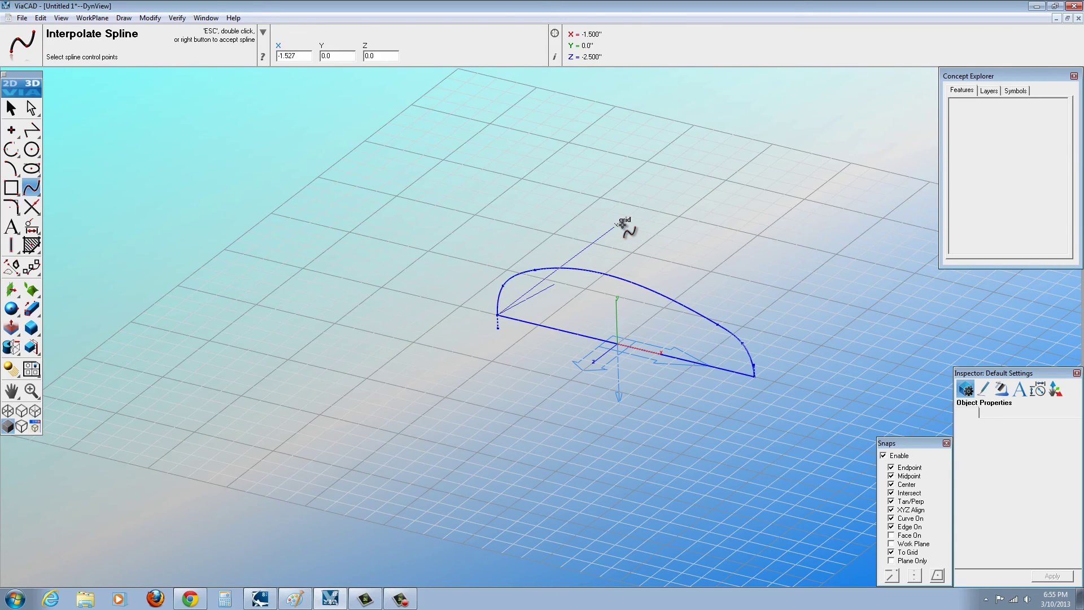
{"action": "left_click", "coordinate": [616, 225]}
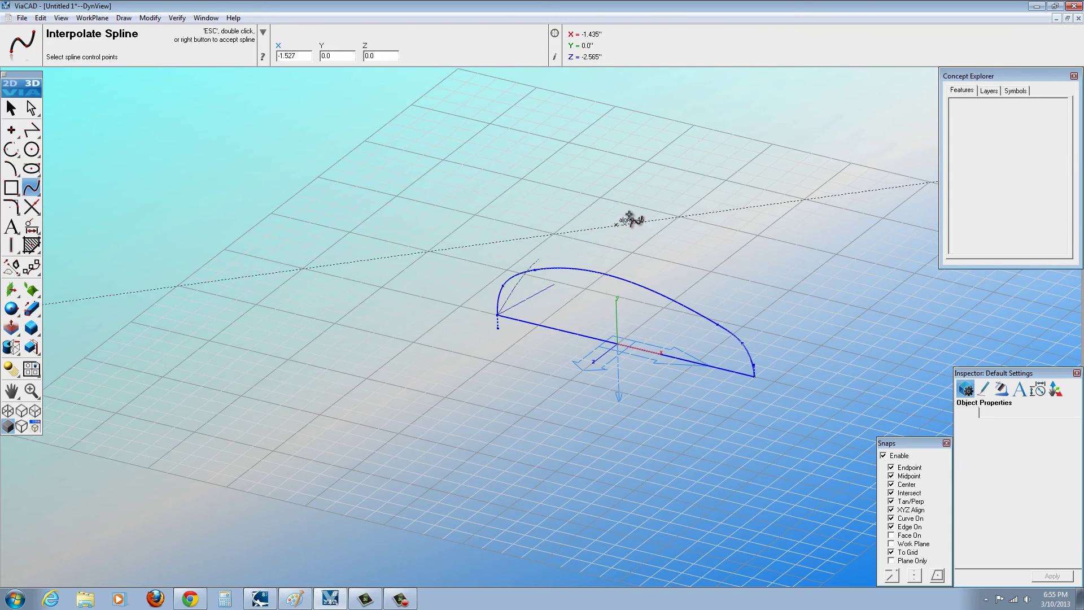
{"action": "left_click", "coordinate": [771, 144]}
{"action": "key", "text": "Escape"}
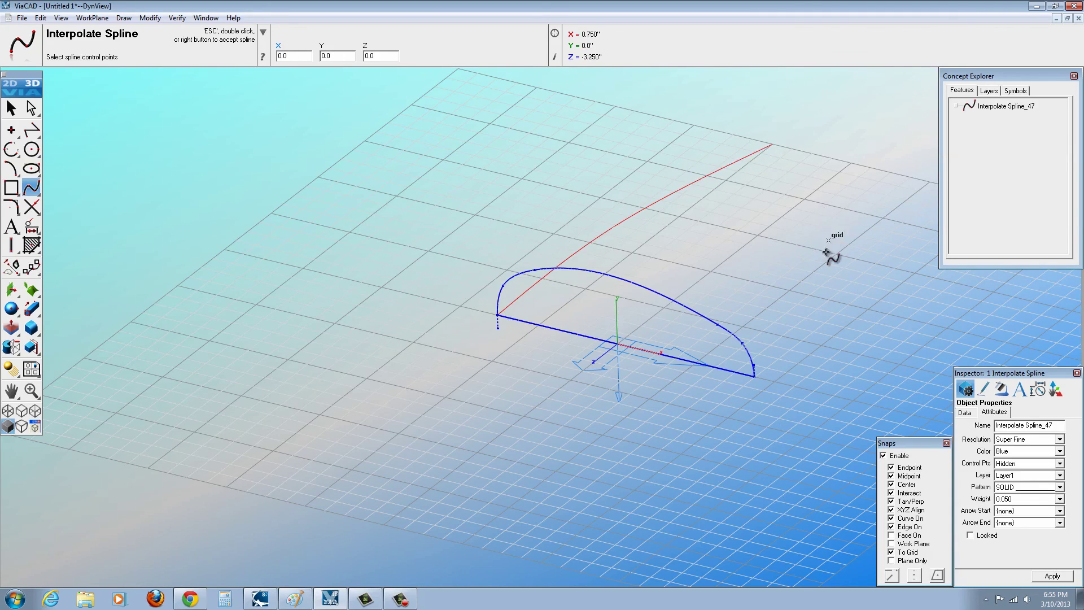
{"action": "middle_click_drag", "start_coordinate": [731, 347], "coordinate": [544, 254]}
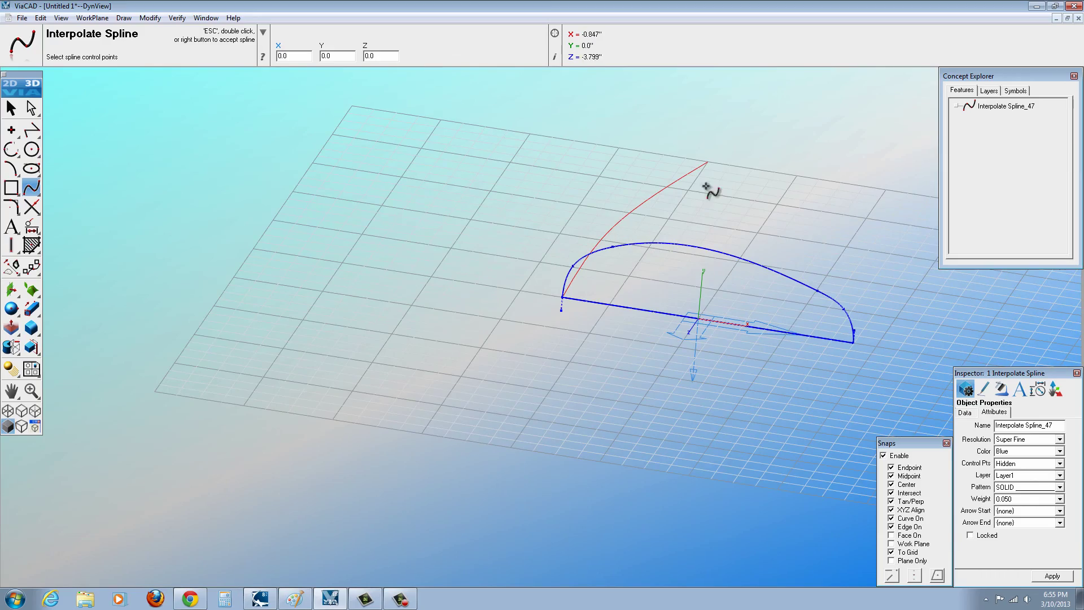
{"action": "middle_click_drag", "start_coordinate": [563, 310], "coordinate": [484, 333]}
{"action": "middle_click_drag", "start_coordinate": [683, 245], "coordinate": [672, 256]}
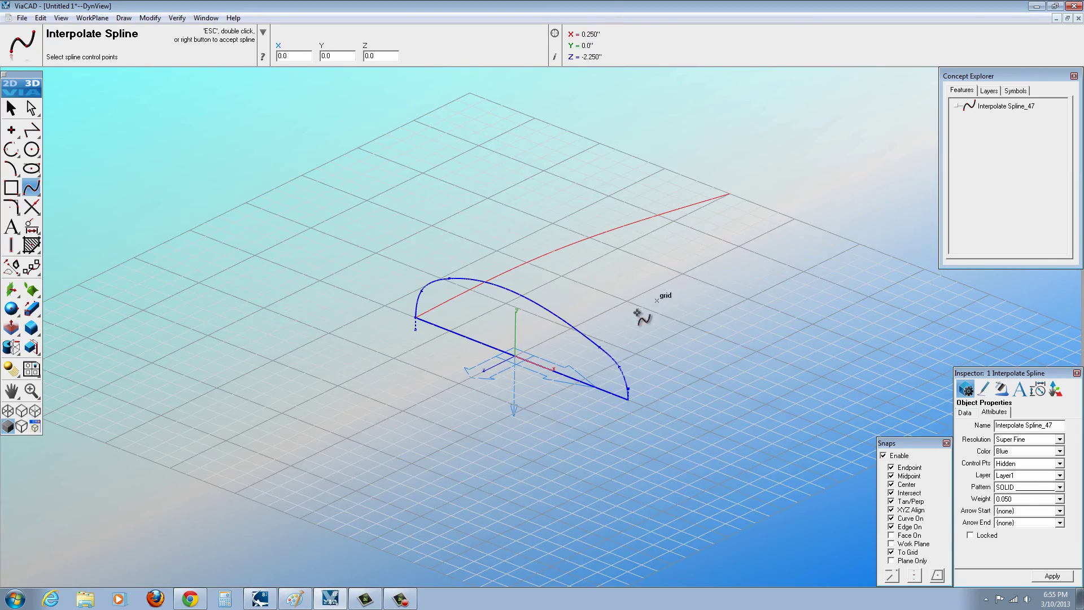
Draw an S-shaped interpolated spline on the Front work plane from the line's +X endpoint to the grid's far edge.
{"action": "left_click", "coordinate": [628, 400]}
{"action": "left_click", "coordinate": [723, 339]}
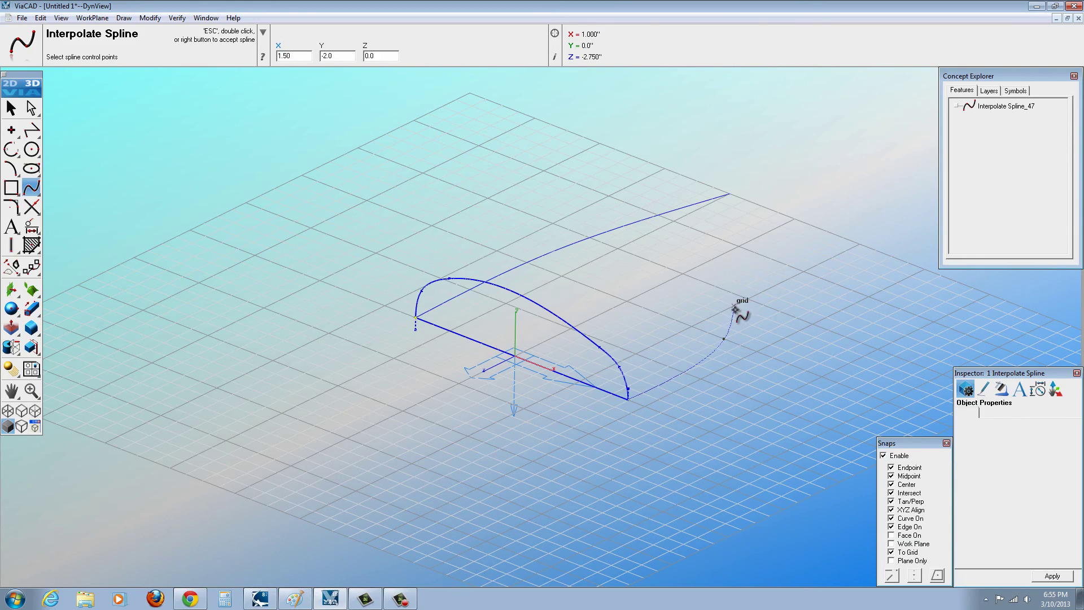
{"action": "left_click", "coordinate": [743, 272]}
{"action": "left_click", "coordinate": [769, 244]}
{"action": "double_click", "coordinate": [823, 230]}
{"action": "mouse_move", "coordinate": [742, 382]}
{"action": "middle_mouse_down"}
{"action": "mouse_move", "coordinate": [719, 313]}
{"action": "mouse_move", "coordinate": [685, 297]}
{"action": "mouse_move", "coordinate": [736, 341]}
{"action": "mouse_move", "coordinate": [751, 402]}
{"action": "middle_mouse_up"}
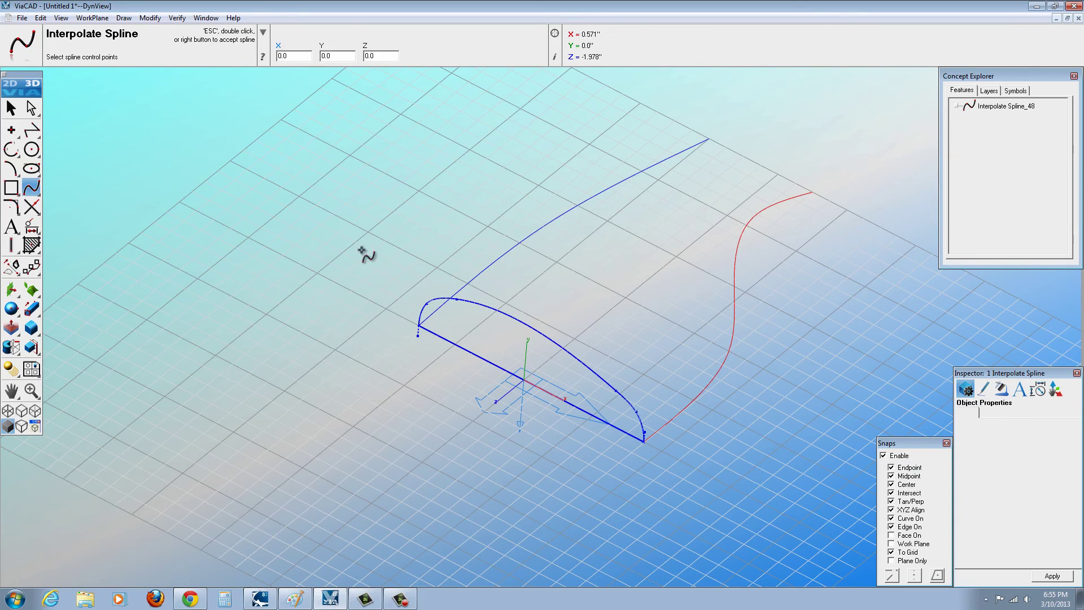
{"action": "key", "text": "Escape"}
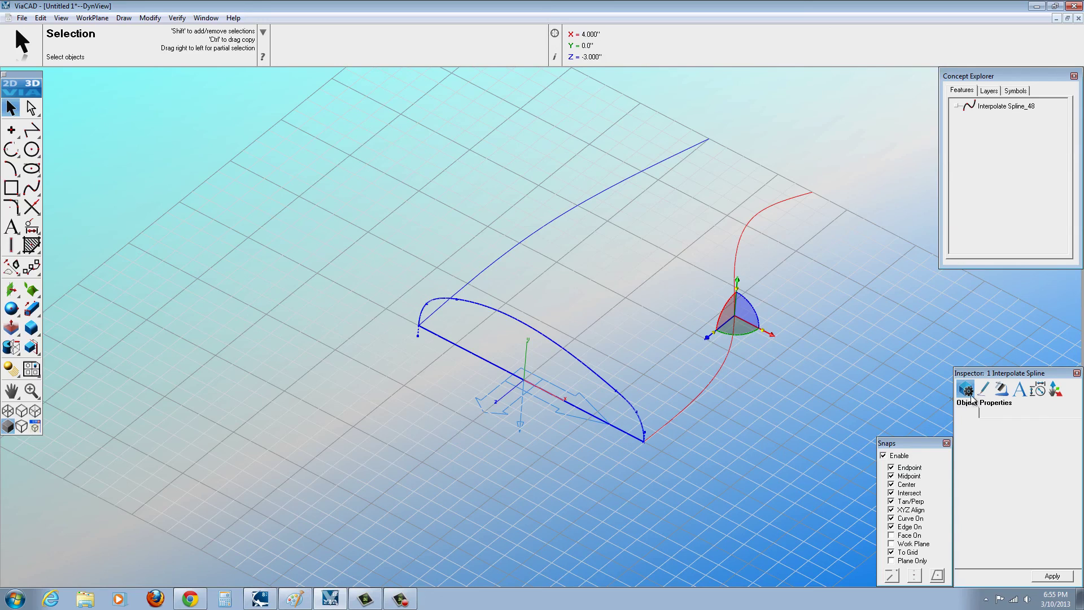
Set the pen weight of the S-shaped side spline to 2 pixels.
{"action": "right_click", "coordinate": [723, 367]}
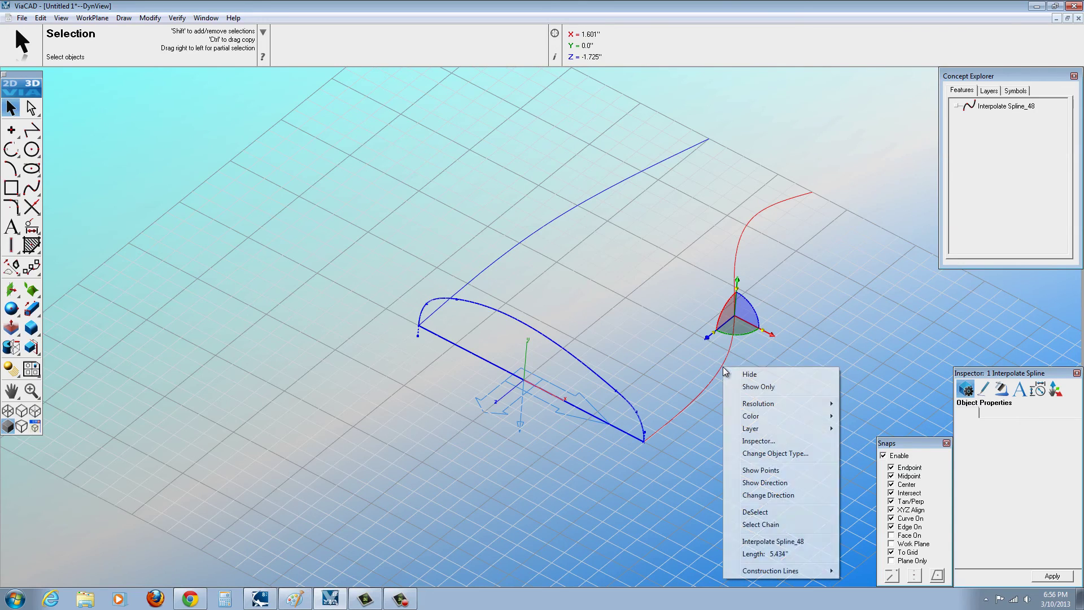
{"action": "left_click", "coordinate": [711, 405]}
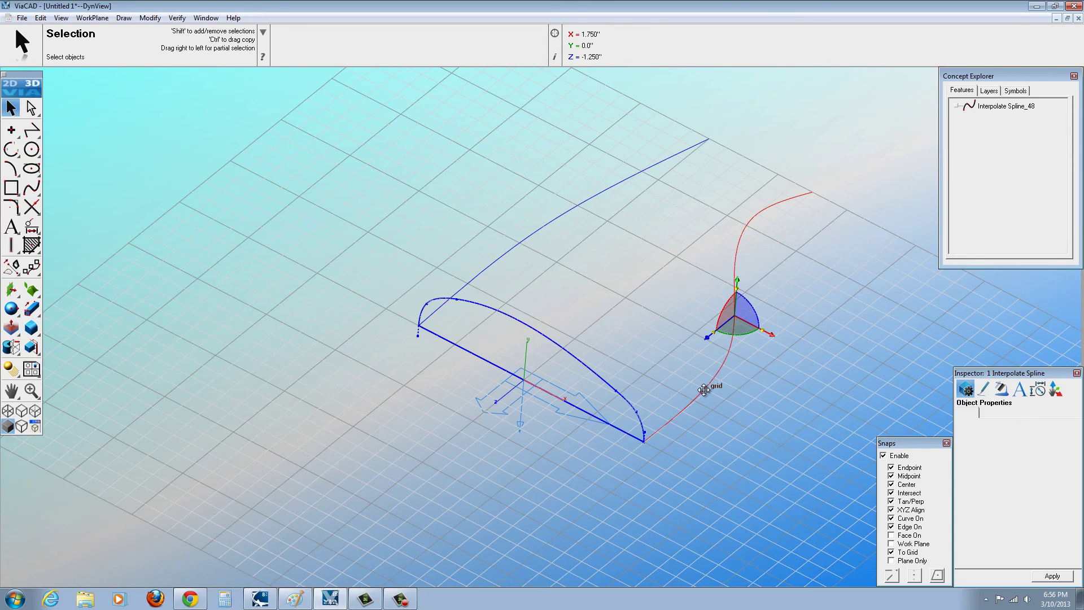
{"action": "left_click", "coordinate": [983, 390]}
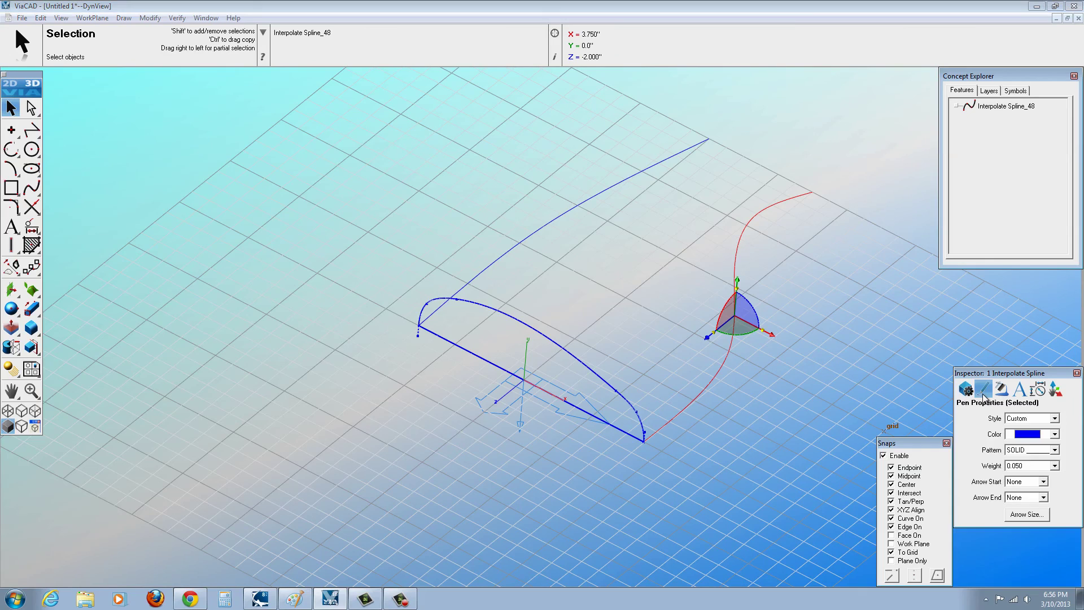
{"action": "left_click", "coordinate": [1054, 465]}
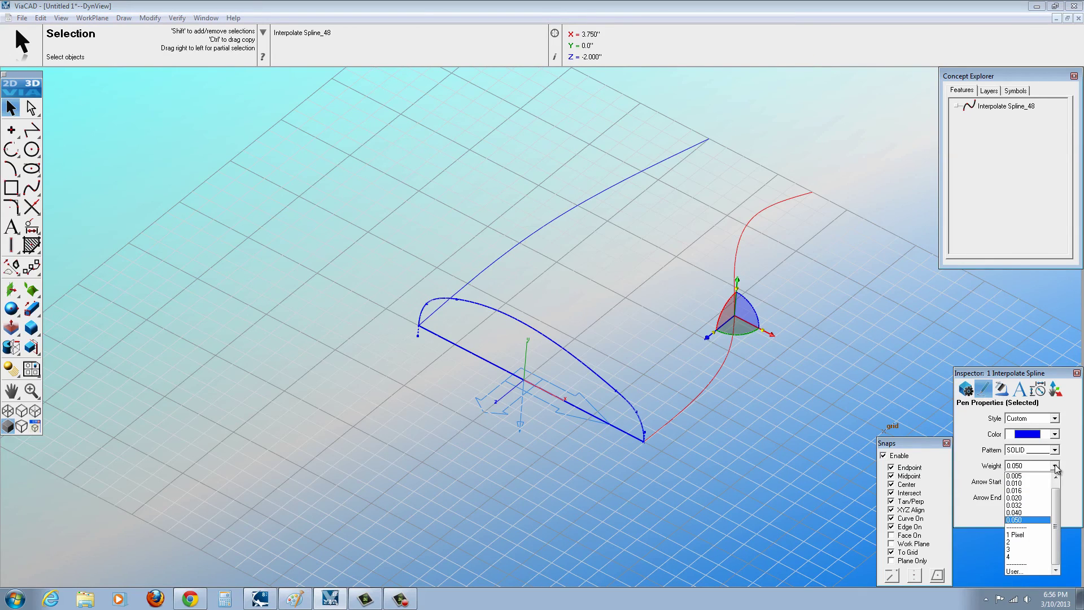
{"action": "left_click", "coordinate": [1013, 543]}
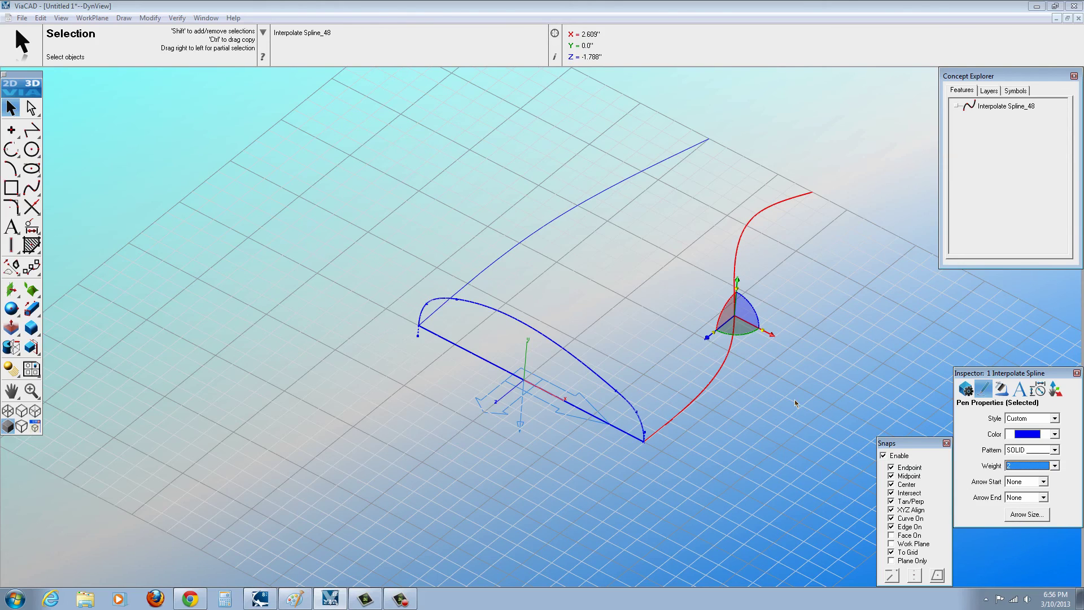
Set the pen weight of the side spline at the line's -X end to 3 pixels and deselect it.
{"action": "left_click", "coordinate": [517, 262]}
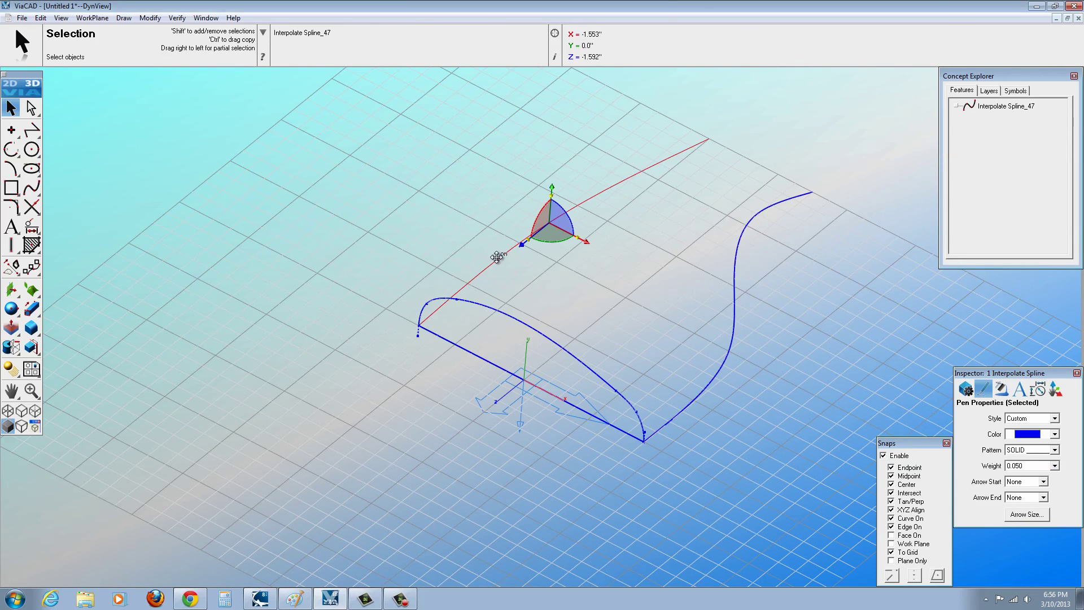
{"action": "left_click", "coordinate": [1028, 466]}
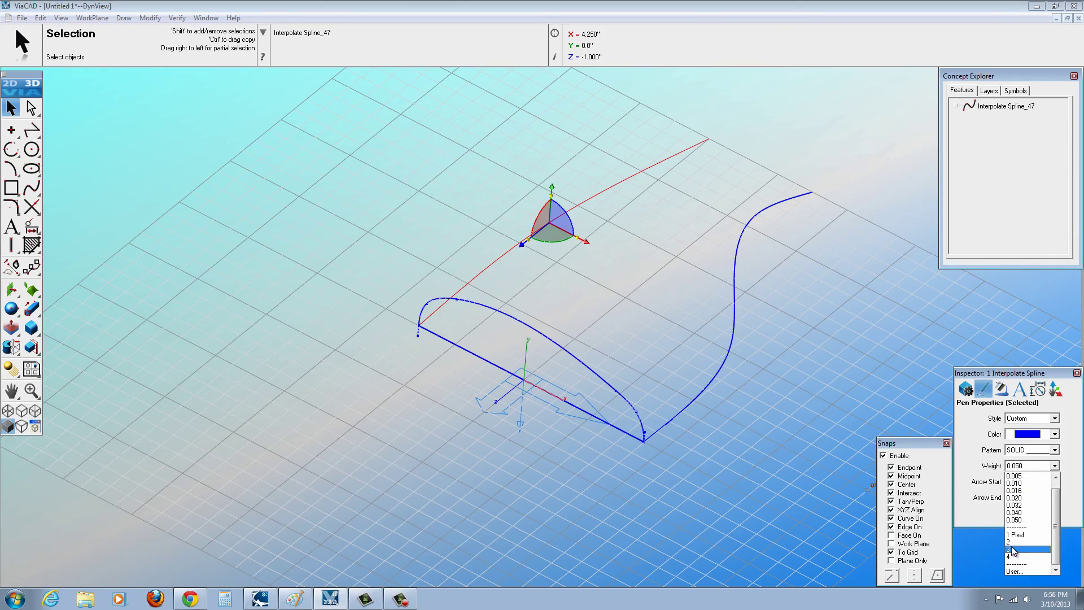
{"action": "left_click", "coordinate": [1013, 549]}
{"action": "left_click", "coordinate": [669, 398]}
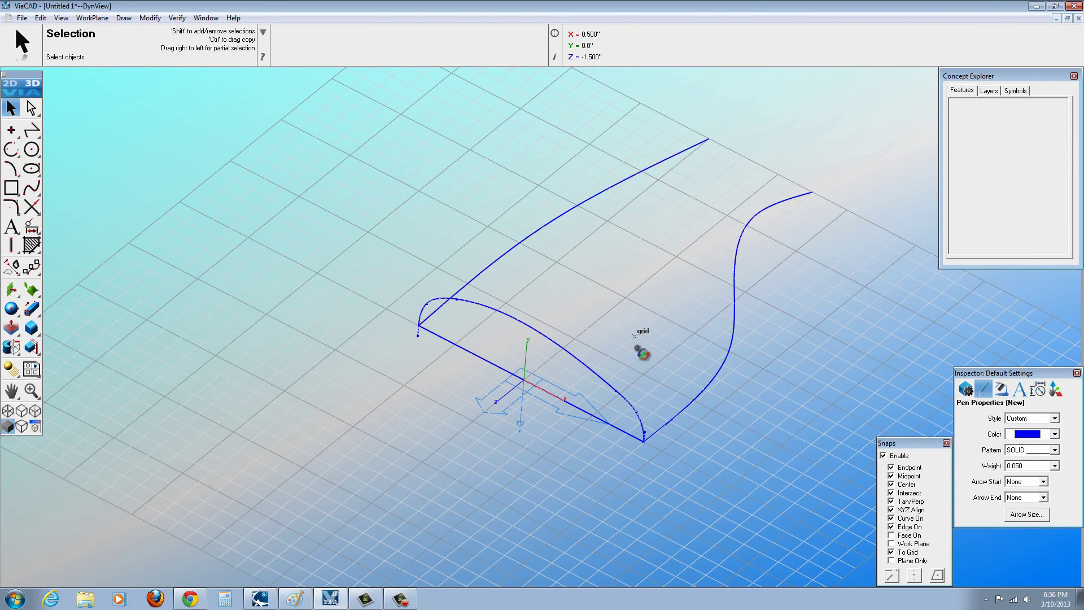
Examine the arched base profile and the two side splines from several angles and distances.
{"action": "middle_click_drag", "start_coordinate": [643, 353], "coordinate": [612, 351]}
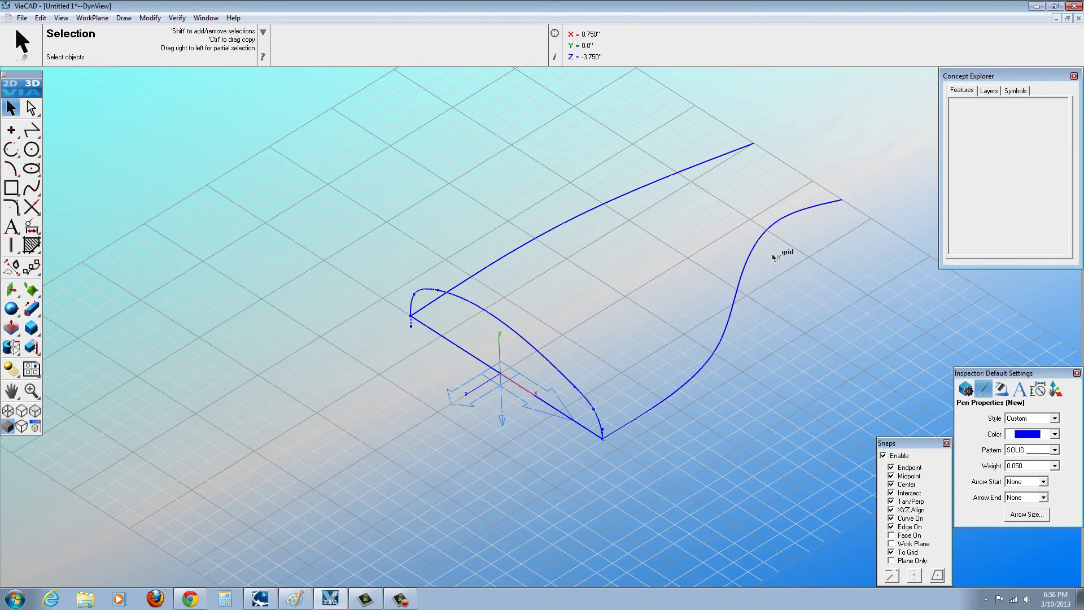
{"action": "scroll", "coordinate": [773, 257], "scroll_direction": "up", "scroll_amount": 2}
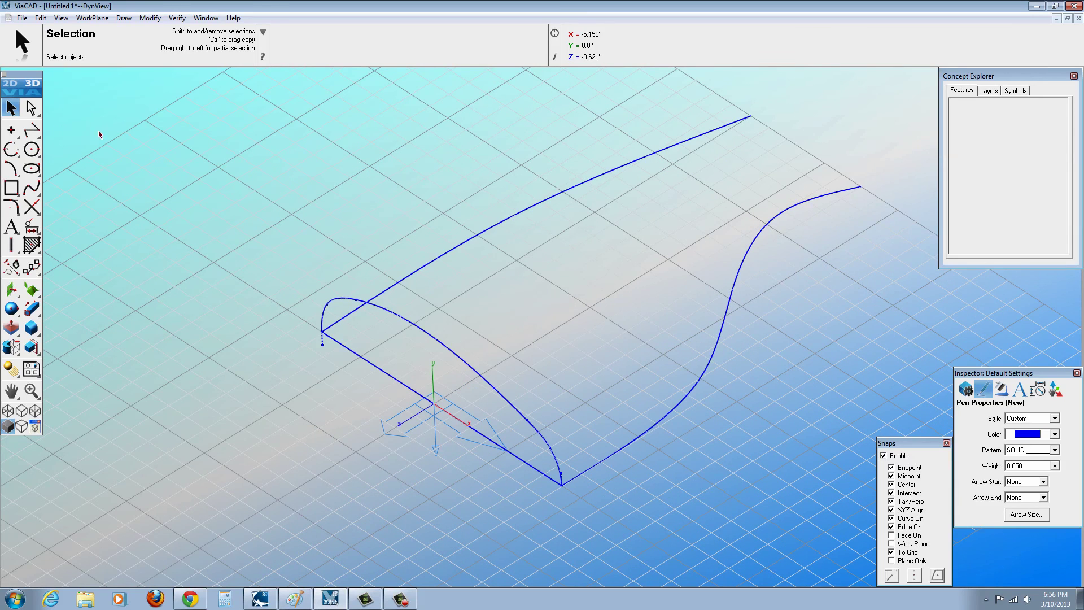
{"action": "scroll", "coordinate": [364, 277], "scroll_direction": "down", "scroll_amount": 1}
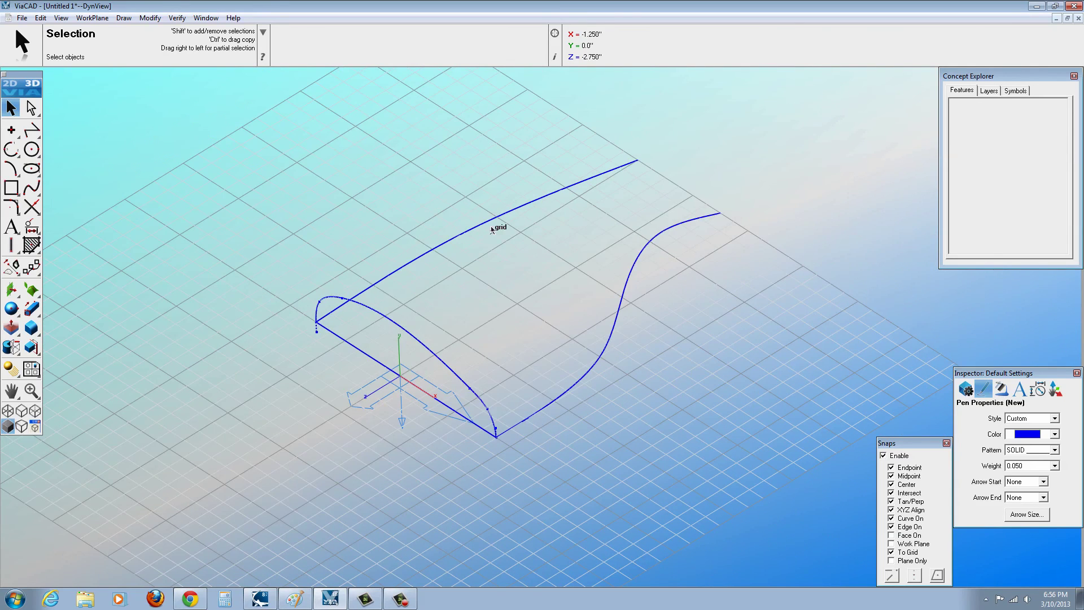
{"action": "scroll", "coordinate": [494, 228], "scroll_direction": "down", "scroll_amount": 1}
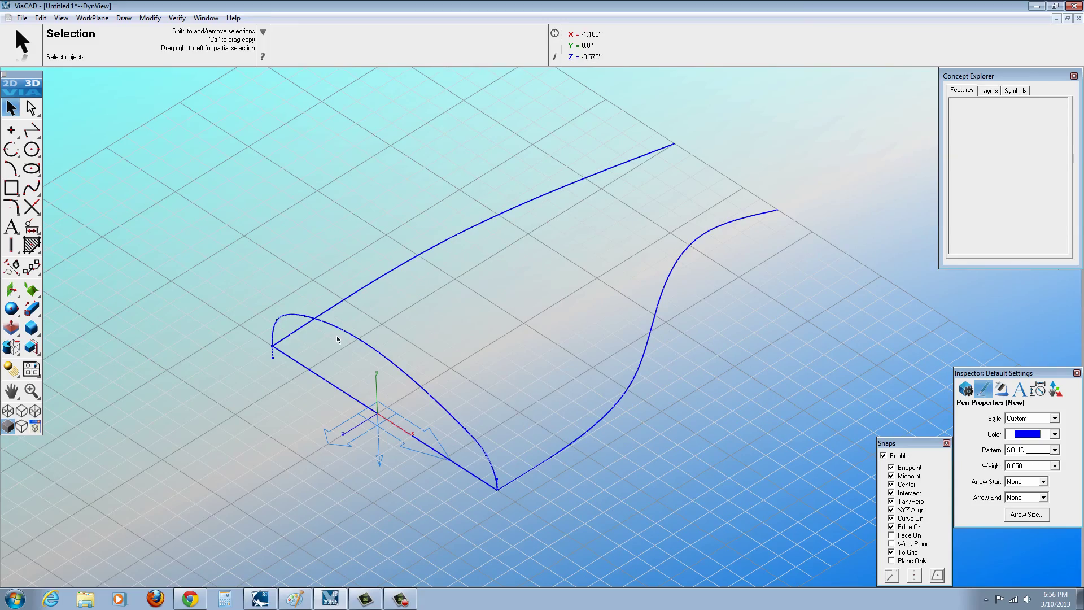
{"action": "middle_click_drag", "start_coordinate": [508, 371], "coordinate": [519, 316]}
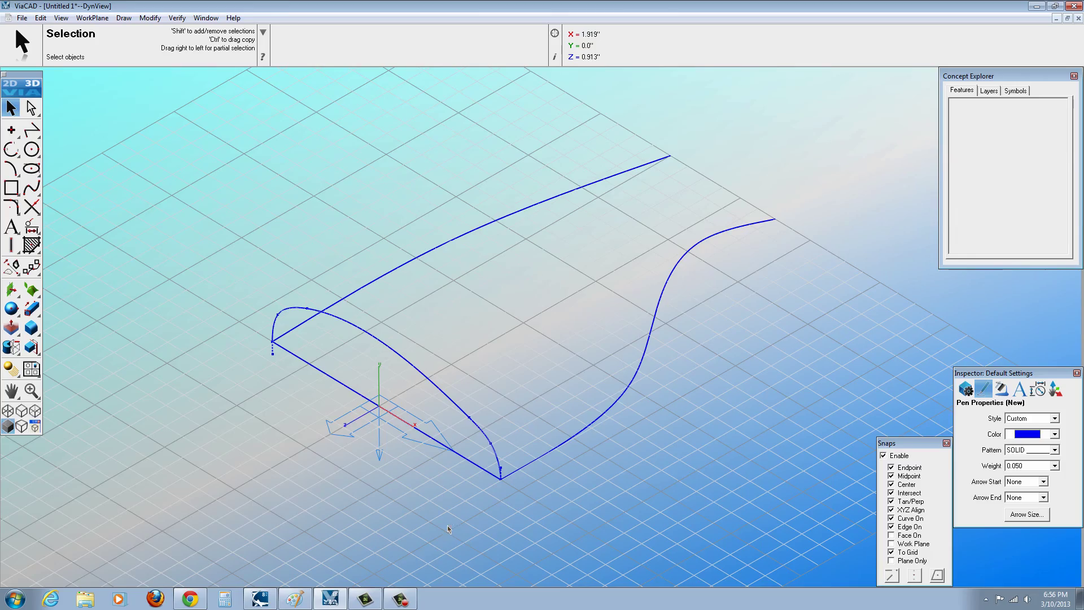
{"action": "scroll", "coordinate": [448, 516], "scroll_direction": "down", "scroll_amount": 3}
{"action": "right_click_drag", "start_coordinate": [448, 517], "coordinate": [419, 402]}
{"action": "scroll", "coordinate": [419, 402], "scroll_direction": "up", "scroll_amount": 5}
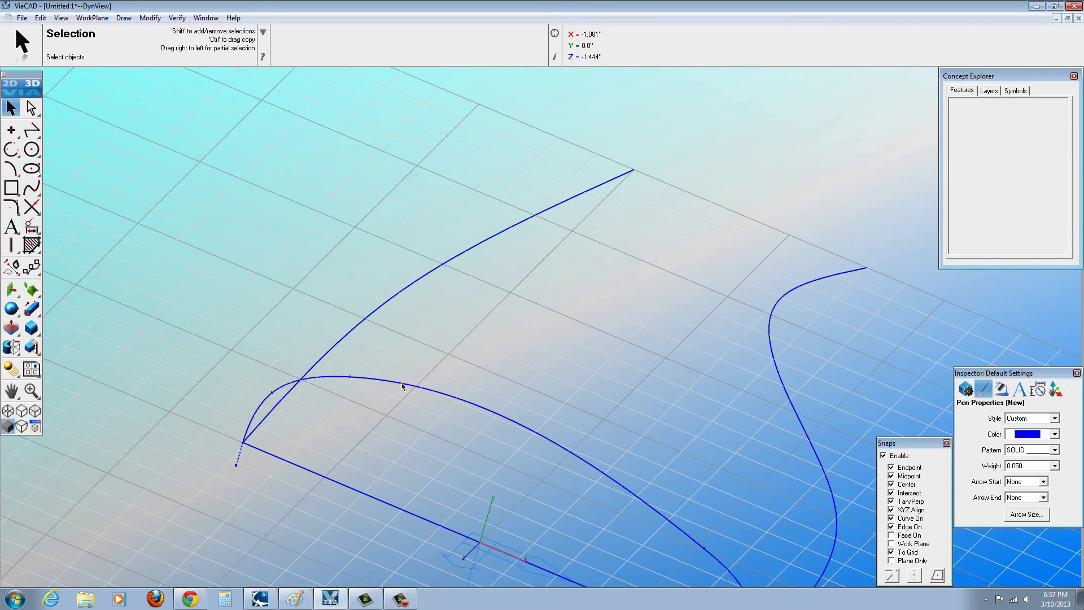
Try placing a center-point circle on the arched spline, cancel it, and set the work plane to Global.
{"action": "left_click", "coordinate": [33, 149]}
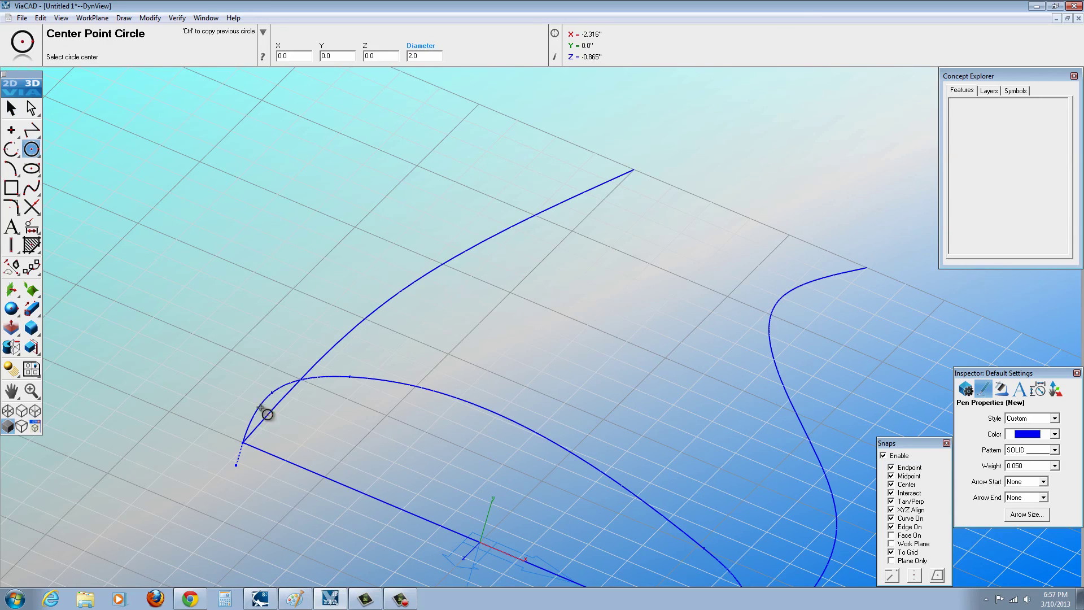
{"action": "left_click", "coordinate": [415, 386]}
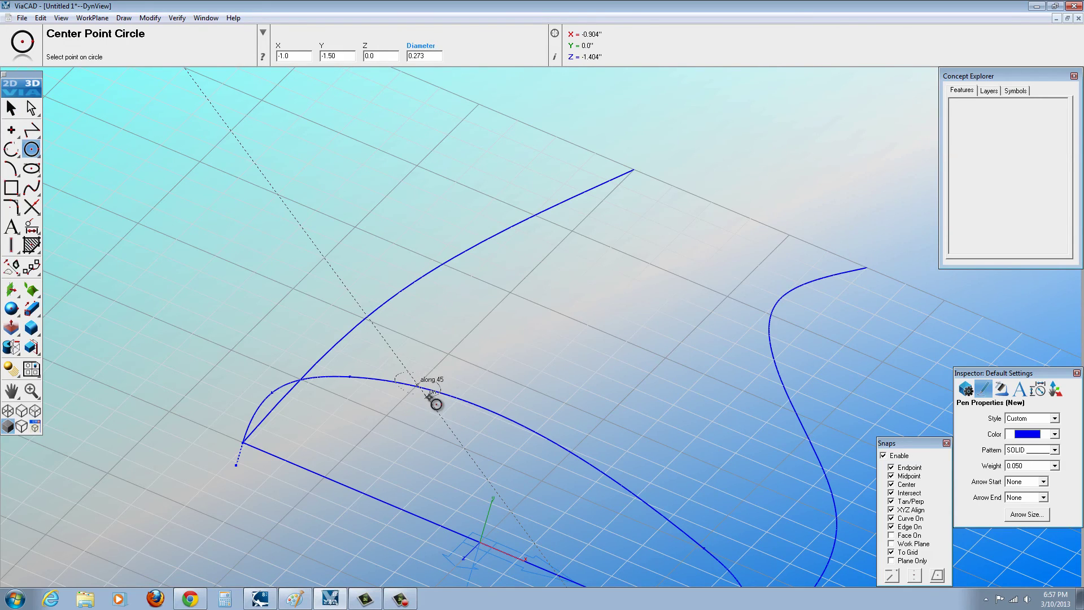
{"action": "key", "text": "Escape"}
{"action": "right_click_drag", "start_coordinate": [329, 318], "coordinate": [287, 301]}
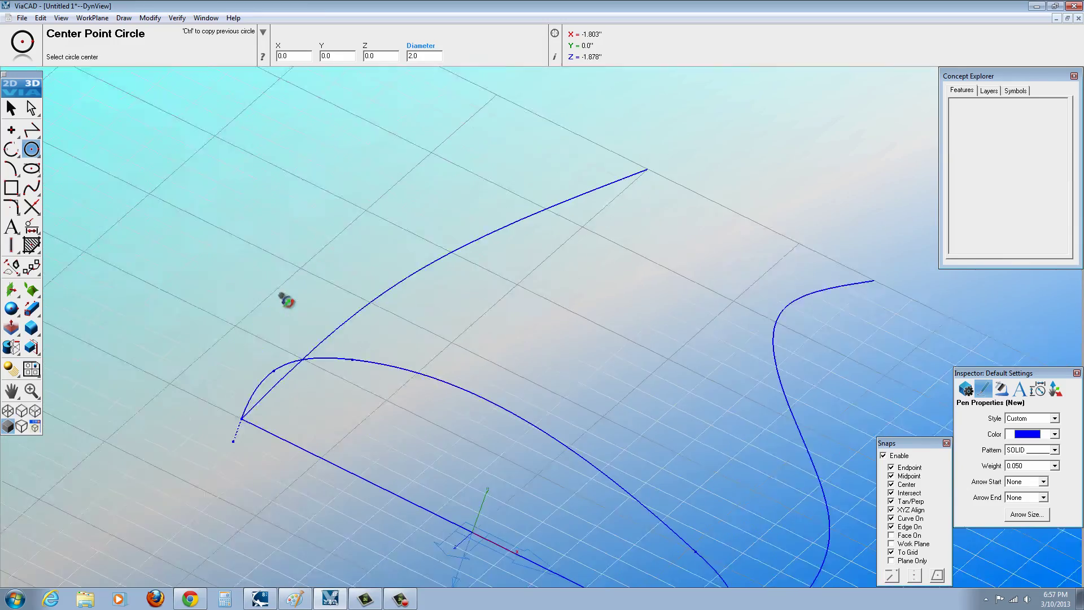
{"action": "right_click_drag", "start_coordinate": [644, 439], "coordinate": [587, 395]}
{"action": "left_click", "coordinate": [92, 17]}
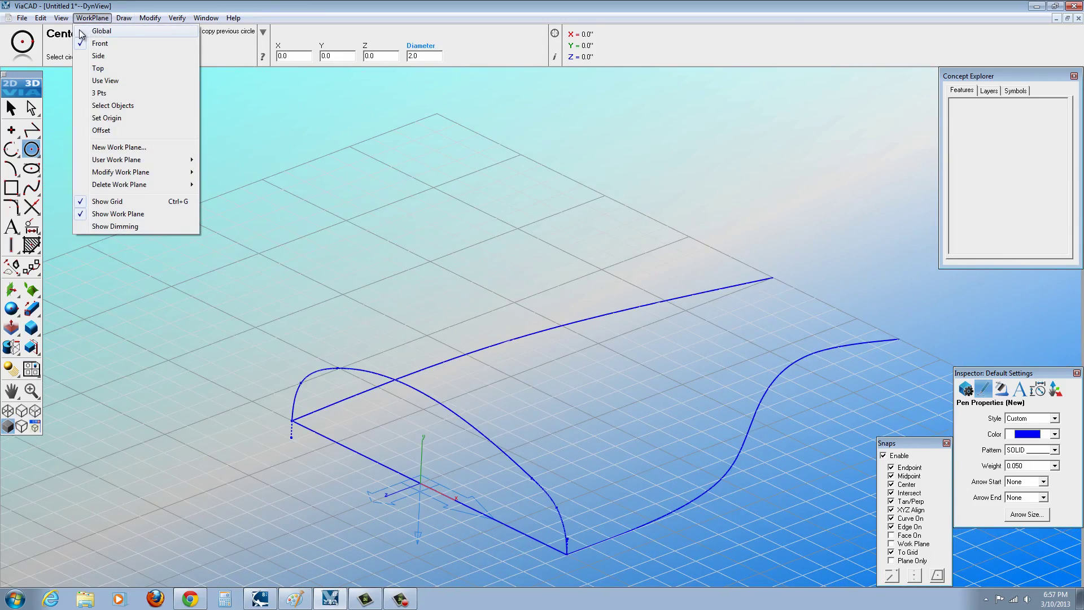
{"action": "left_click", "coordinate": [77, 31]}
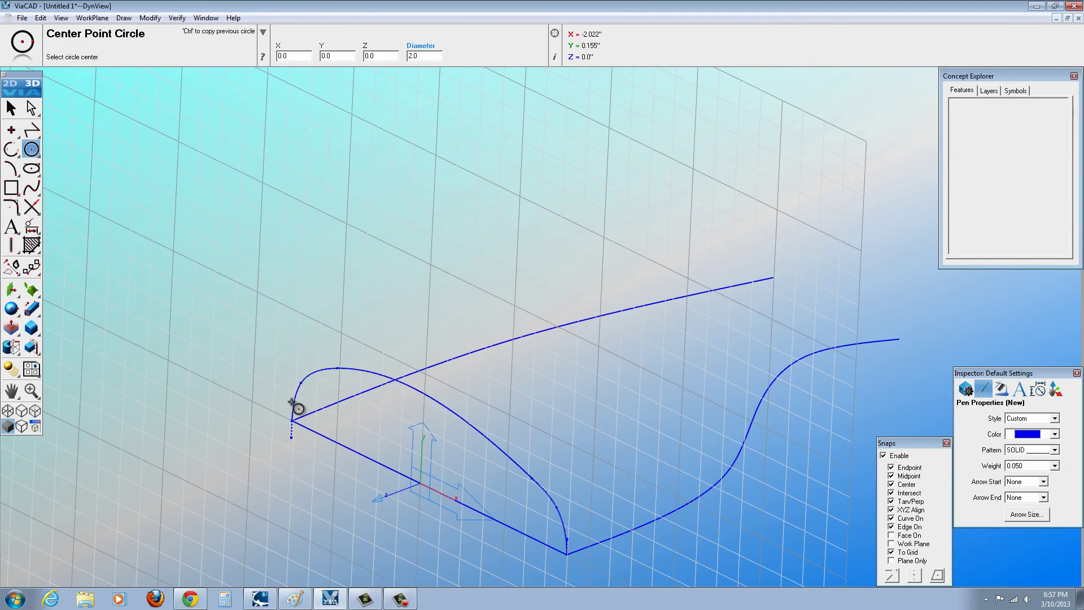
Turn off the To Grid snap and draw a circle about 0.23" in diameter centered on the arched spline near (-0.62, 0.78, 0).
{"action": "scroll", "coordinate": [373, 392], "scroll_direction": "up", "scroll_amount": 3}
{"action": "scroll", "coordinate": [375, 364], "scroll_direction": "up", "scroll_amount": 3}
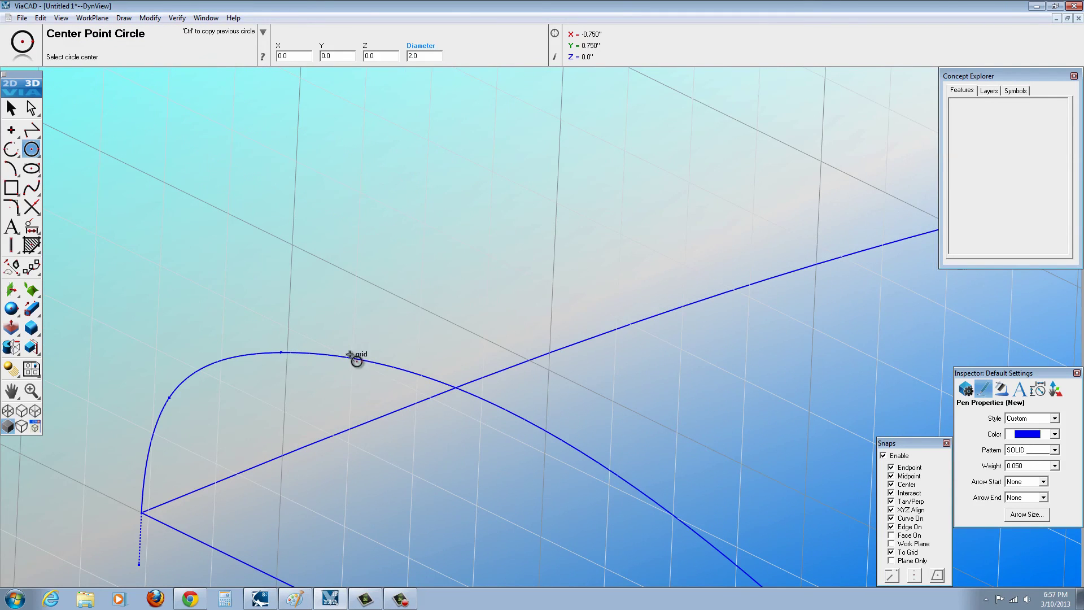
{"action": "left_click", "coordinate": [892, 553]}
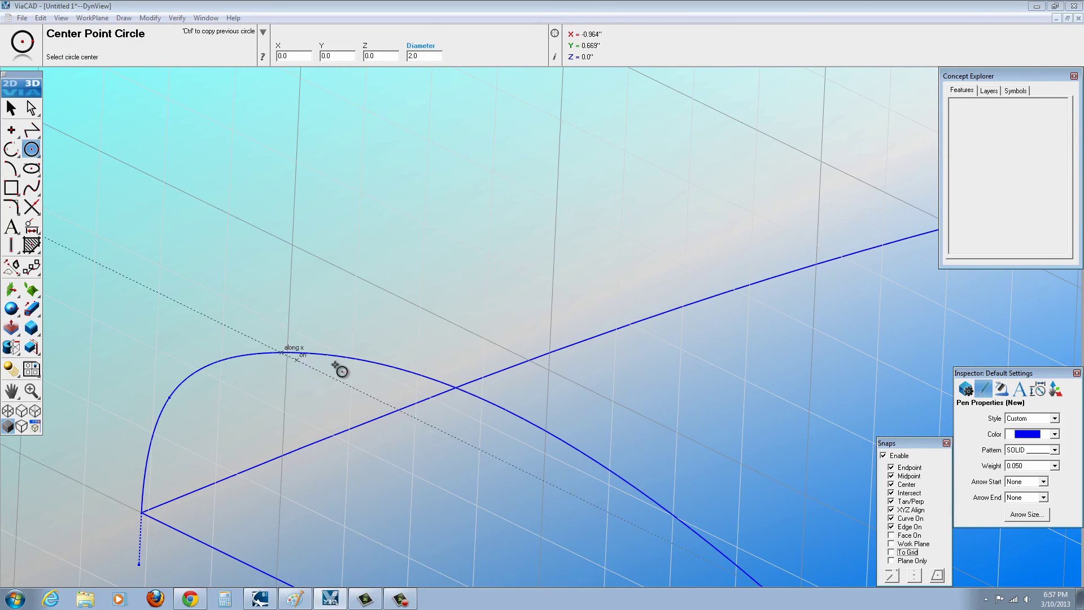
{"action": "left_click", "coordinate": [387, 366]}
{"action": "left_click", "coordinate": [412, 370]}
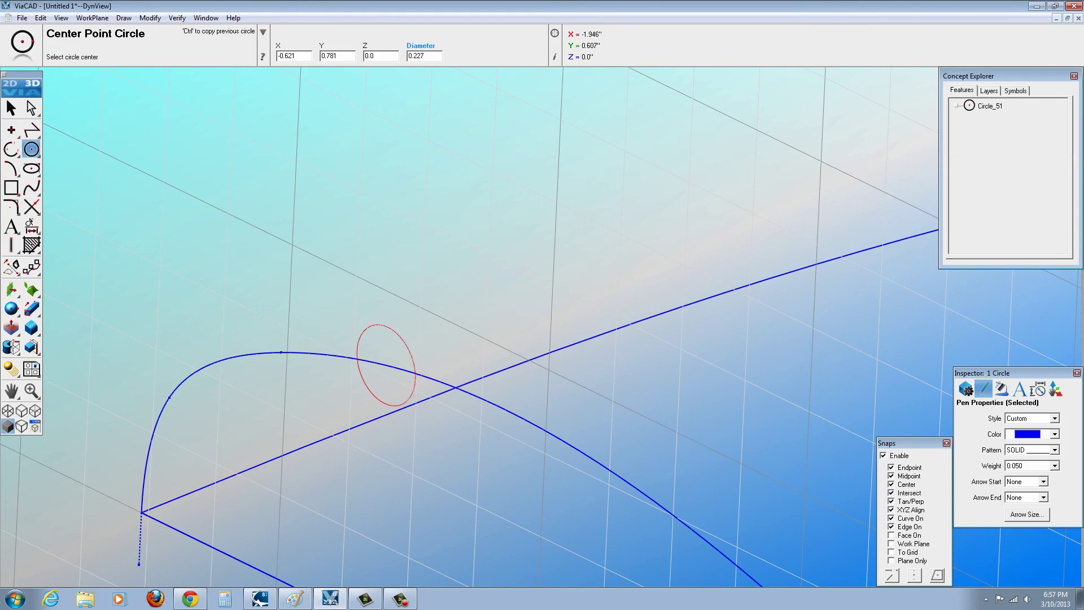
Trim away the arched spline's section inside the small circle and deselect the circle.
{"action": "left_click", "coordinate": [34, 210]}
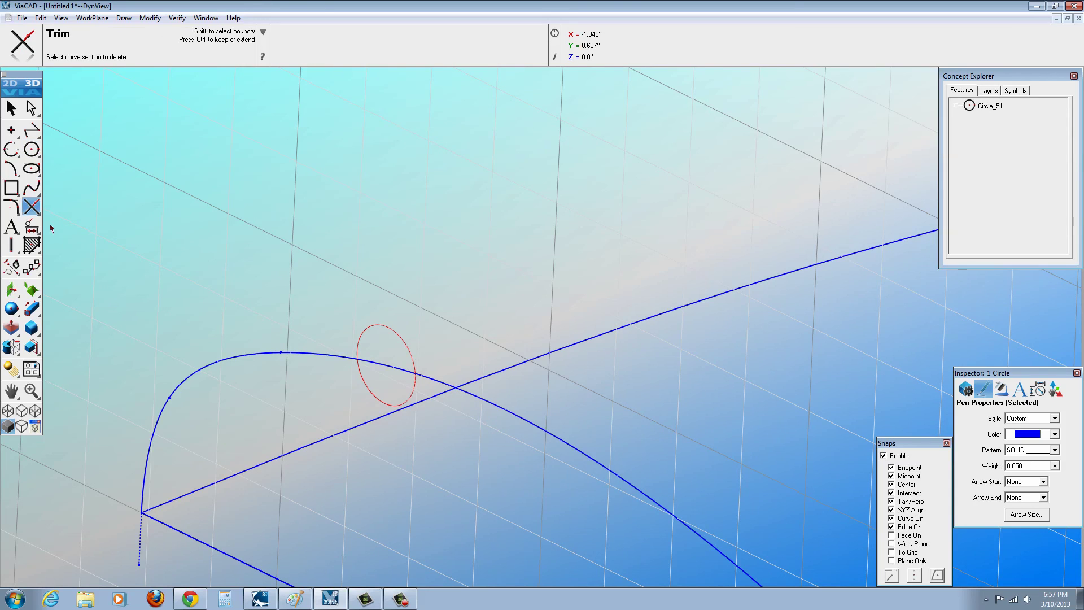
{"action": "left_click", "coordinate": [396, 368]}
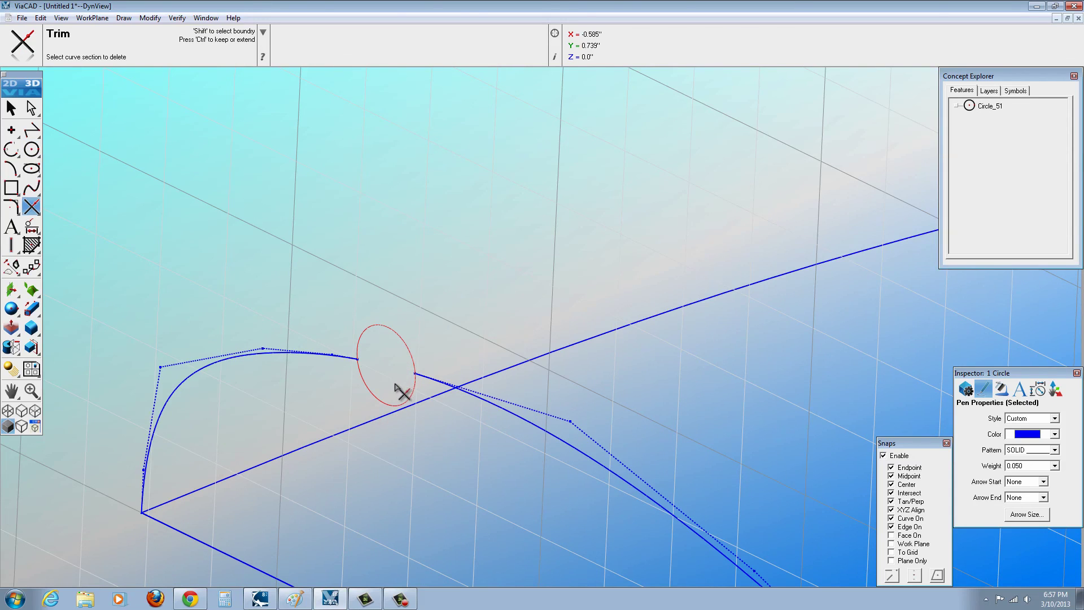
{"action": "key", "text": "Escape"}
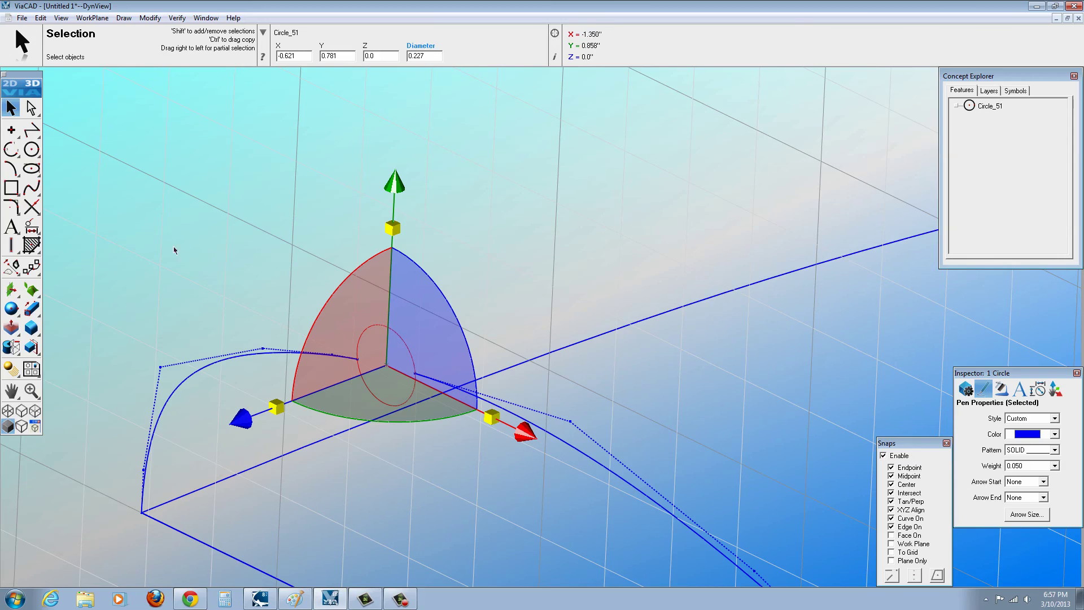
{"action": "right_click", "coordinate": [160, 257]}
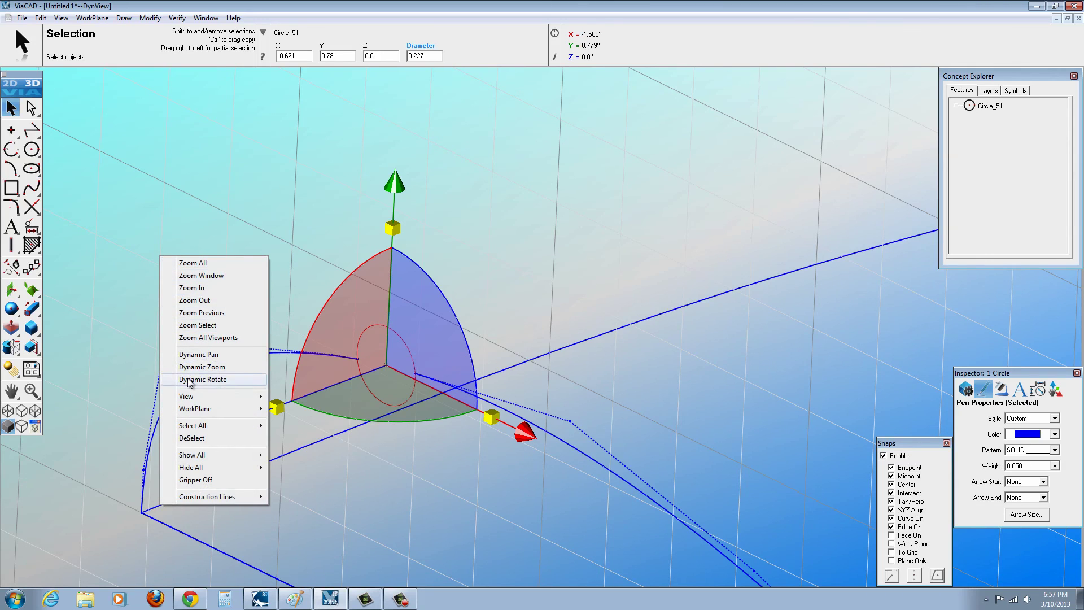
{"action": "left_click", "coordinate": [192, 437]}
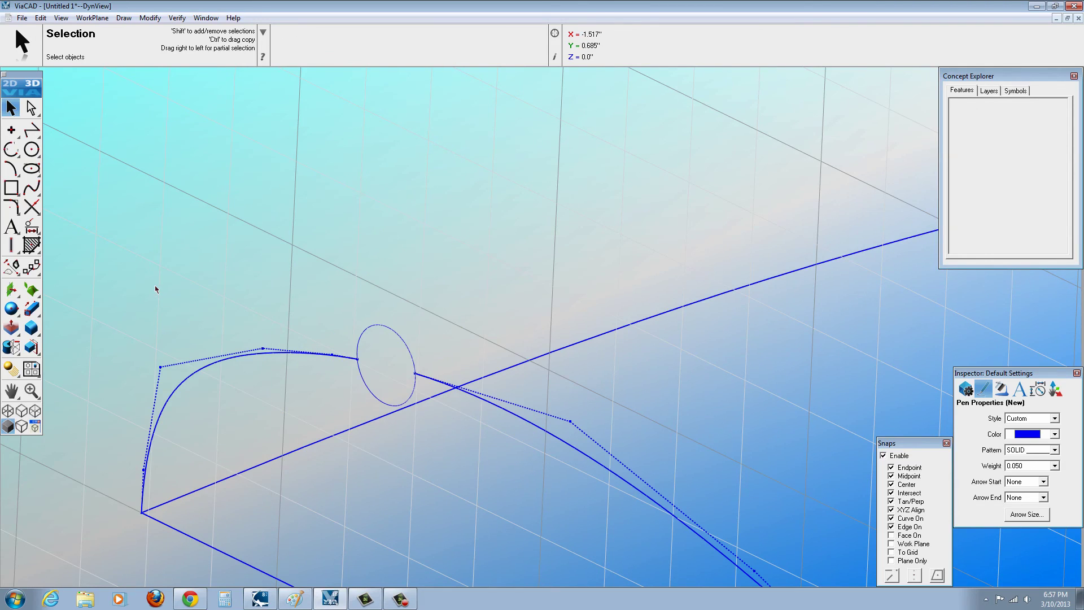
Trim off the circle's upper arc using the two spline pieces as boundaries, leaving a notch, and deselect everything.
{"action": "key", "text": "shift"}
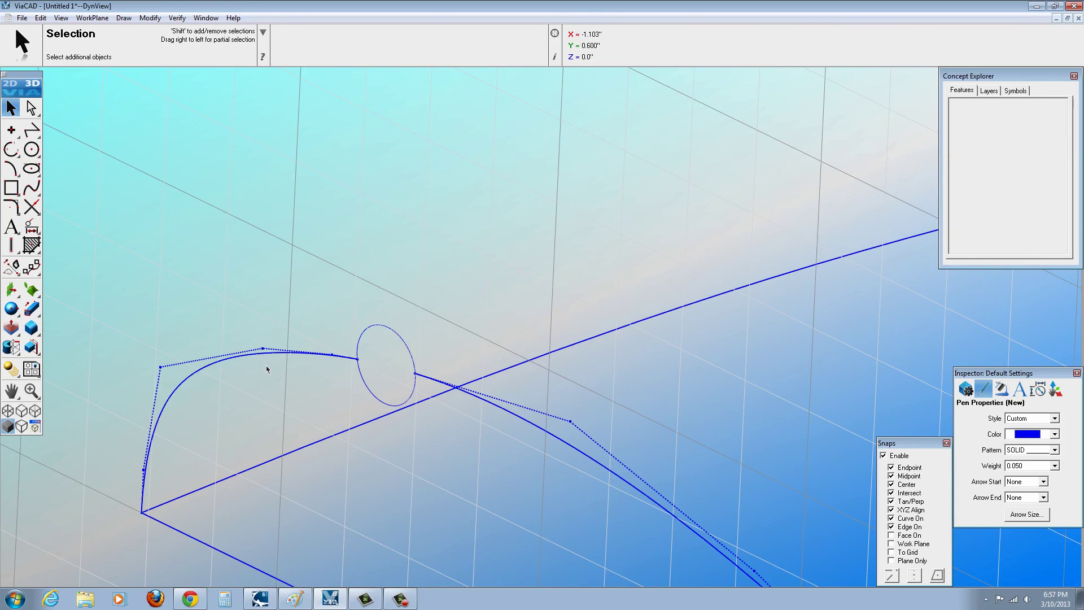
{"action": "left_click", "coordinate": [31, 207]}
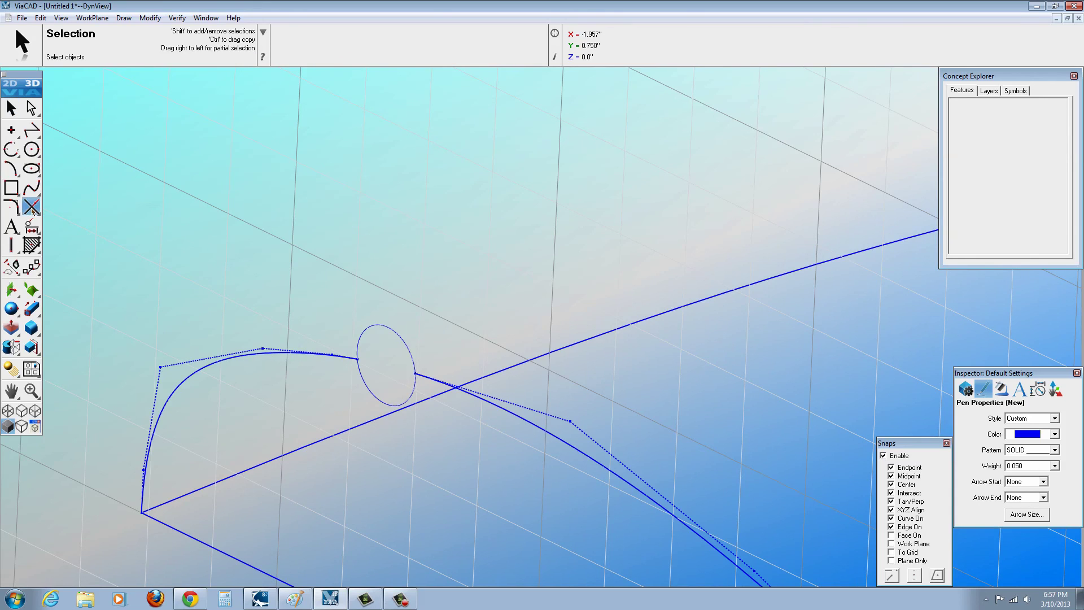
{"action": "left_click", "coordinate": [319, 354]}
{"action": "left_click", "coordinate": [437, 379]}
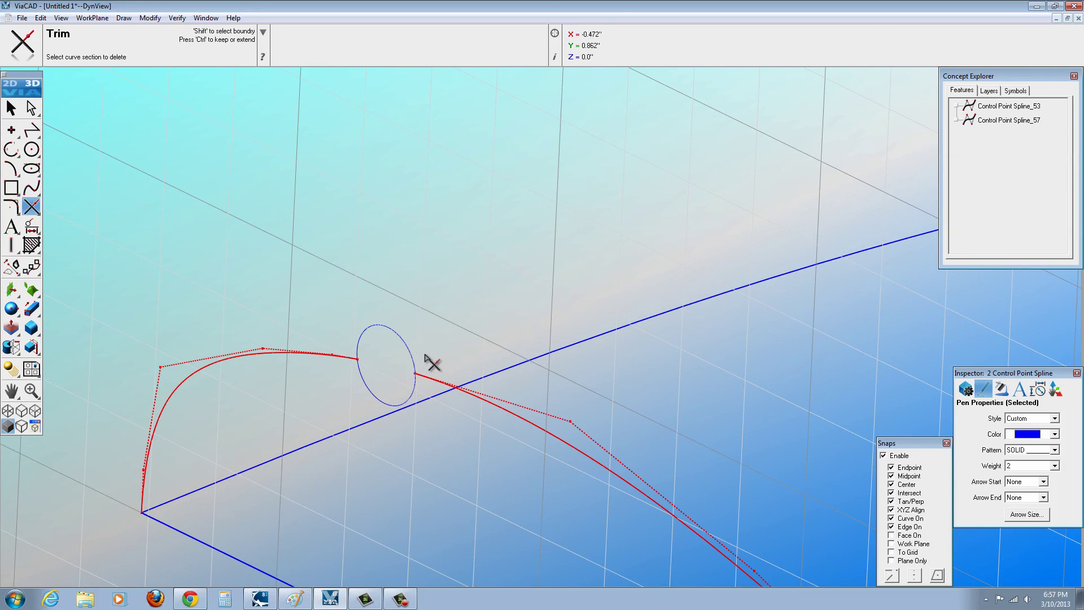
{"action": "left_click", "coordinate": [407, 339]}
{"action": "left_click", "coordinate": [10, 109]}
{"action": "left_click", "coordinate": [113, 193]}
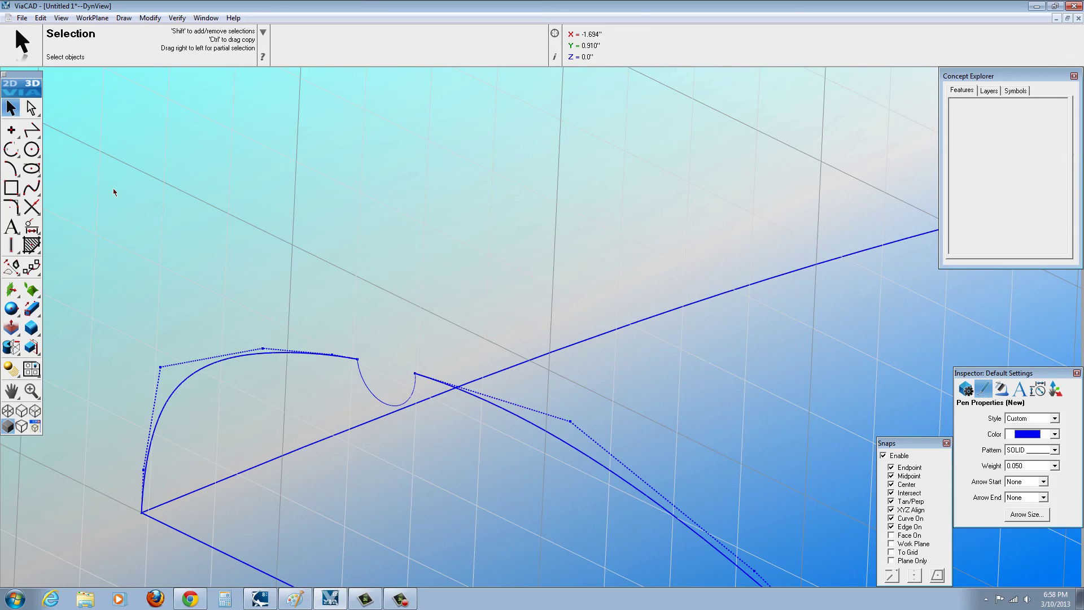
Fillet both corners where the notch arc meets the two arched spline pieces with a 0.125" radius, and deselect the arc.
{"action": "left_click", "coordinate": [11, 208]}
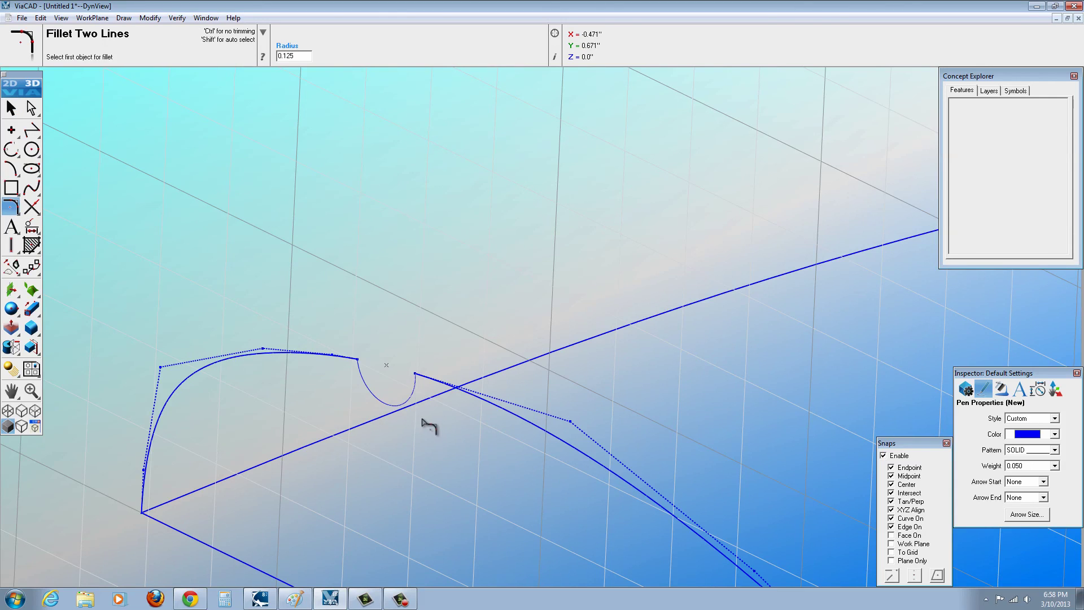
{"action": "left_click", "coordinate": [431, 382]}
{"action": "left_click", "coordinate": [441, 387]}
{"action": "left_click", "coordinate": [361, 377]}
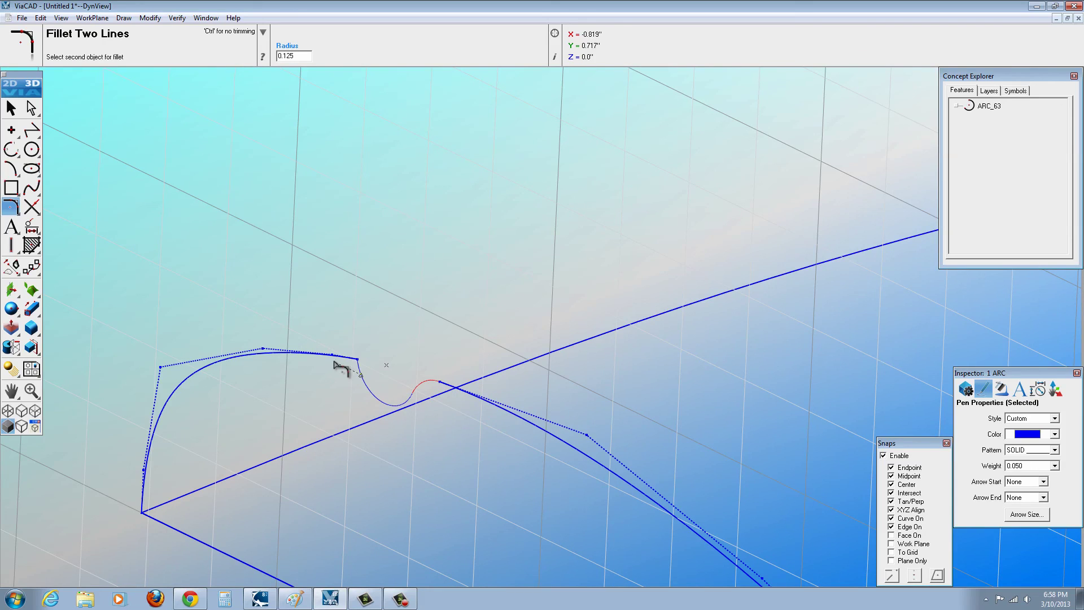
{"action": "left_click", "coordinate": [339, 365]}
{"action": "left_click", "coordinate": [11, 107]}
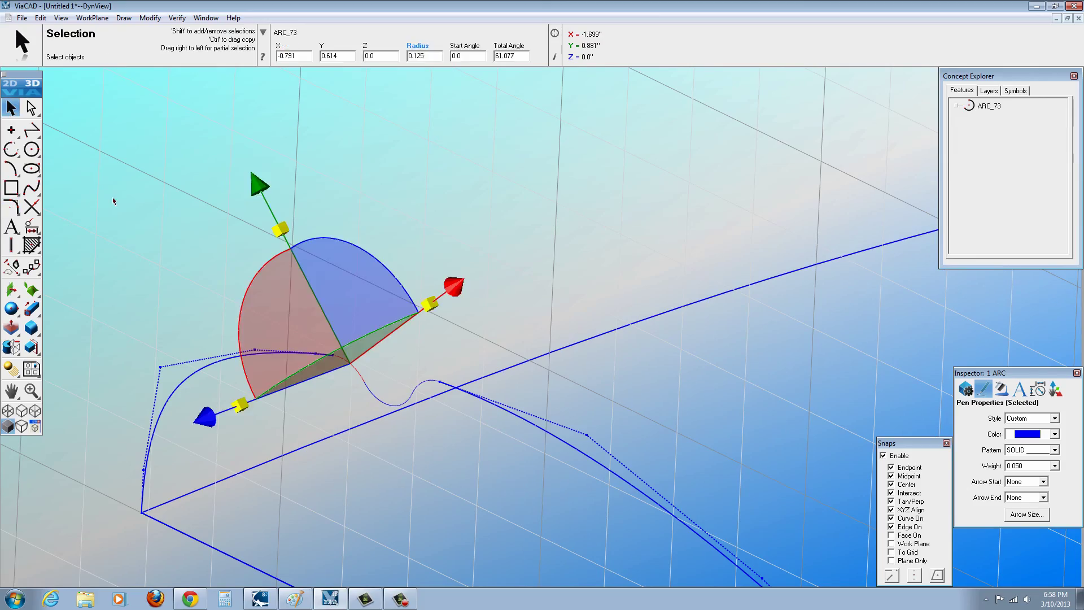
{"action": "left_click", "coordinate": [181, 298]}
Make a linked mirror of the notched half profile, including both fillets, across the reference line between the straight base line's two endpoints.
{"action": "middle_click_drag", "start_coordinate": [181, 298], "coordinate": [360, 388]}
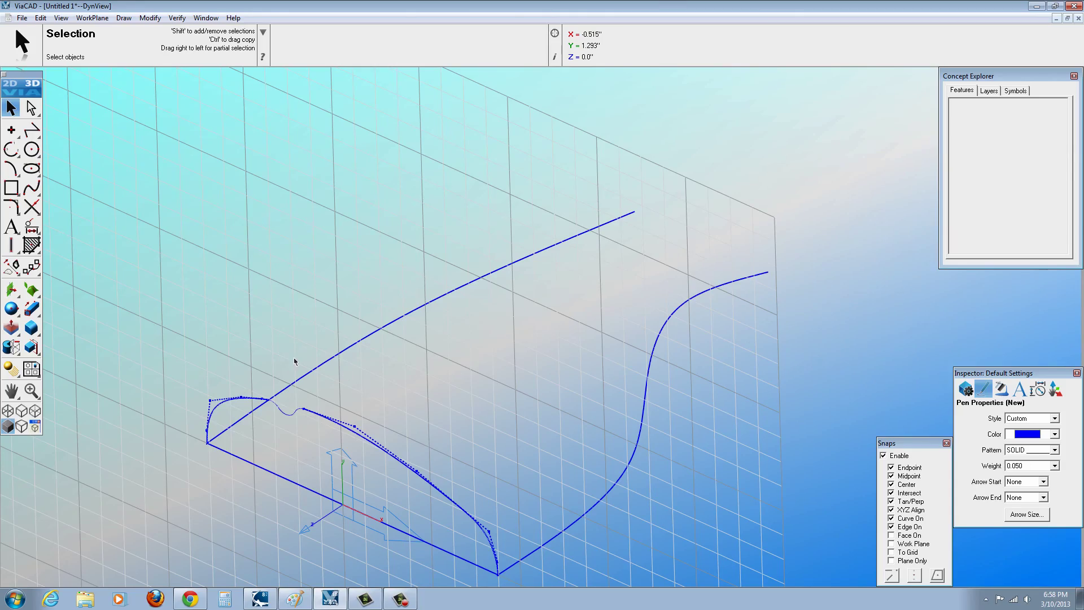
{"action": "mouse_move", "coordinate": [283, 316]}
{"action": "middle_mouse_down"}
{"action": "mouse_move", "coordinate": [322, 307]}
{"action": "mouse_move", "coordinate": [322, 354]}
{"action": "mouse_move", "coordinate": [311, 318]}
{"action": "mouse_move", "coordinate": [285, 306]}
{"action": "middle_mouse_up"}
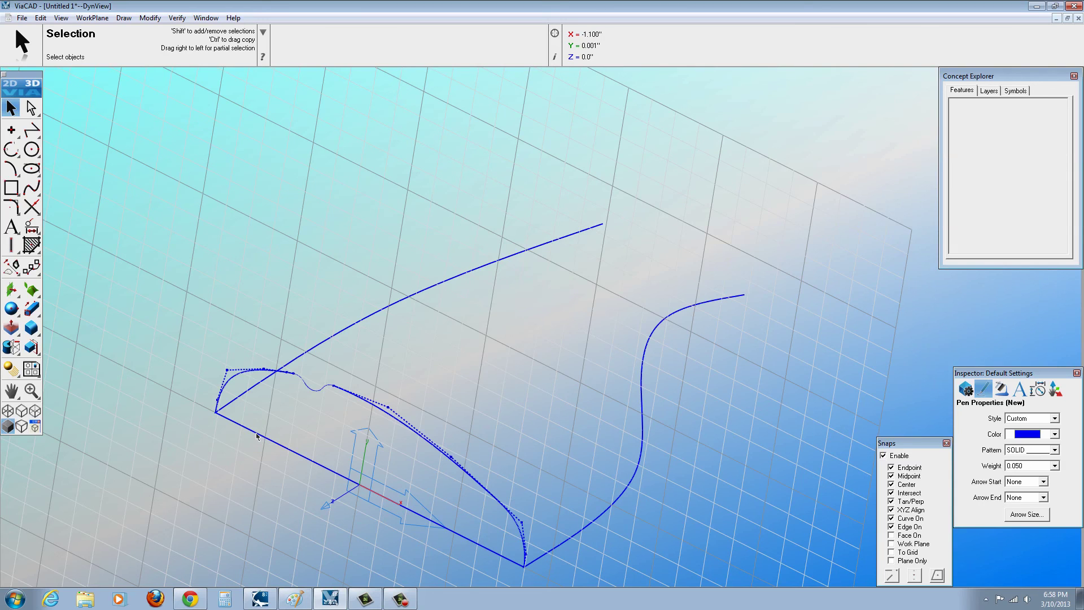
{"action": "middle_click_drag", "start_coordinate": [257, 435], "coordinate": [215, 347]}
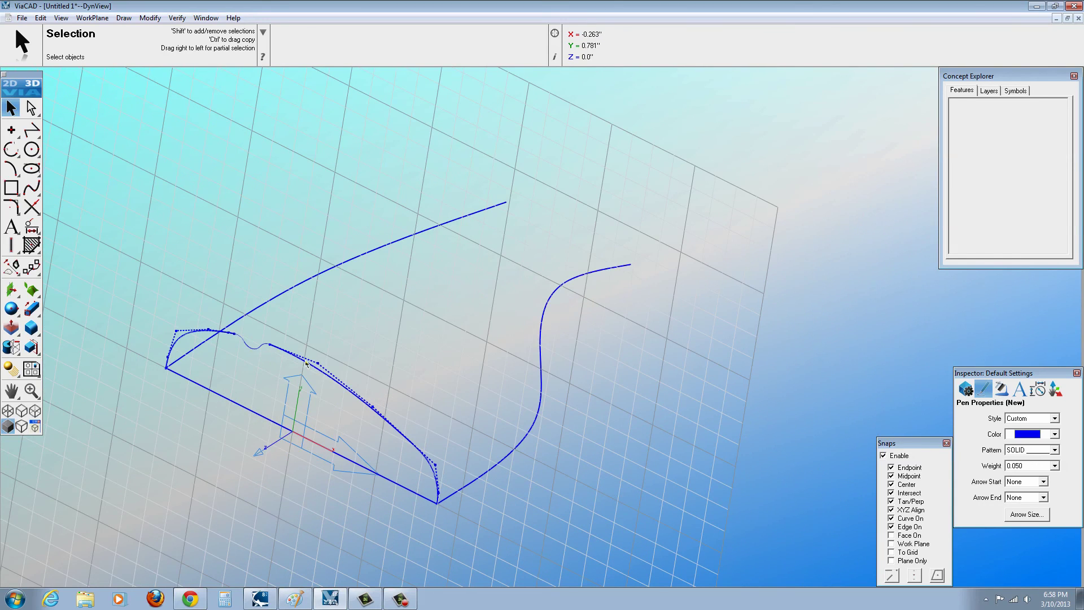
{"action": "left_click", "coordinate": [12, 267]}
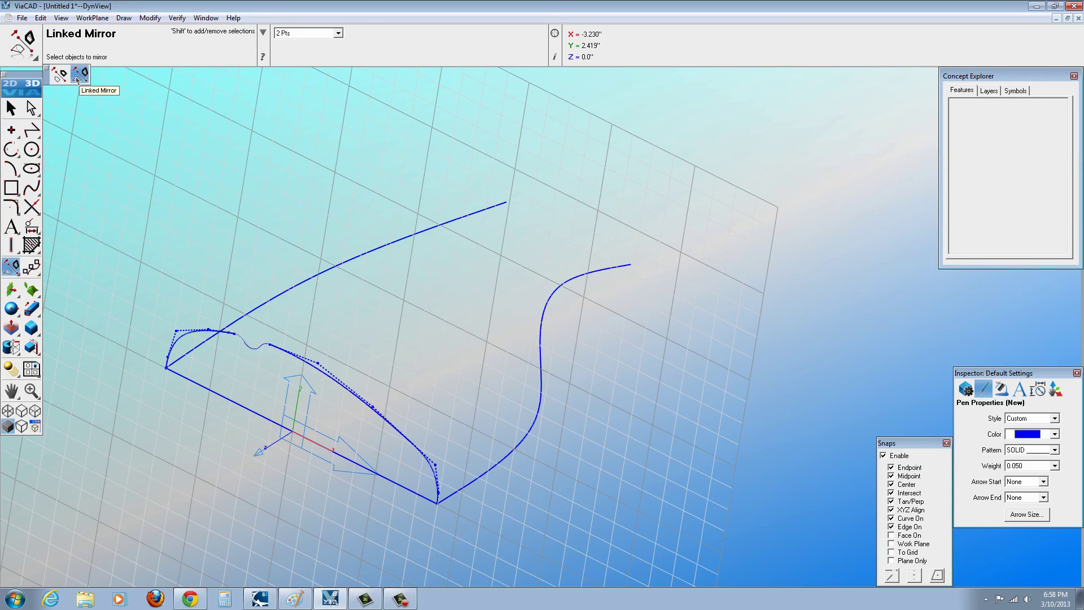
{"action": "left_click", "coordinate": [185, 338]}
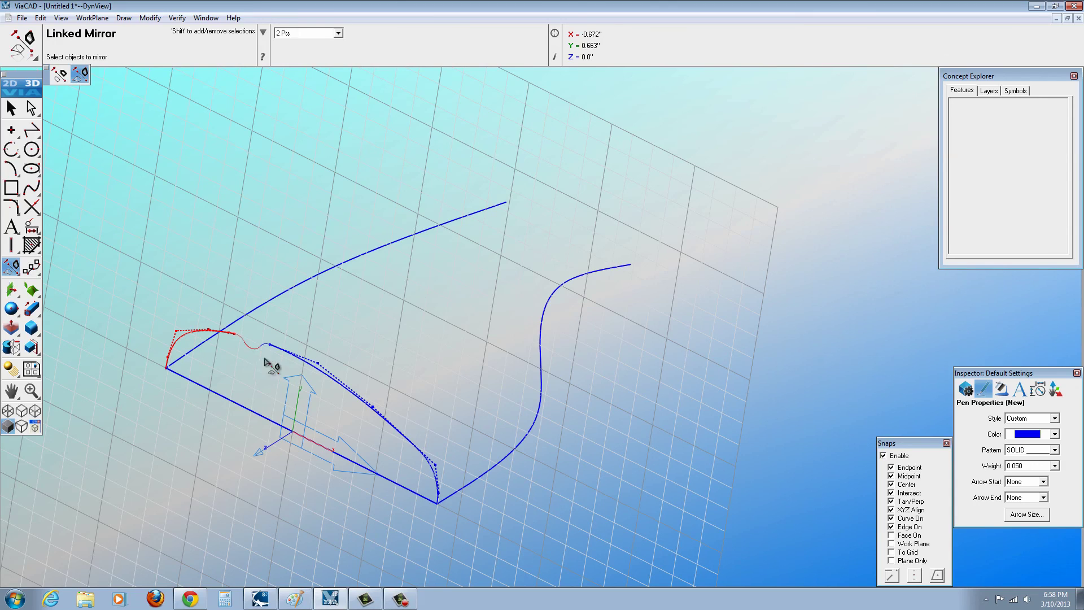
{"action": "left_click", "coordinate": [298, 357]}
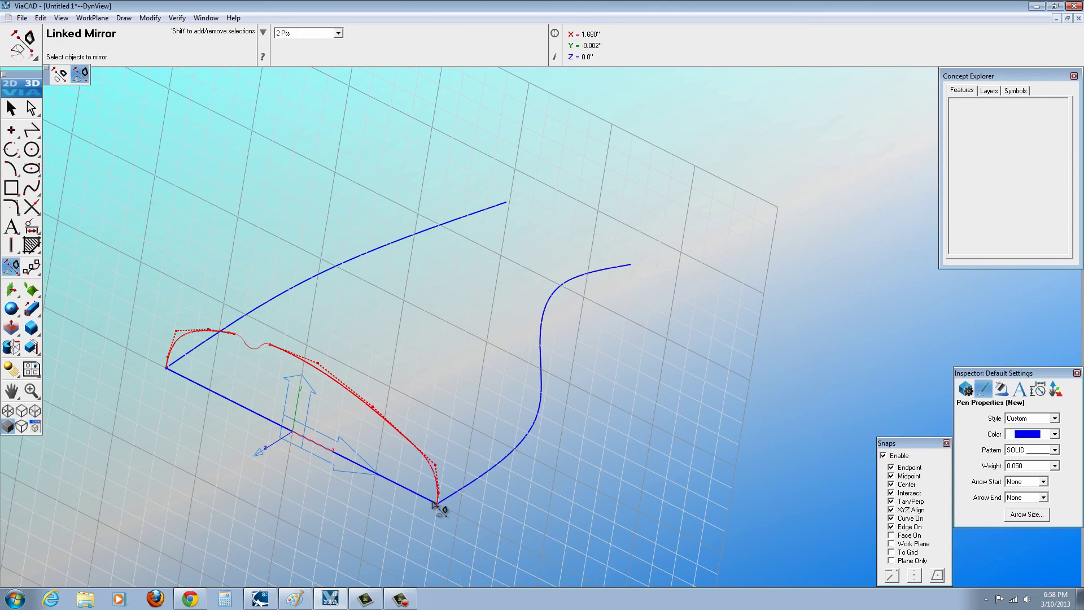
{"action": "right_click", "coordinate": [388, 481]}
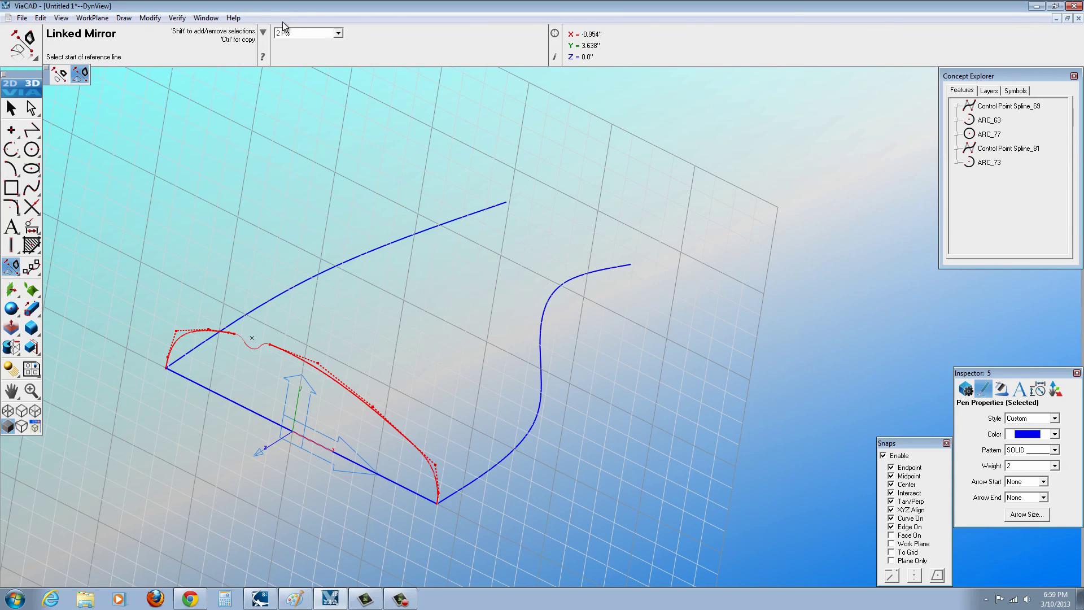
{"action": "scroll", "coordinate": [170, 373], "scroll_direction": "up", "scroll_amount": 4}
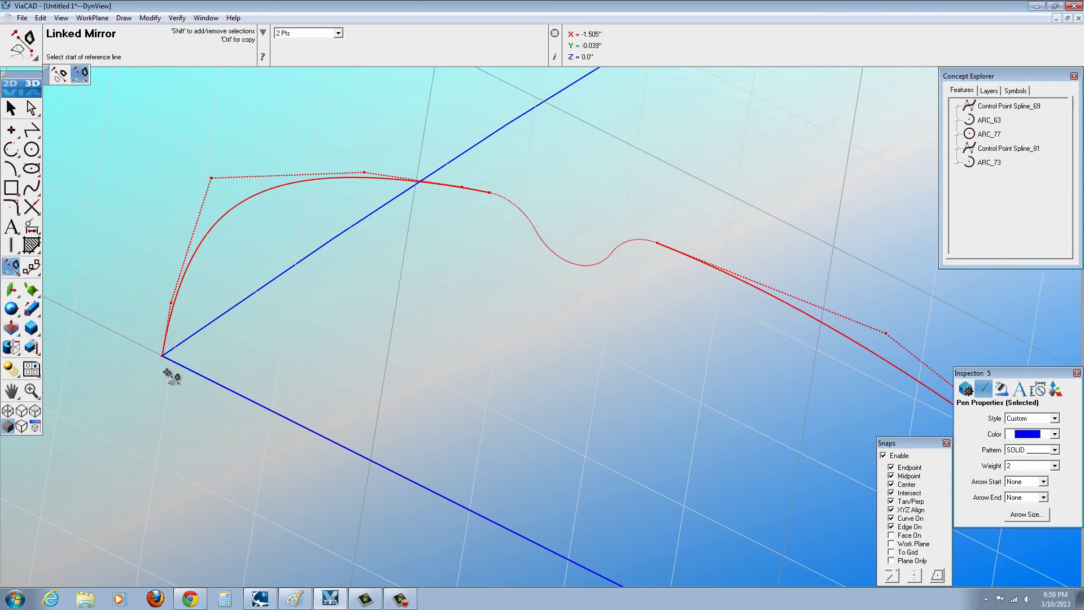
{"action": "scroll", "coordinate": [163, 357], "scroll_direction": "up", "scroll_amount": 3}
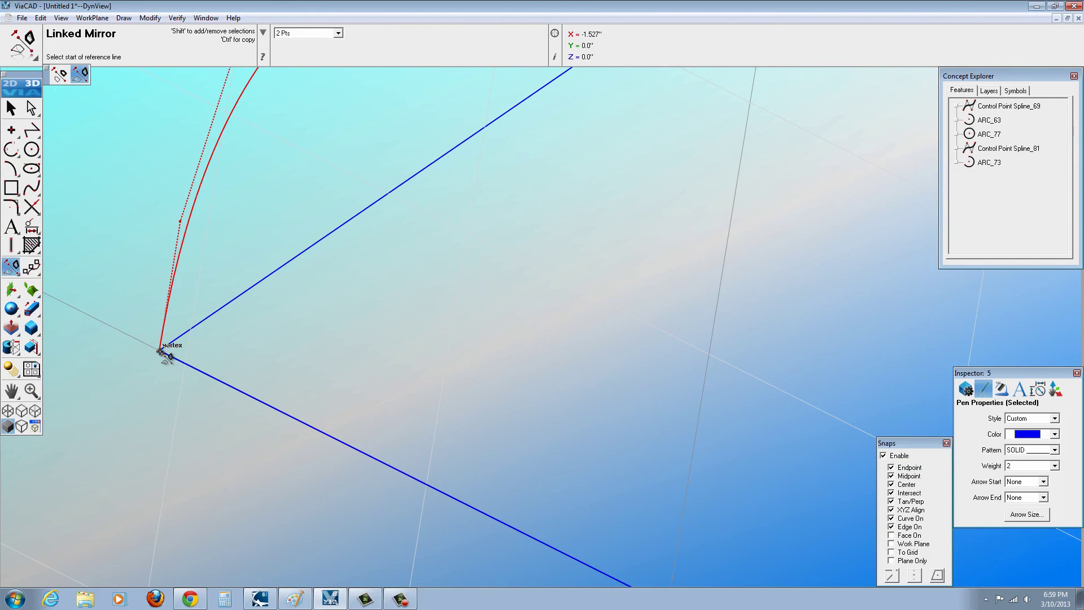
{"action": "left_click", "coordinate": [160, 351]}
{"action": "middle_click_drag", "start_coordinate": [188, 438], "coordinate": [393, 526]}
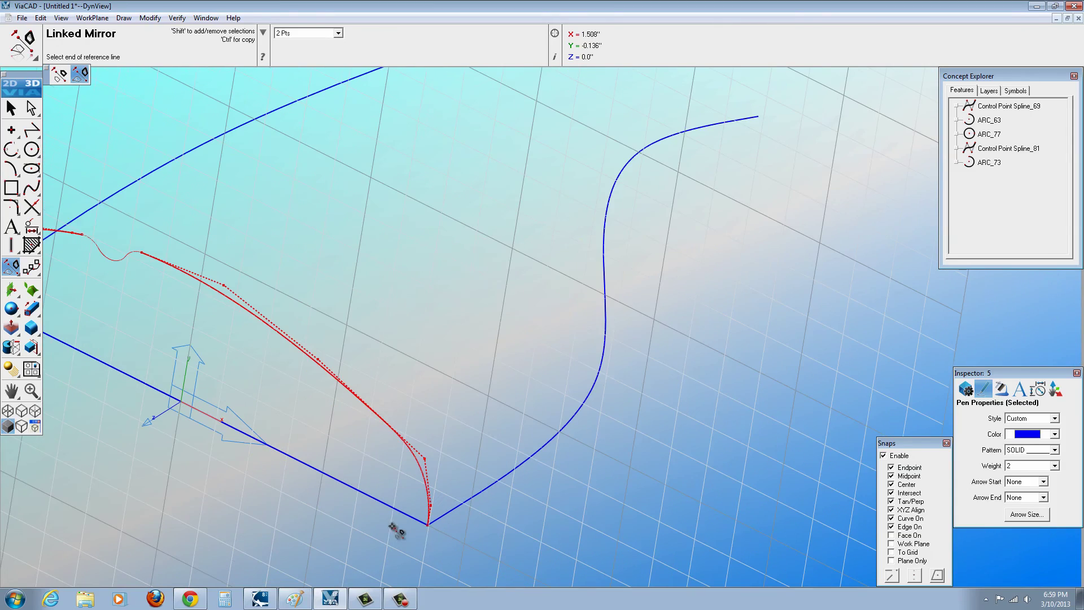
{"action": "left_click", "coordinate": [428, 527]}
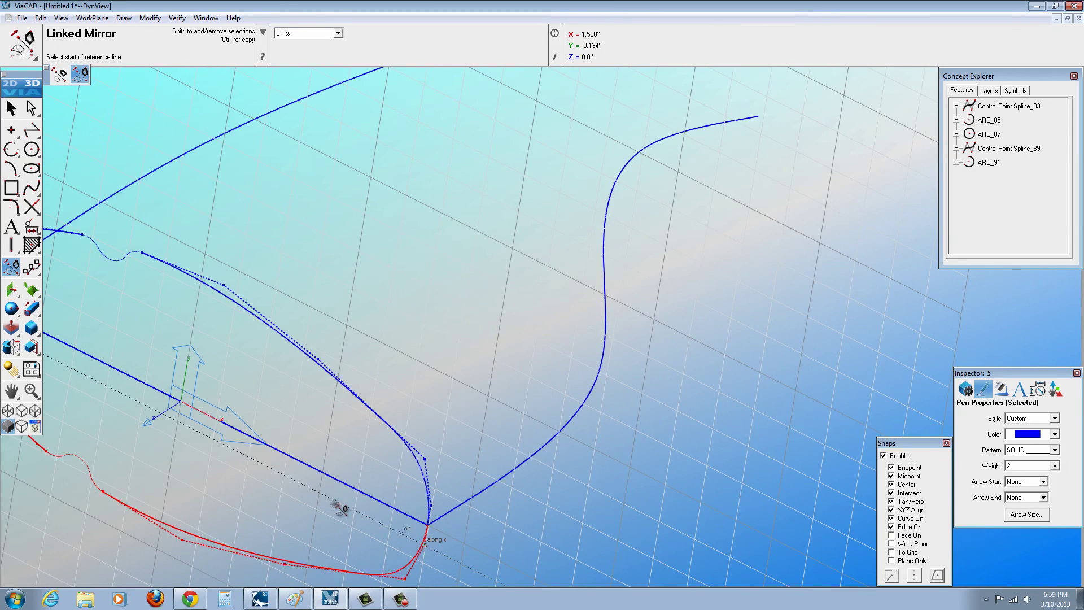
{"action": "middle_click_drag", "start_coordinate": [338, 503], "coordinate": [125, 373]}
Hide the straight base line that crosses the middle of the closed profile.
{"action": "left_click", "coordinate": [9, 109]}
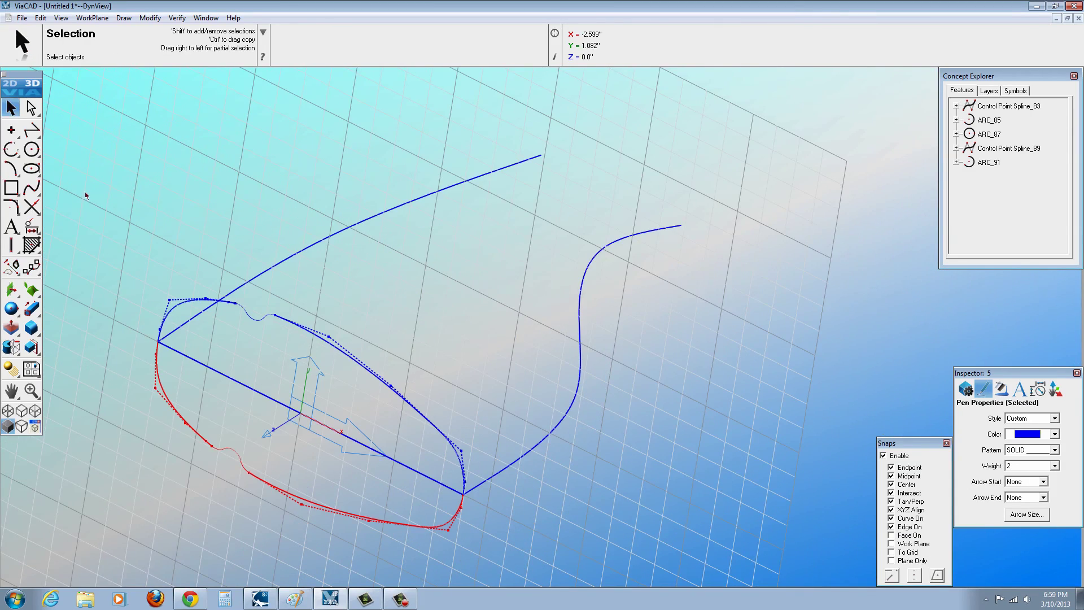
{"action": "left_click", "coordinate": [240, 387]}
{"action": "right_click", "coordinate": [240, 385]}
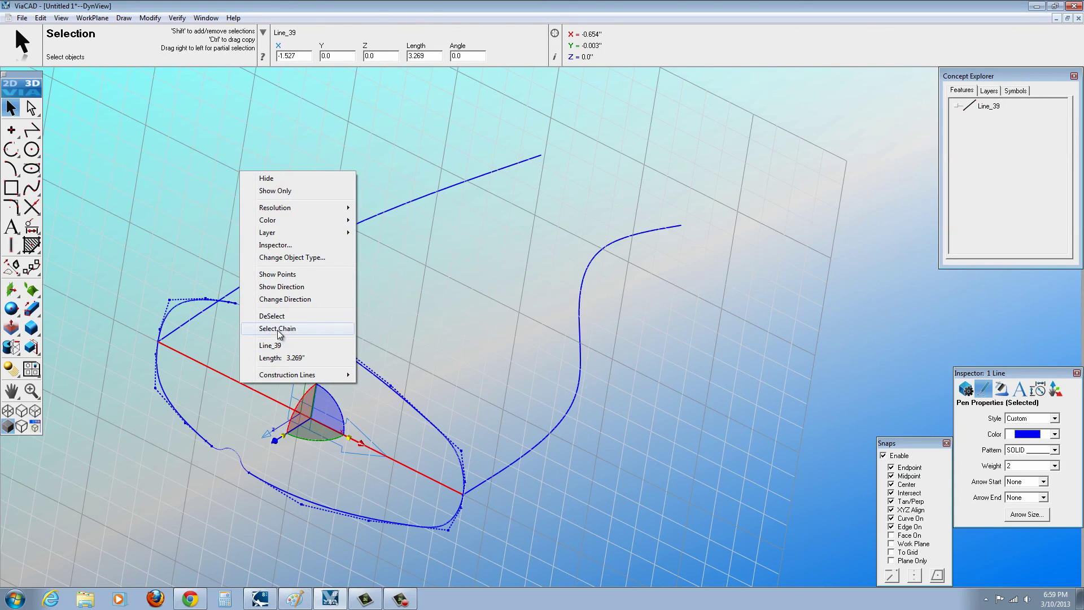
{"action": "left_click", "coordinate": [277, 180]}
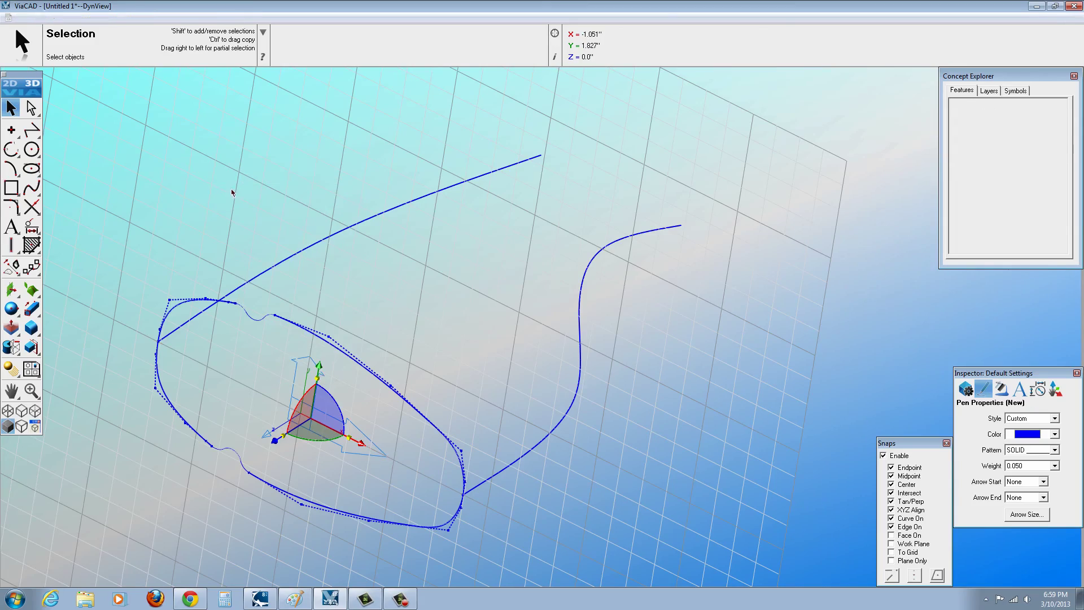
Create a Two Rail Sweep Solid from the full notched profile, using the two side splines as rails, and deselect it.
{"action": "mouse_move", "coordinate": [235, 282]}
{"action": "middle_mouse_down"}
{"action": "mouse_move", "coordinate": [239, 305]}
{"action": "mouse_move", "coordinate": [234, 288]}
{"action": "middle_mouse_up"}
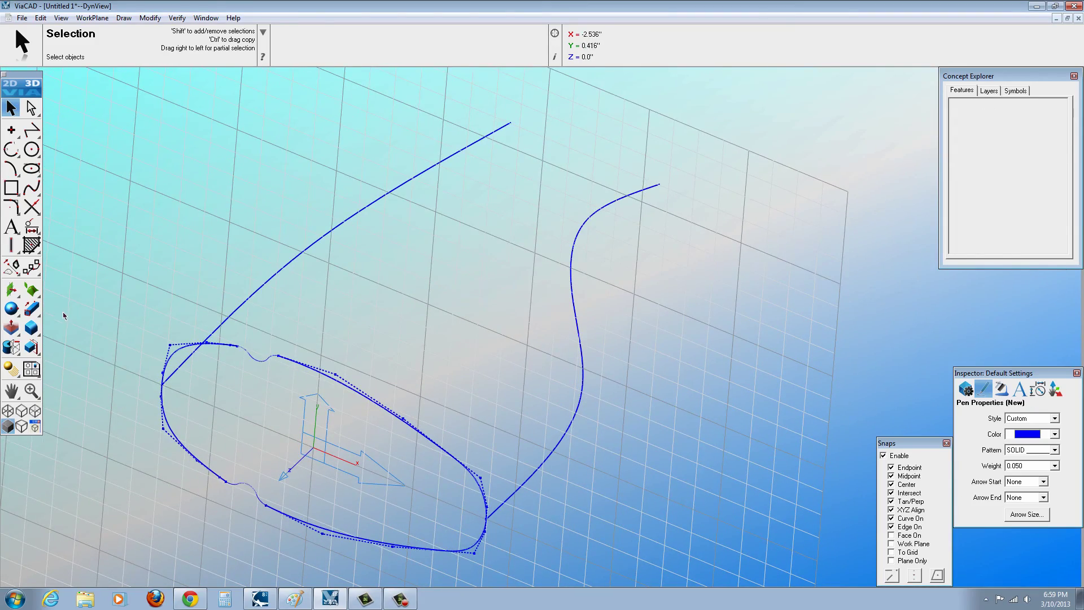
{"action": "left_click_drag", "start_coordinate": [32, 316], "coordinate": [107, 313]}
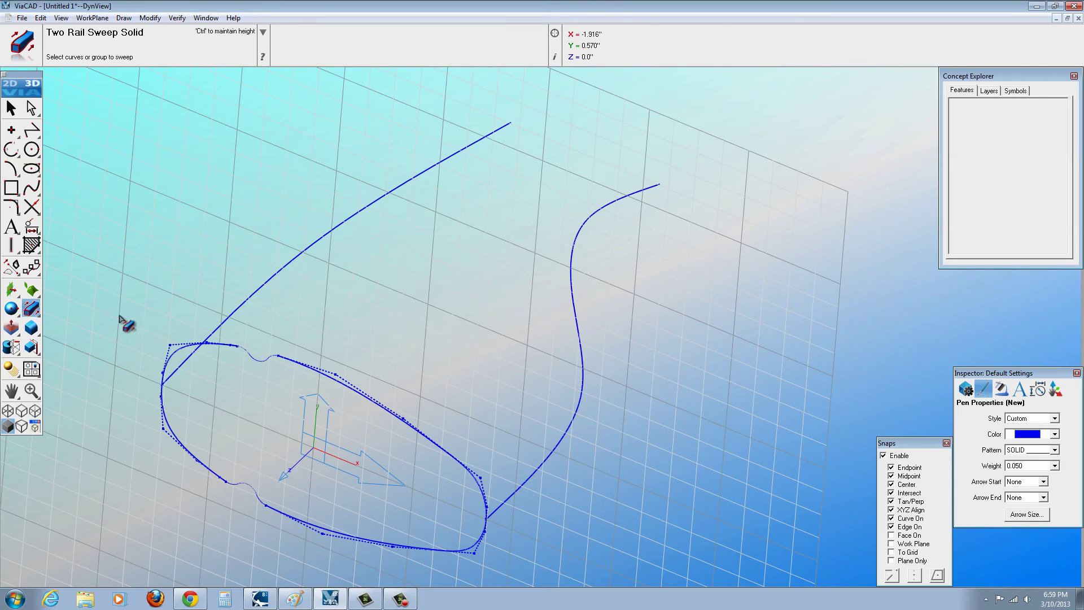
{"action": "left_click_drag", "start_coordinate": [119, 309], "coordinate": [500, 573]}
{"action": "left_click", "coordinate": [244, 300]}
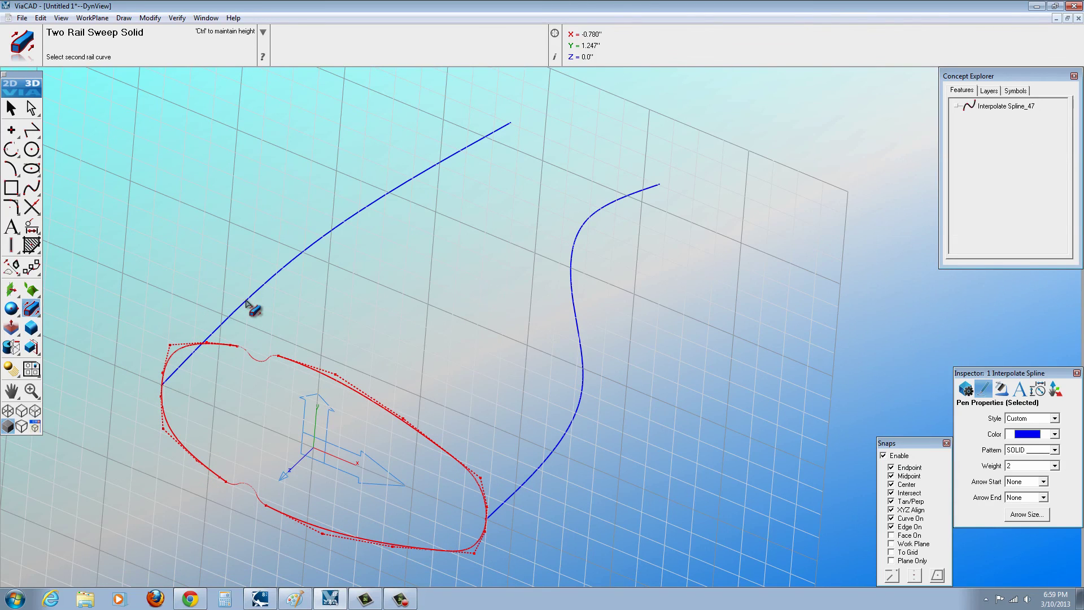
{"action": "left_click", "coordinate": [543, 465]}
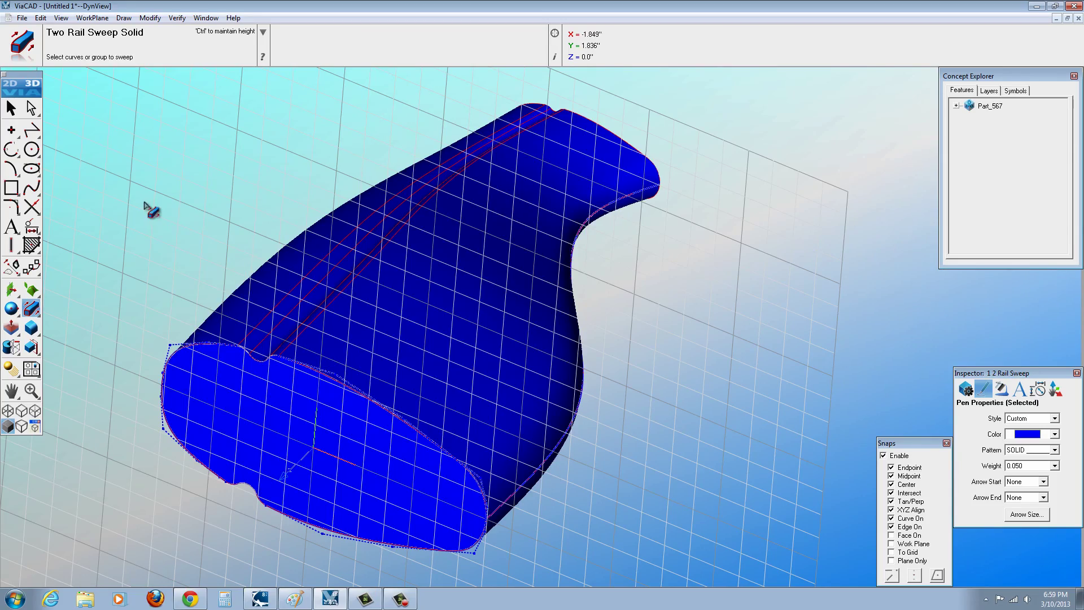
{"action": "left_click", "coordinate": [10, 109]}
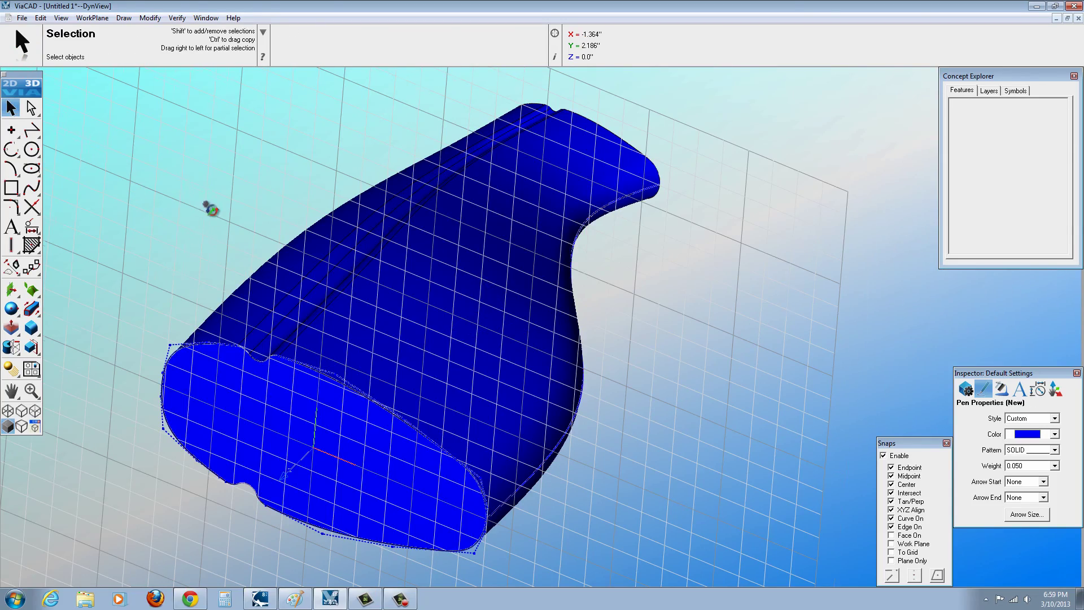
Turn off the work plane grid for an unobstructed look at the underside of the bottle.
{"action": "middle_click_drag", "start_coordinate": [211, 209], "coordinate": [668, 316]}
{"action": "scroll", "coordinate": [451, 362], "scroll_direction": "up", "scroll_amount": 5}
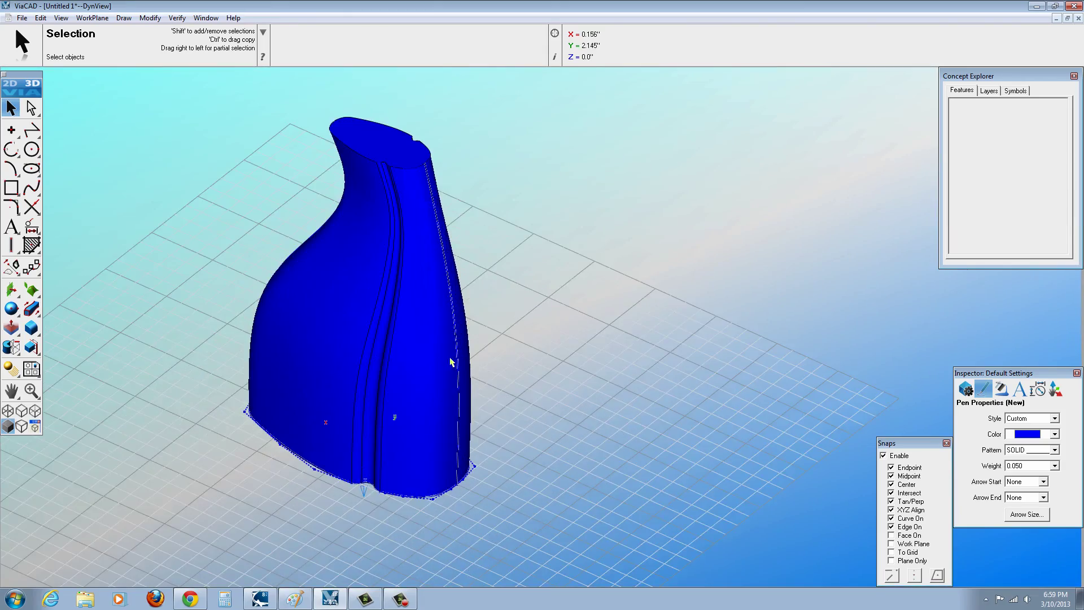
{"action": "middle_click_drag", "start_coordinate": [452, 362], "coordinate": [408, 171]}
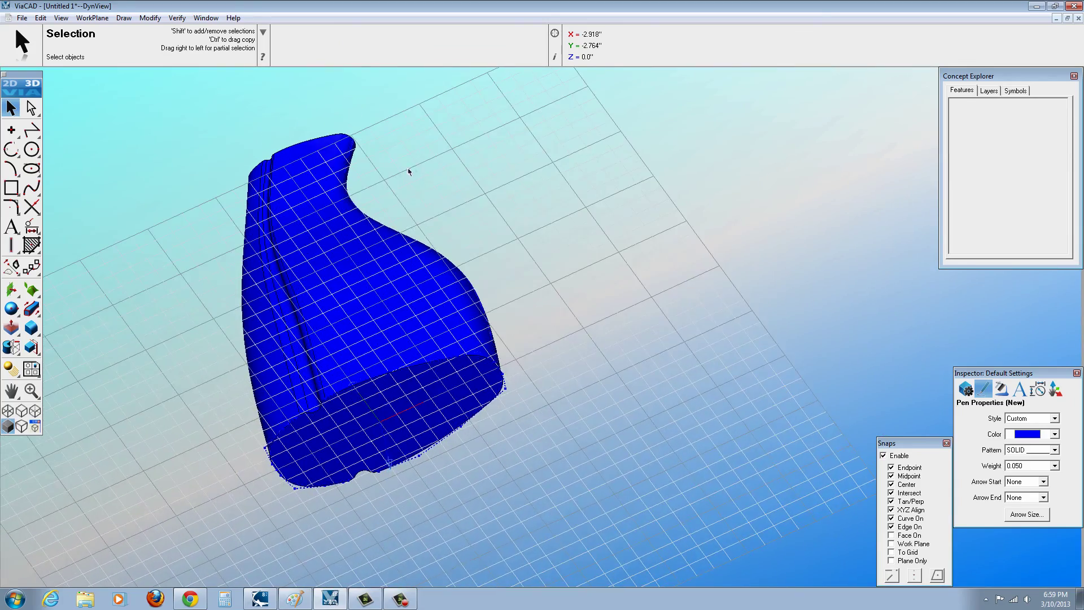
{"action": "scroll", "coordinate": [409, 172], "scroll_direction": "up", "scroll_amount": 2}
{"action": "left_click", "coordinate": [92, 17]}
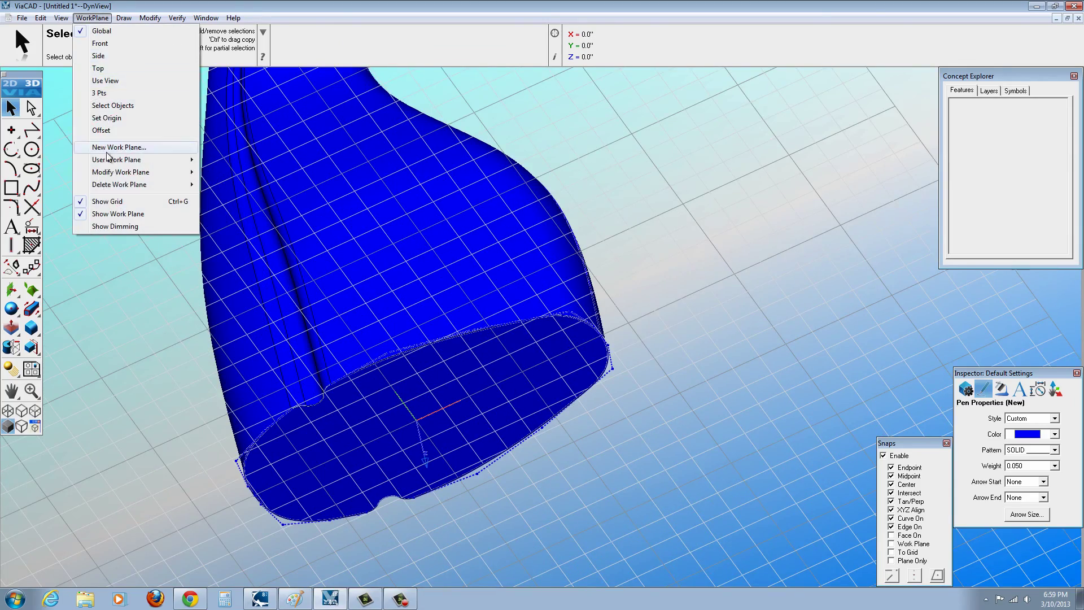
{"action": "left_click", "coordinate": [81, 203]}
Round the perimeter edge of the bottle's base with a radial Constant Blend of 0.1" radius.
{"action": "middle_click_drag", "start_coordinate": [193, 317], "coordinate": [407, 296]}
{"action": "scroll", "coordinate": [354, 286], "scroll_direction": "up", "scroll_amount": 1}
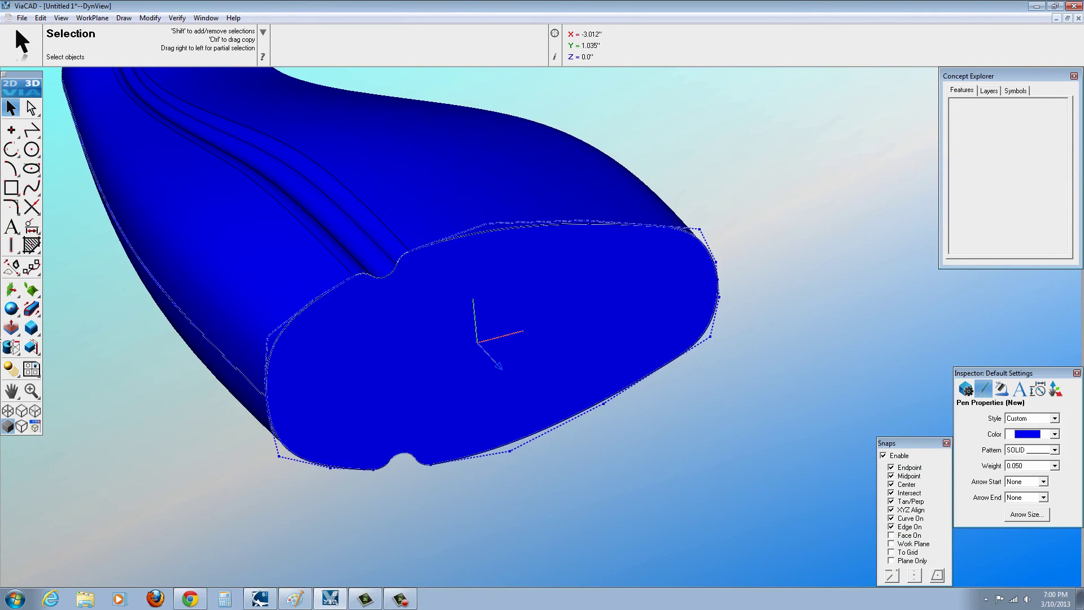
{"action": "left_click", "coordinate": [31, 328]}
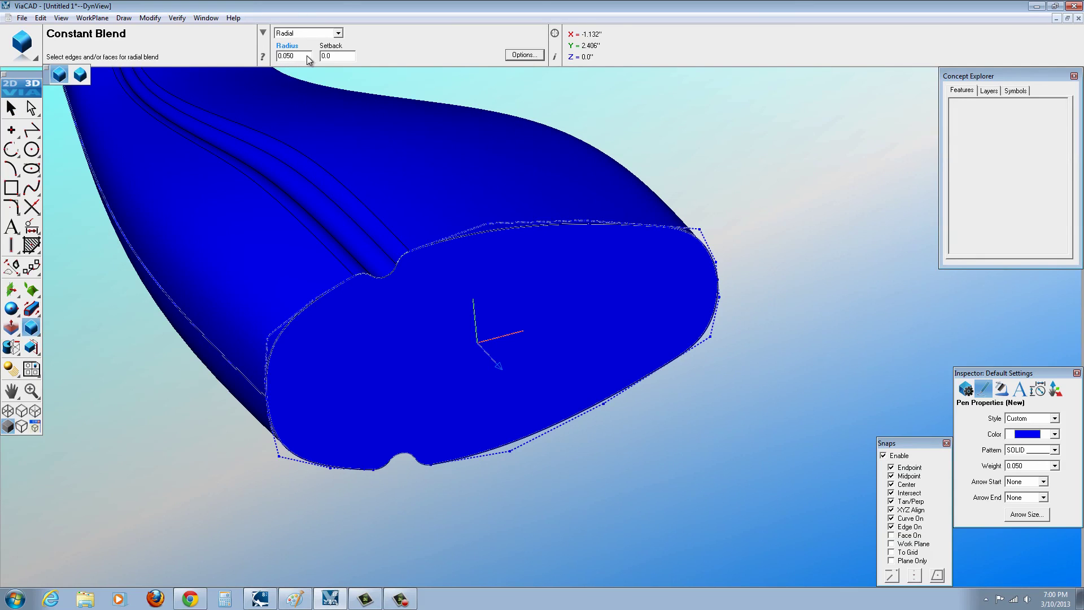
{"action": "type", "text": ".1"}
{"action": "key", "text": "Return"}
{"action": "left_click", "coordinate": [287, 340]}
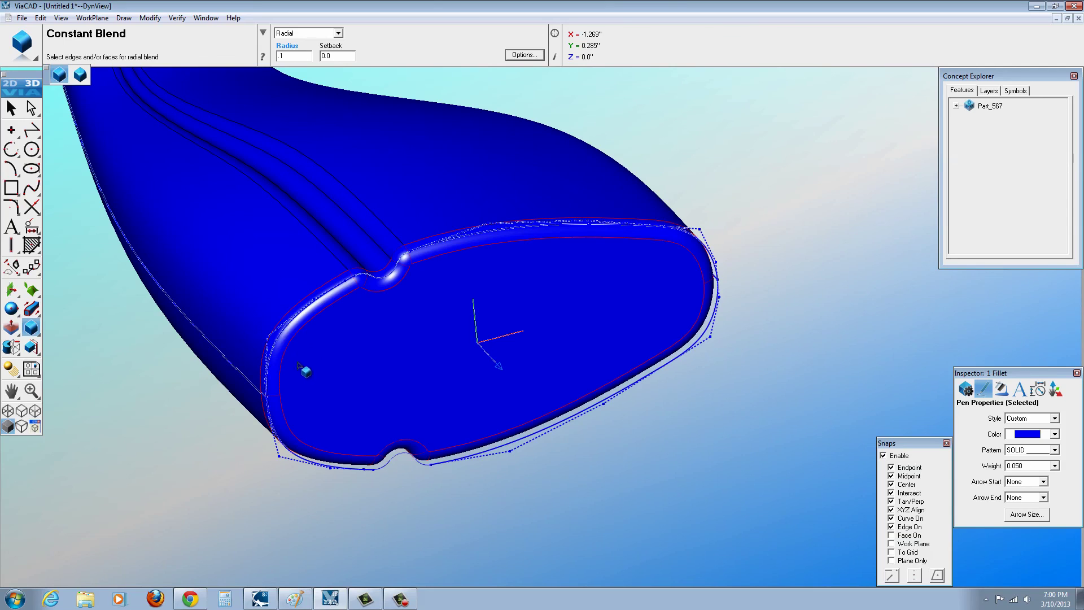
{"action": "left_click", "coordinate": [10, 107]}
Turn the work plane grid back on and set the work plane to Front.
{"action": "scroll", "coordinate": [197, 242], "scroll_direction": "down", "scroll_amount": 2}
{"action": "middle_click_drag", "start_coordinate": [197, 242], "coordinate": [106, 212]}
{"action": "scroll", "coordinate": [185, 179], "scroll_direction": "up", "scroll_amount": 3}
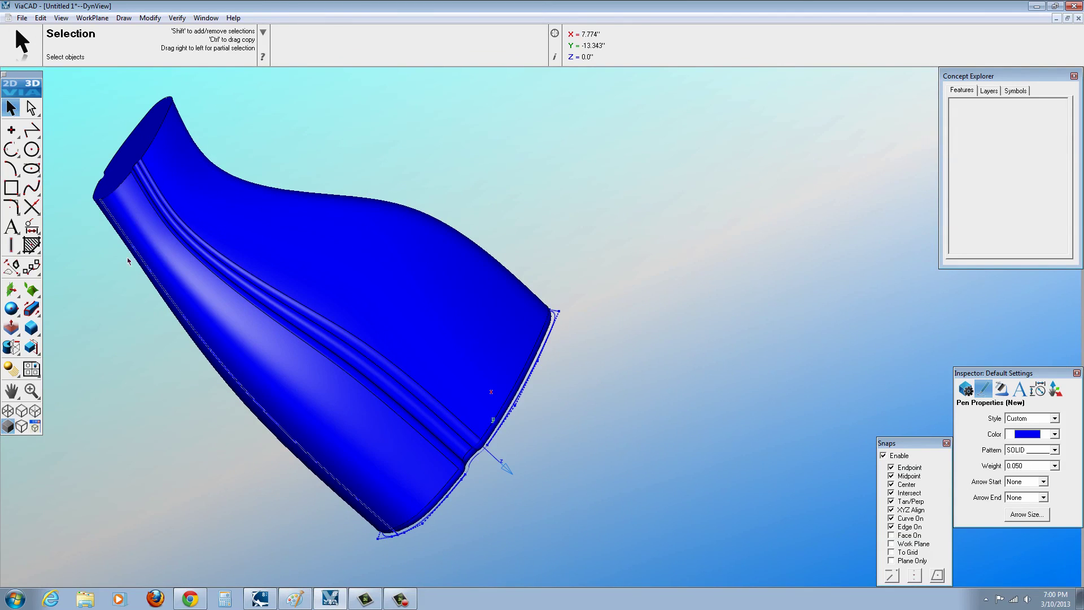
{"action": "left_click", "coordinate": [81, 19]}
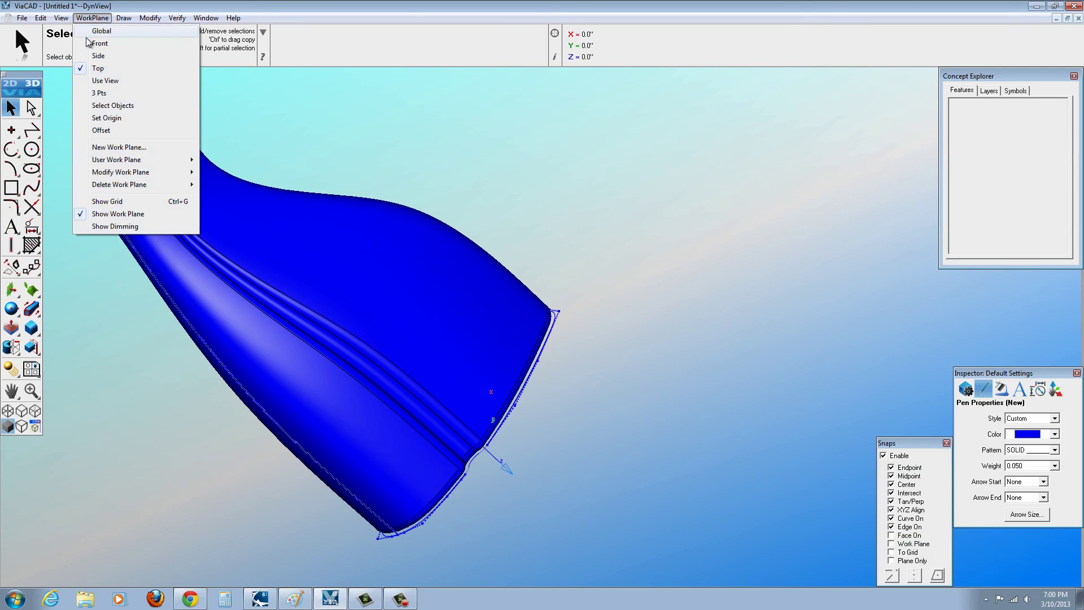
{"action": "left_click", "coordinate": [107, 201]}
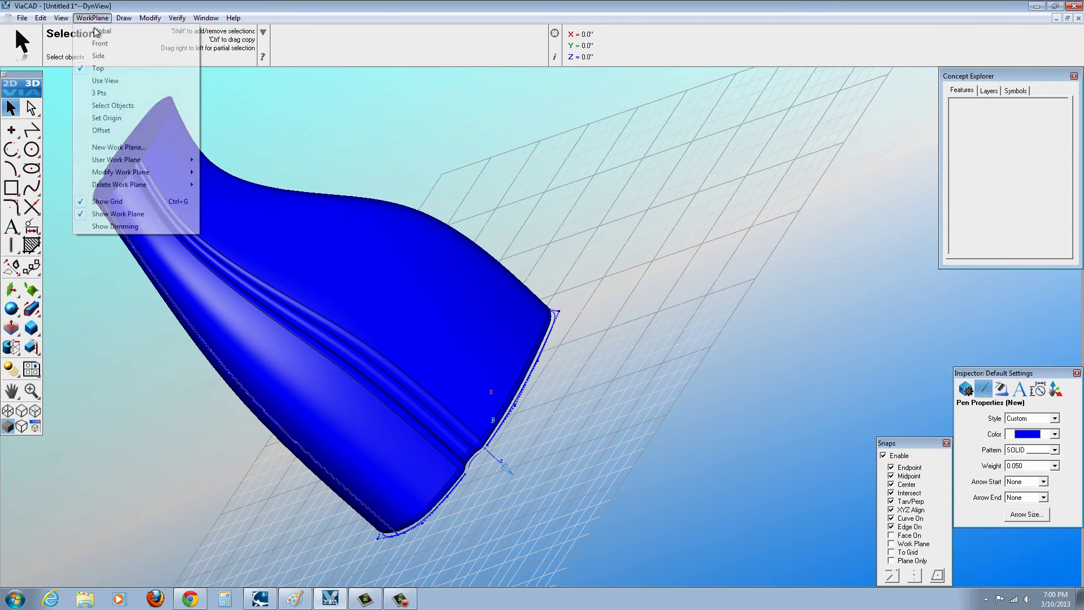
{"action": "left_click", "coordinate": [100, 43]}
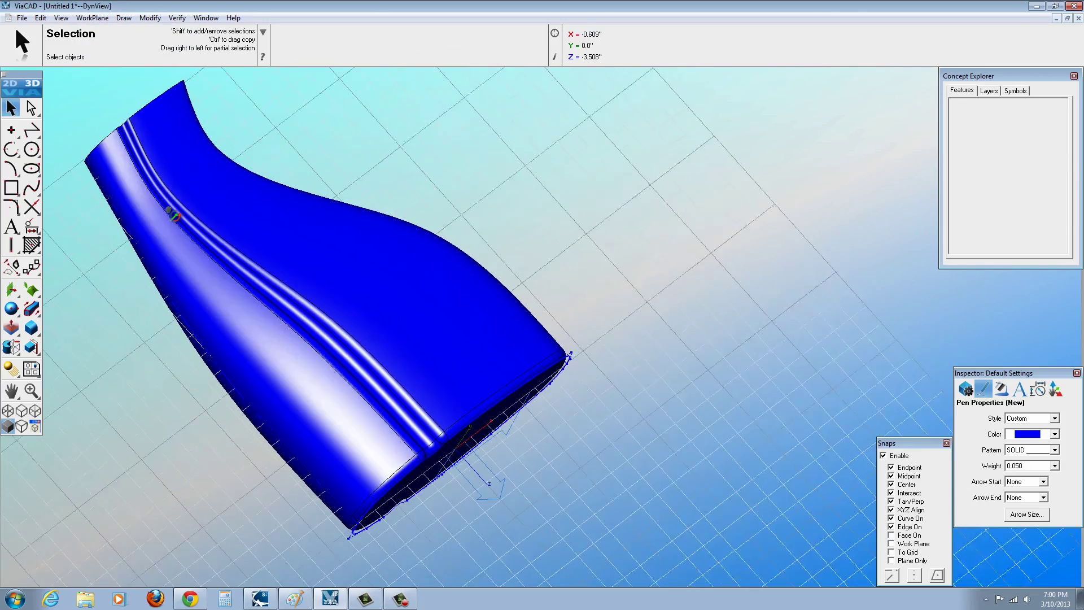
Switch to the Front view and focus on the narrow neck end of the bottle.
{"action": "left_click", "coordinate": [61, 18]}
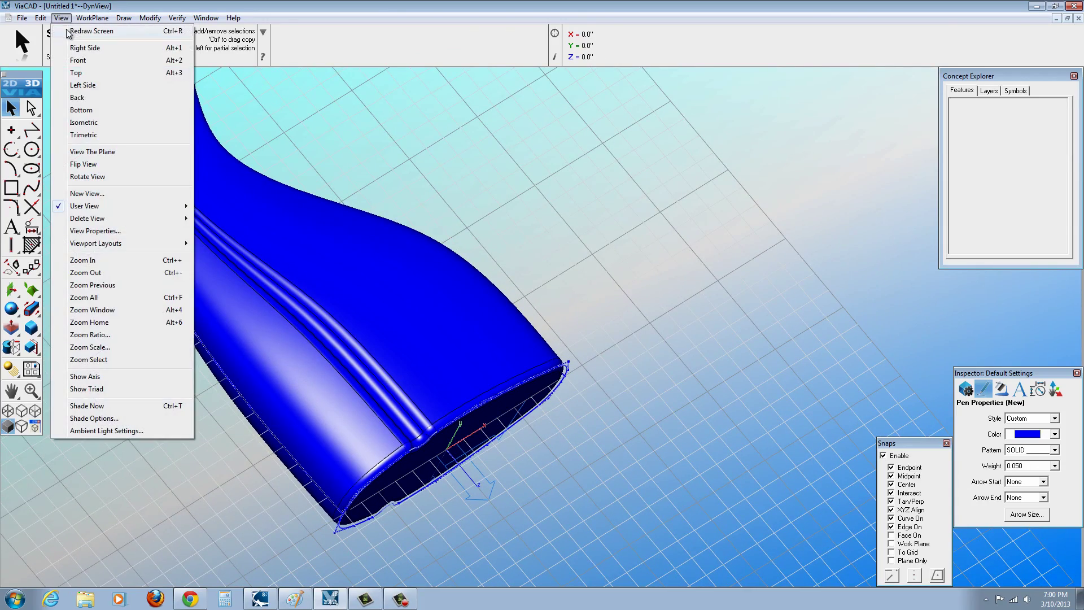
{"action": "left_click", "coordinate": [74, 61]}
{"action": "scroll", "coordinate": [539, 527], "scroll_direction": "up", "scroll_amount": 3}
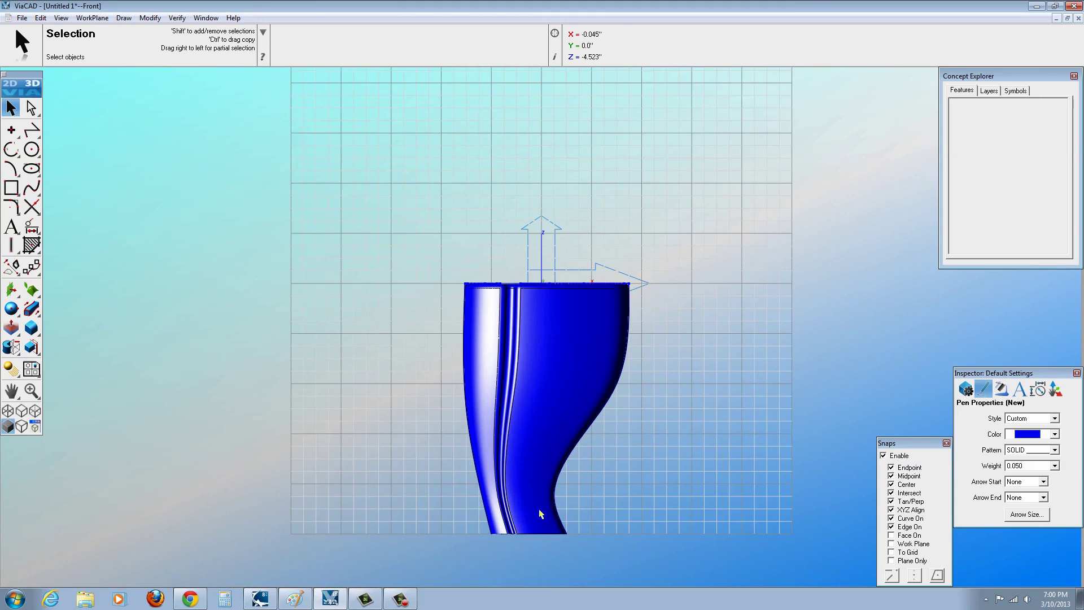
{"action": "scroll", "coordinate": [519, 488], "scroll_direction": "up", "scroll_amount": 1}
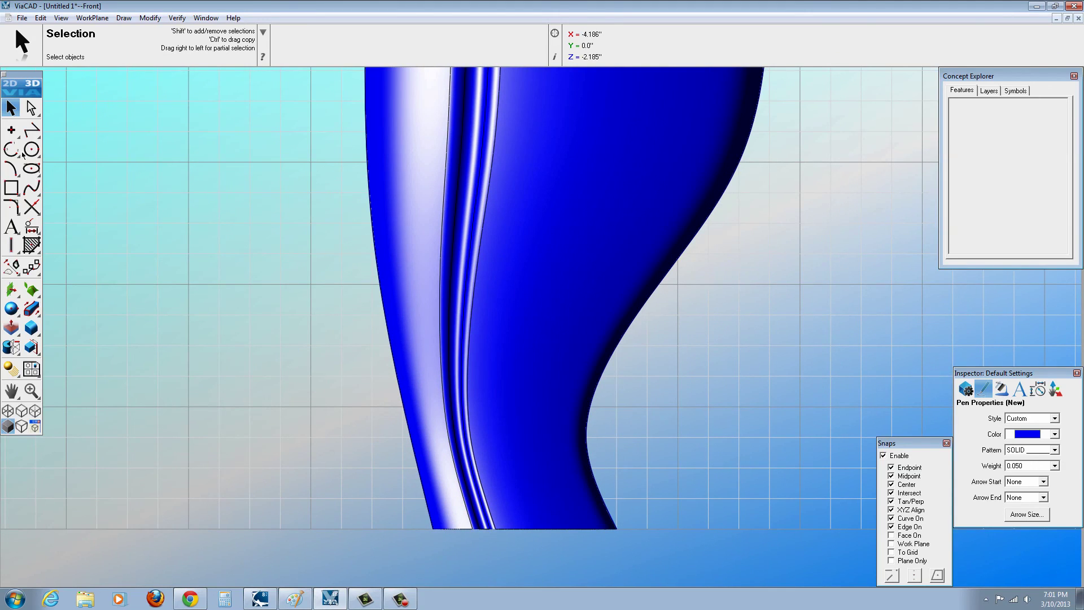
Sketch a start-end-point arc of about 3.4" radius crossing the neck end and extending slightly beyond both sides of the bottle.
{"action": "left_click", "coordinate": [12, 150]}
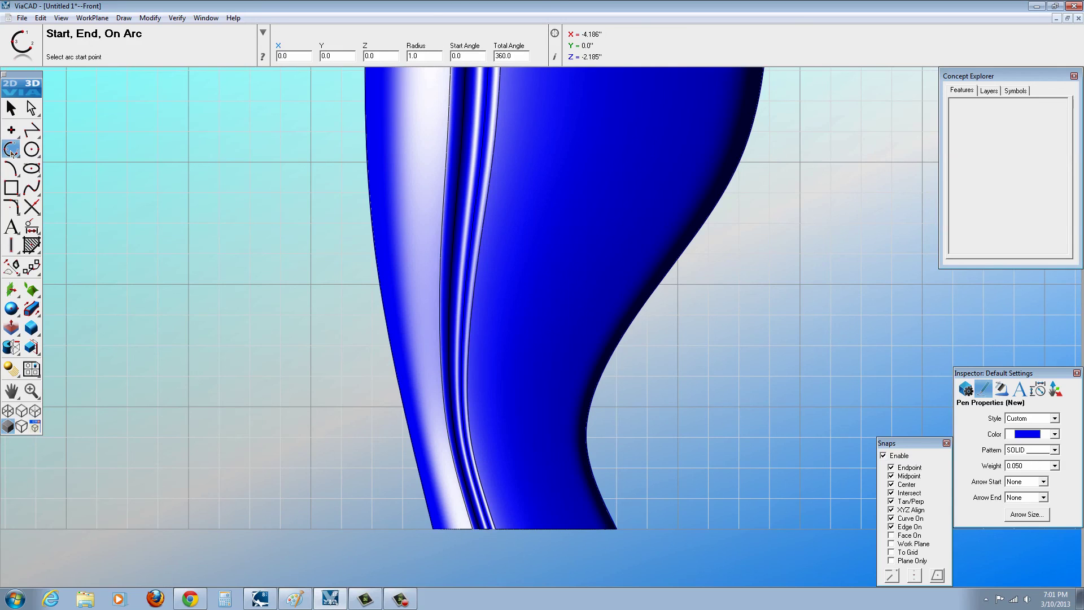
{"action": "left_click", "coordinate": [394, 432]}
{"action": "left_click", "coordinate": [633, 525]}
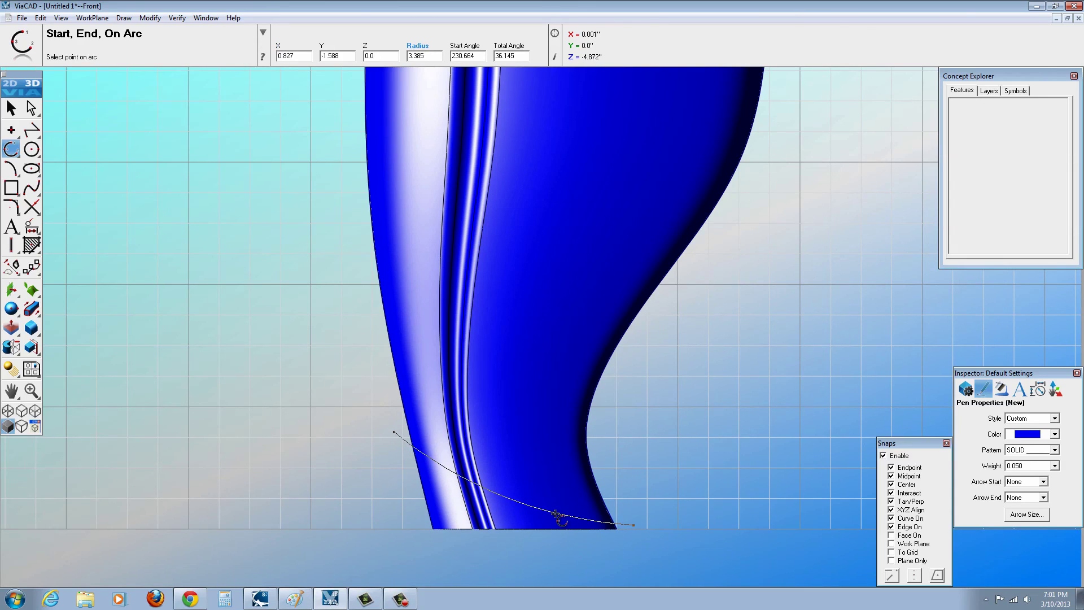
{"action": "left_click", "coordinate": [556, 514]}
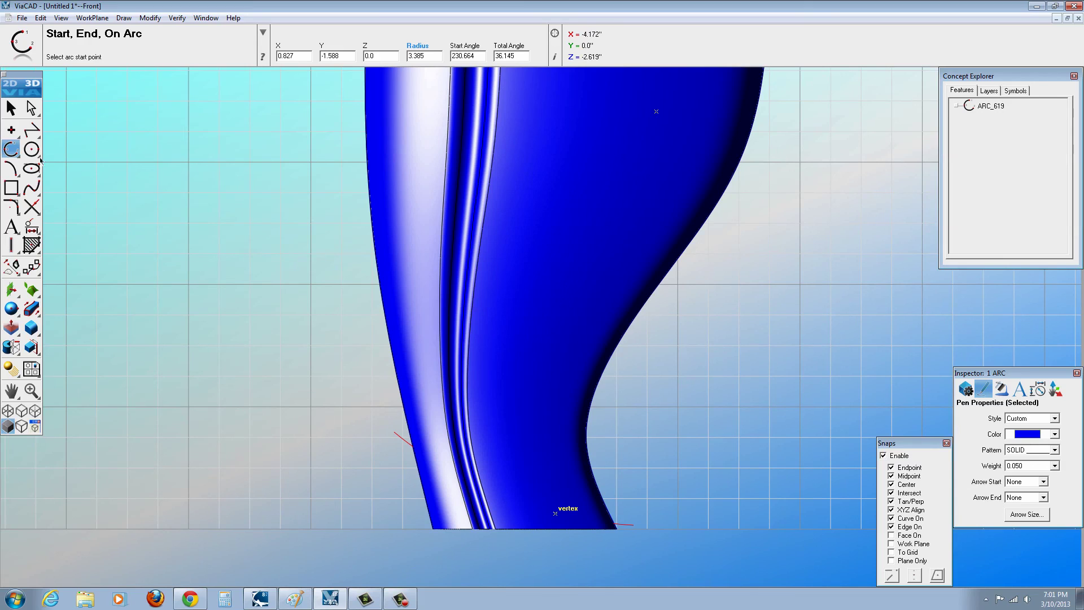
Close the arc into a profile with two vertical lines and a horizontal line about 1.96" long beyond the neck end.
{"action": "key", "text": "space"}
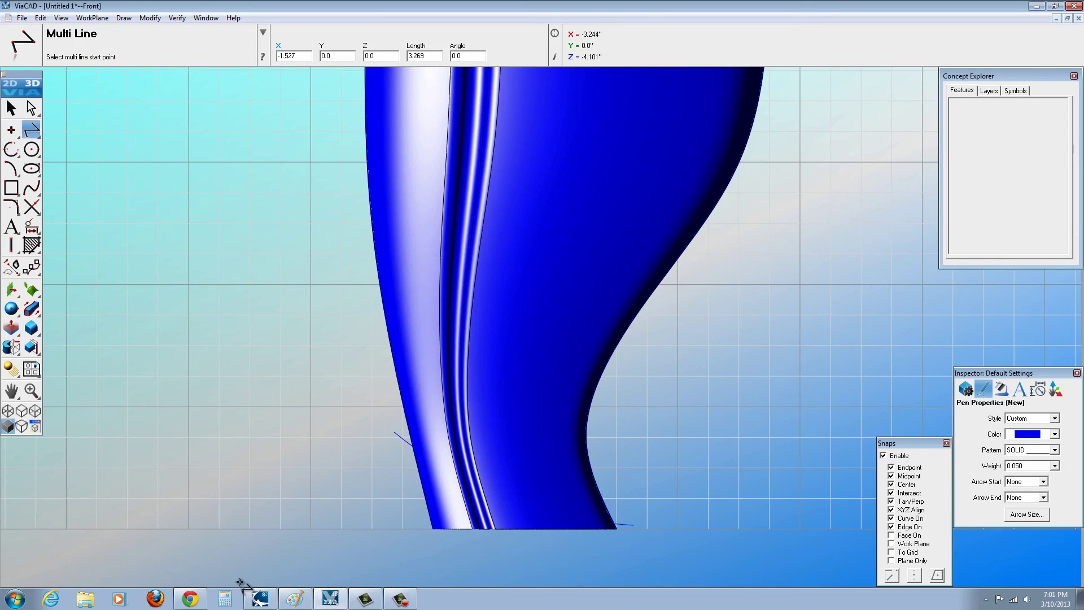
{"action": "left_click", "coordinate": [394, 432]}
{"action": "left_click", "coordinate": [395, 567]}
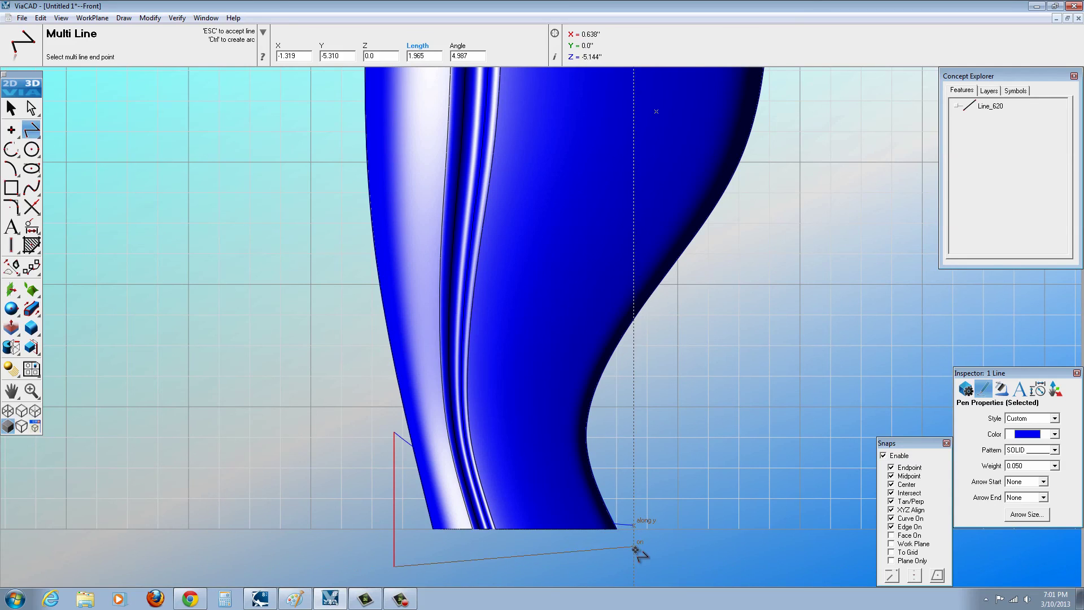
{"action": "left_click", "coordinate": [633, 567]}
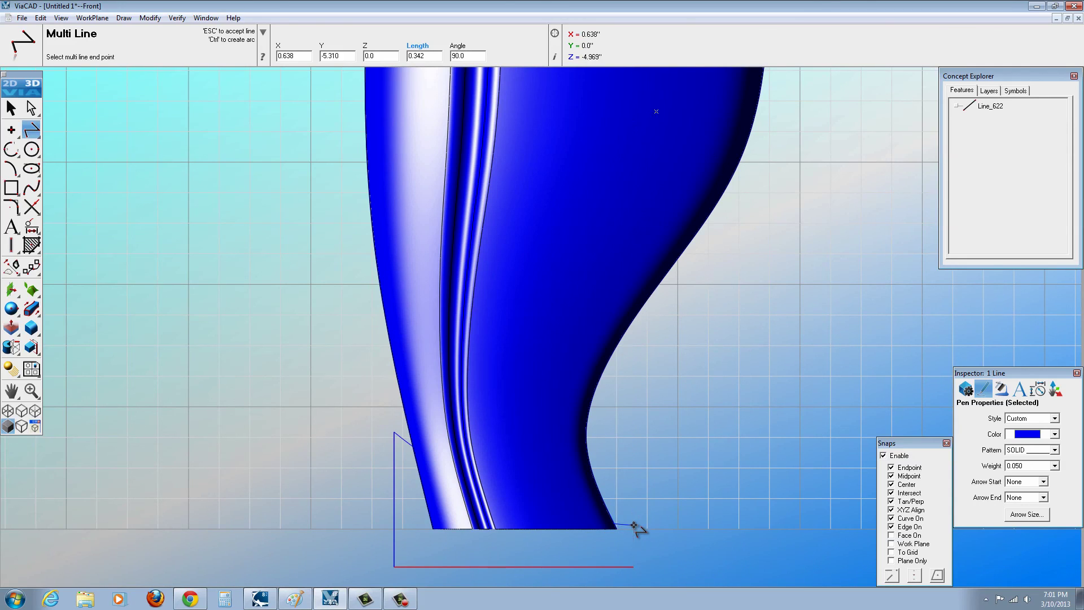
{"action": "left_click", "coordinate": [633, 526]}
{"action": "left_click", "coordinate": [10, 108]}
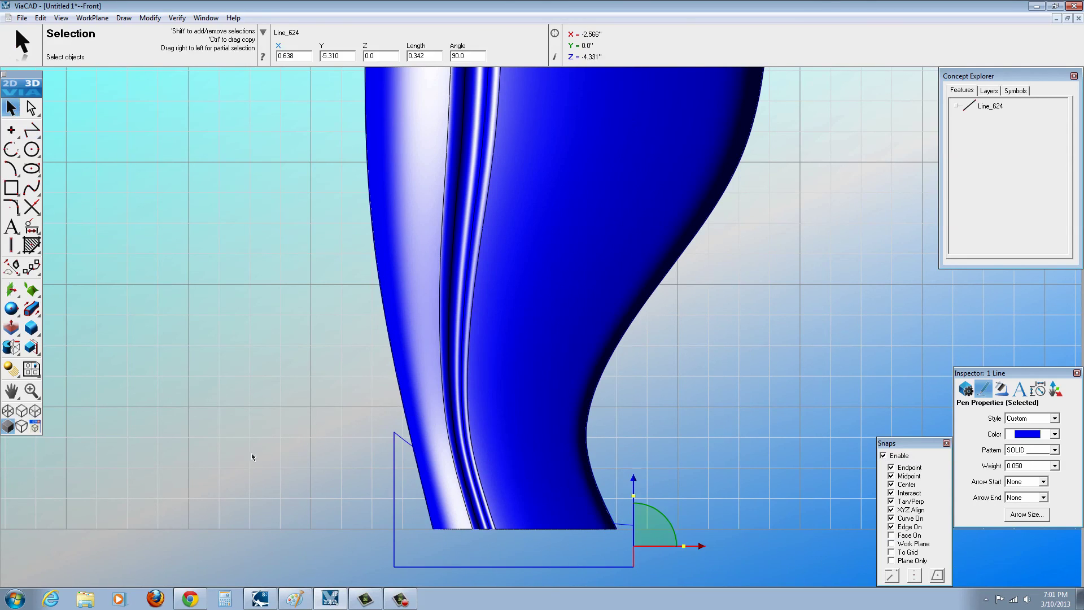
Draw a separate straight line about 2.05" long across the neck, slanting roughly parallel to the arc on its bottle-body side.
{"action": "middle_click_drag", "start_coordinate": [252, 456], "coordinate": [240, 336]}
{"action": "middle_click_drag", "start_coordinate": [526, 373], "coordinate": [542, 346]}
{"action": "scroll", "coordinate": [542, 346], "scroll_direction": "down", "scroll_amount": 2}
{"action": "scroll", "coordinate": [285, 310], "scroll_direction": "up", "scroll_amount": 2}
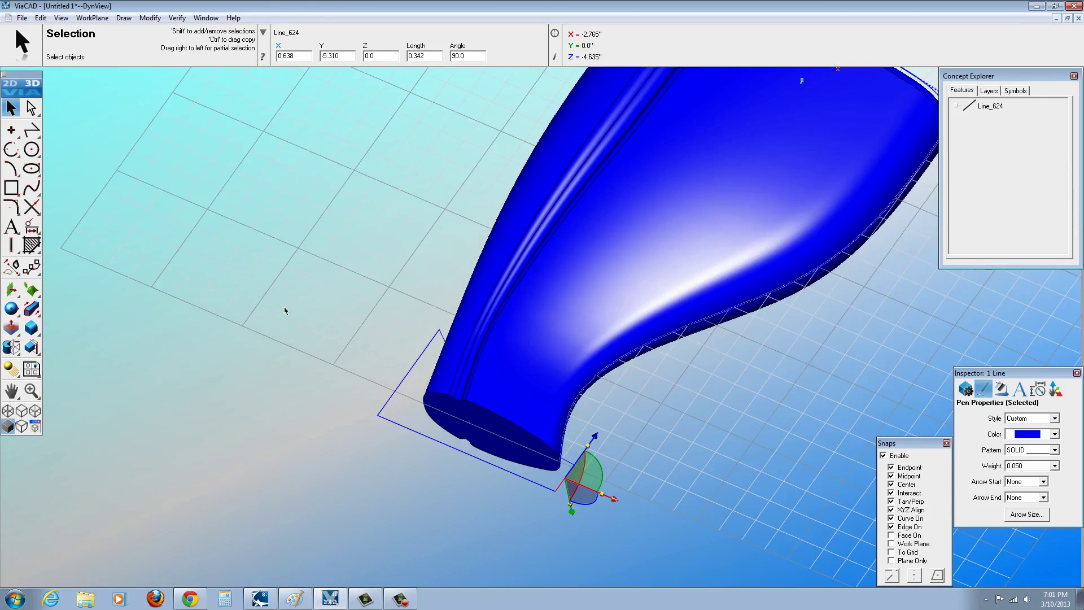
{"action": "left_click", "coordinate": [31, 130]}
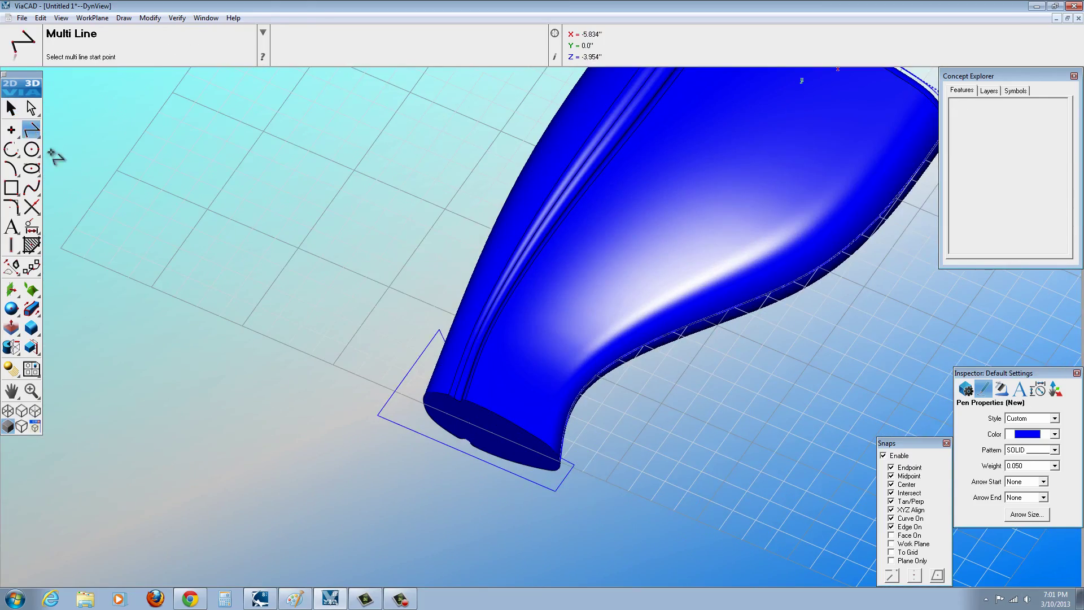
{"action": "left_click", "coordinate": [592, 413]}
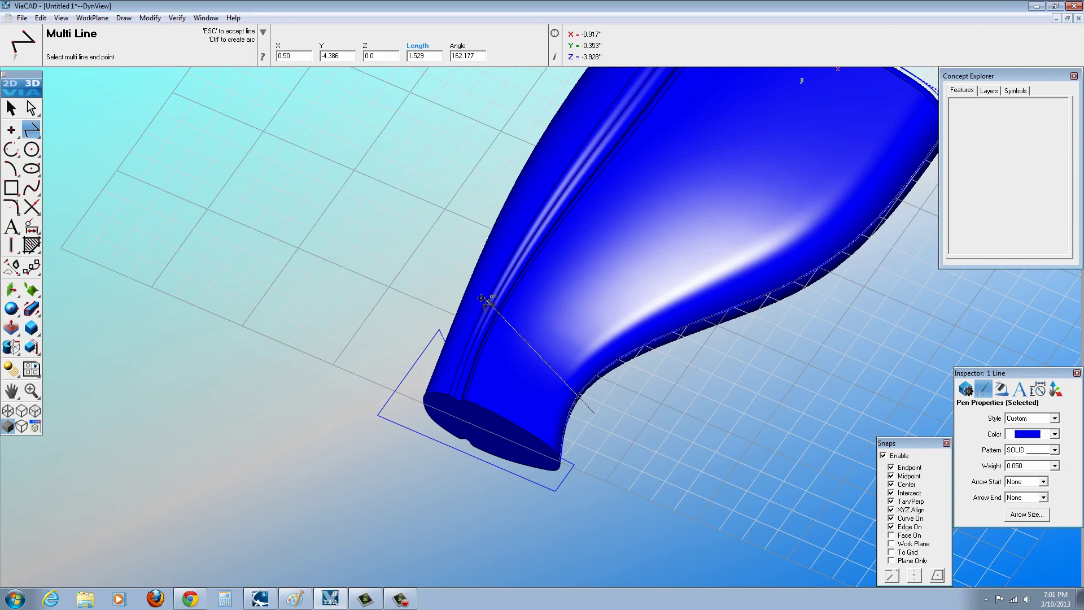
{"action": "left_click", "coordinate": [457, 288]}
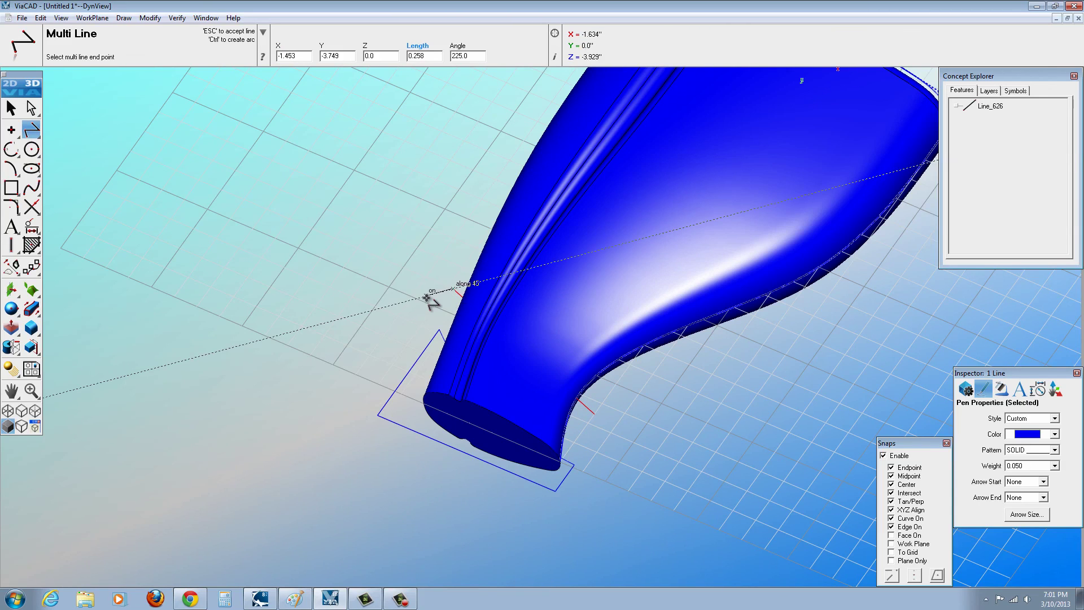
{"action": "key", "text": "Escape"}
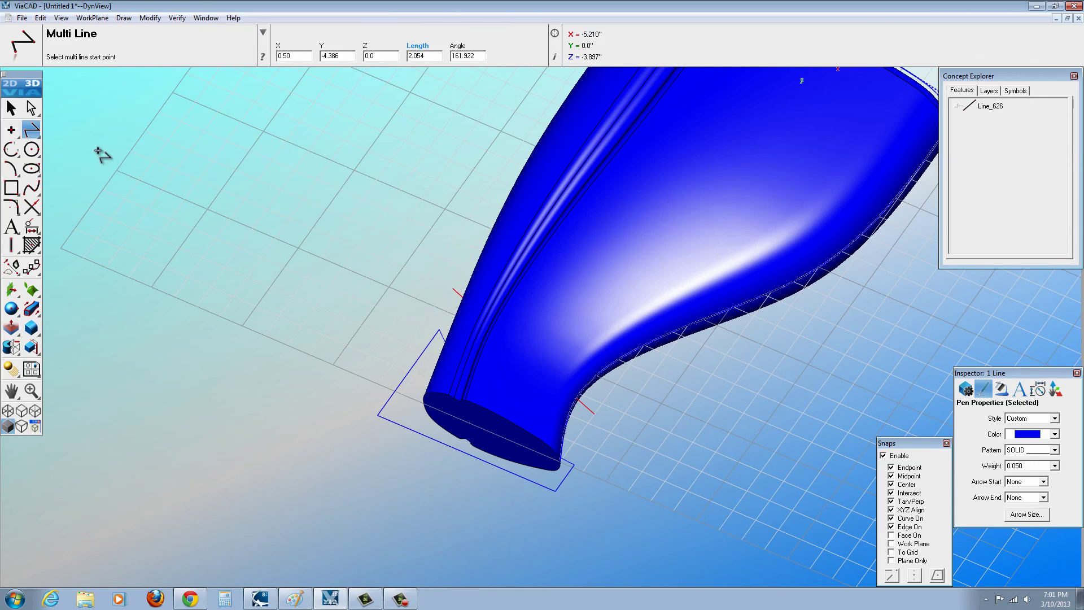
{"action": "key", "text": "Escape"}
Create a Lathe Solid by revolving the closed profile chain 45 degrees about the slanted line across the neck.
{"action": "left_click", "coordinate": [35, 311]}
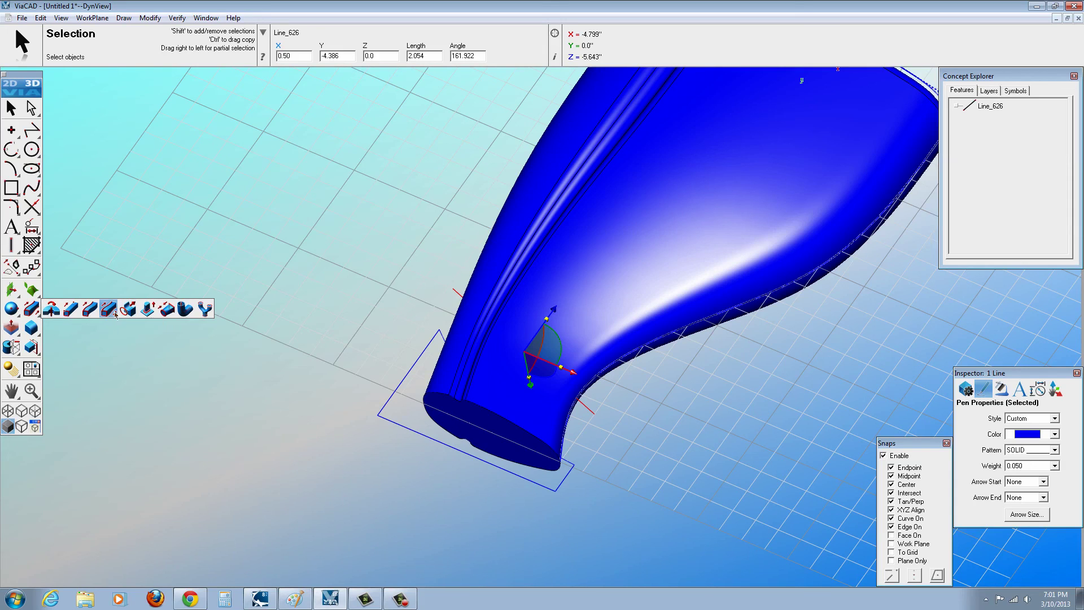
{"action": "left_click", "coordinate": [50, 311]}
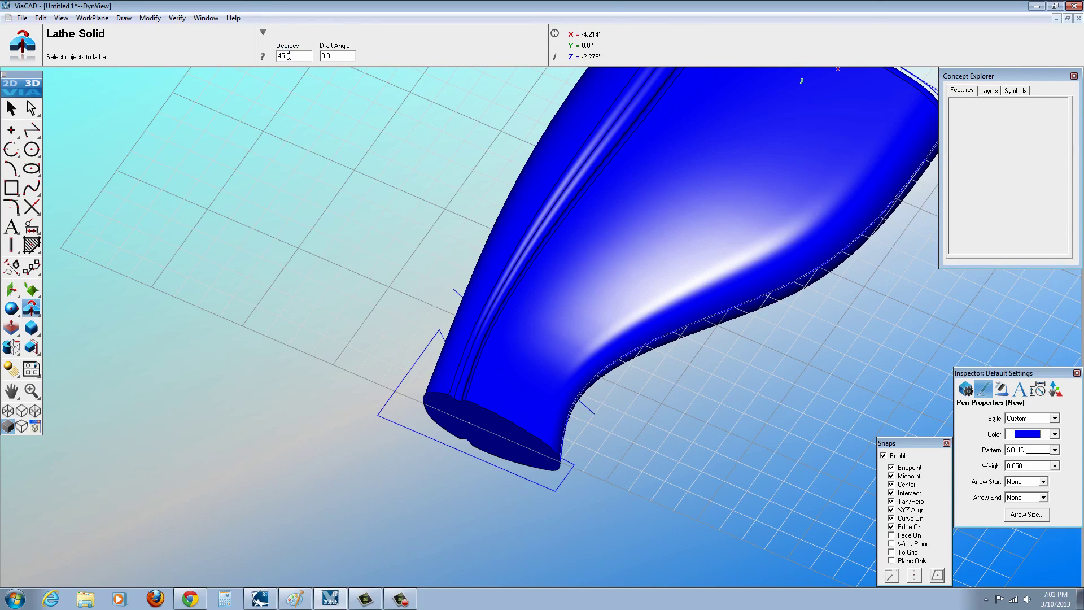
{"action": "right_click", "coordinate": [393, 428]}
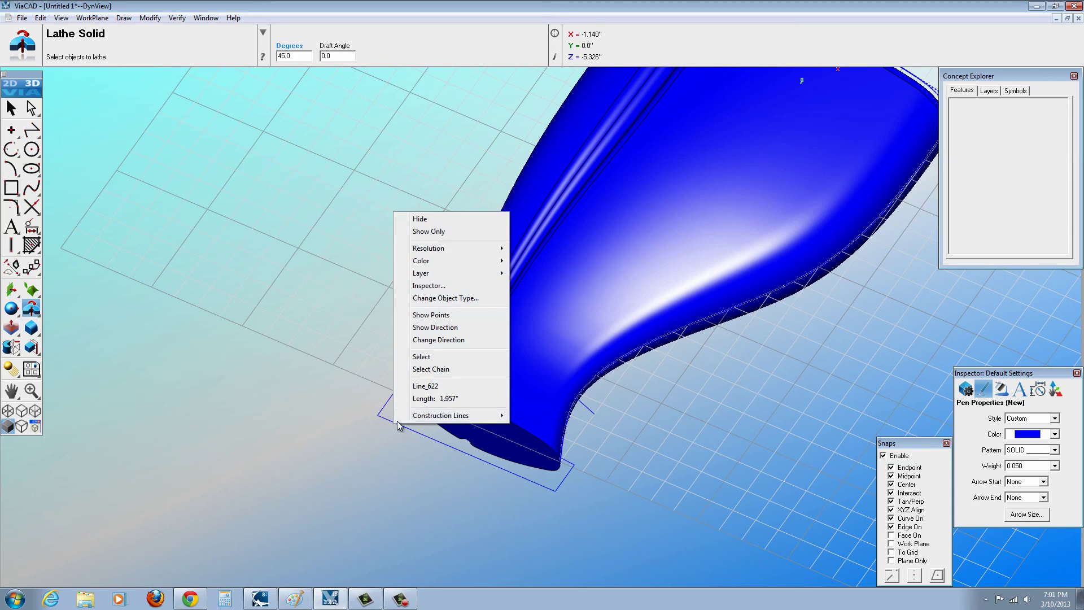
{"action": "left_click", "coordinate": [433, 370]}
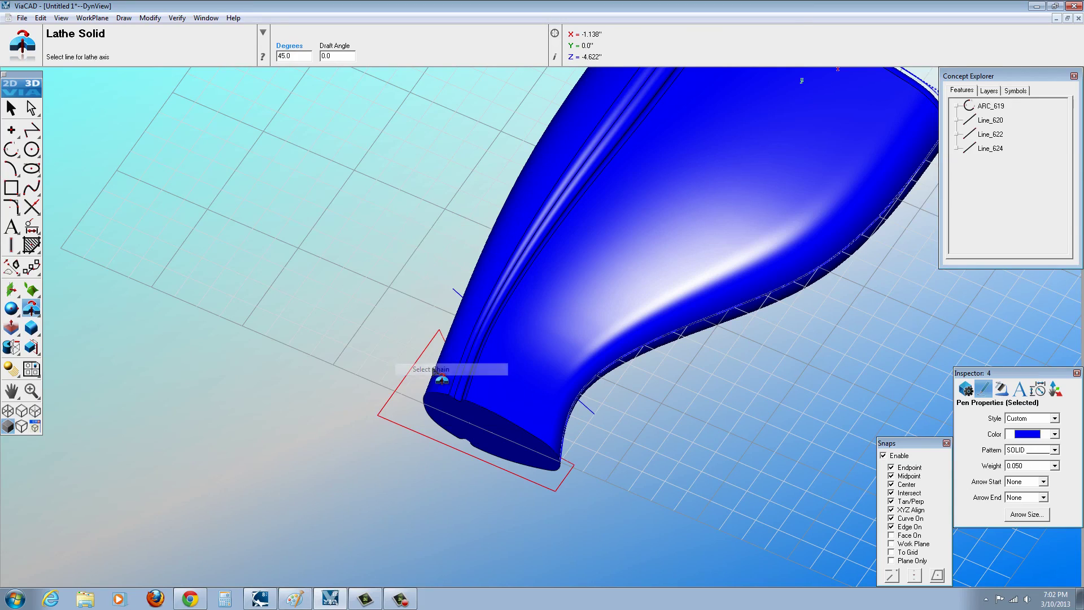
{"action": "left_click", "coordinate": [589, 412]}
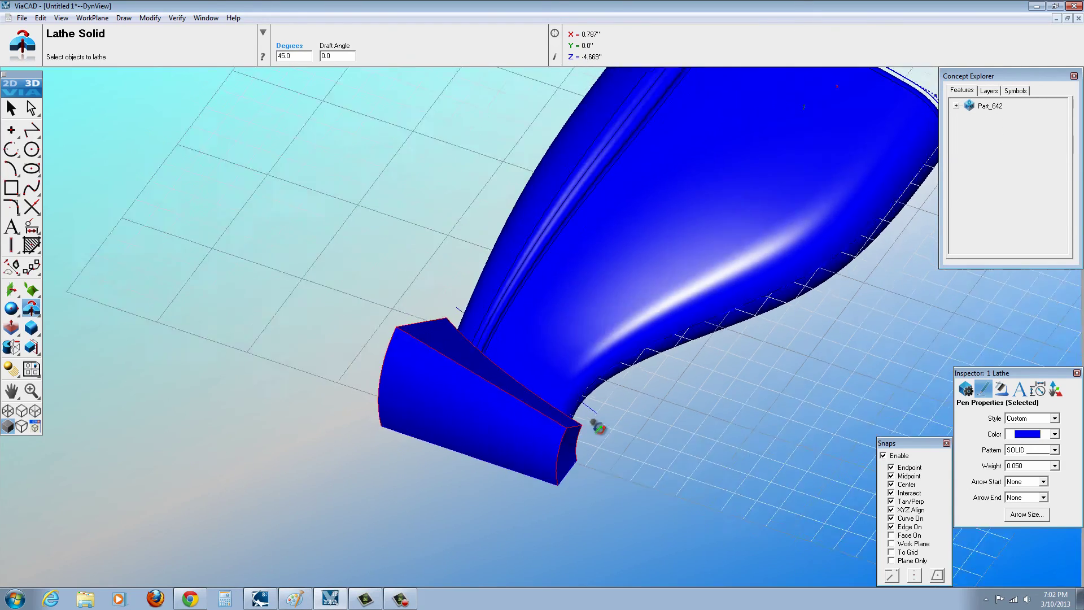
Try a two-point Linked Mirror of the lathed solid along the neck end edge on the Front work plane, and undo it.
{"action": "right_click_drag", "start_coordinate": [597, 428], "coordinate": [520, 238]}
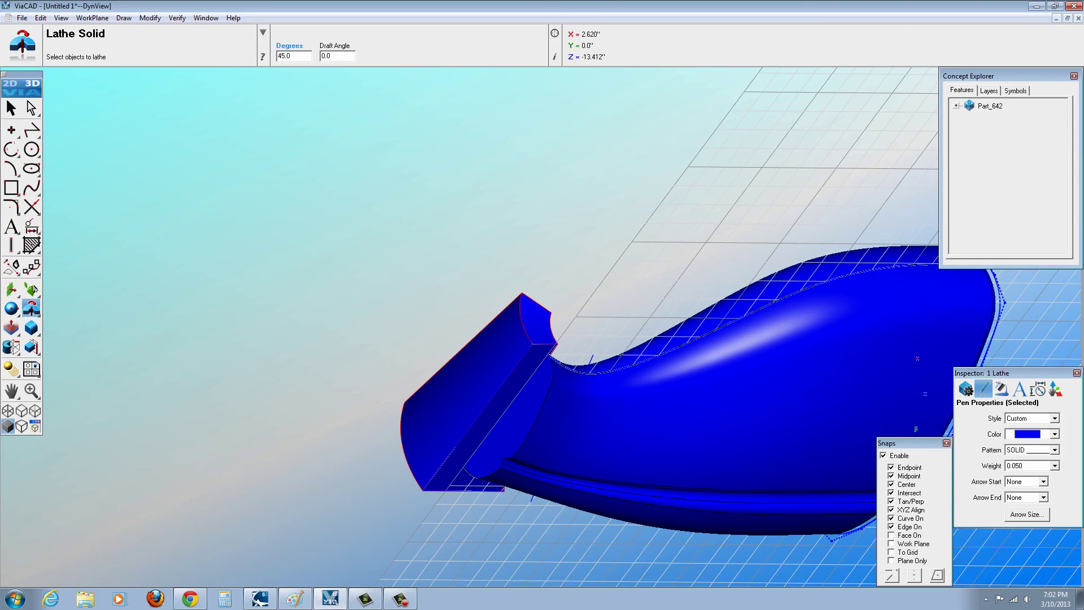
{"action": "left_click", "coordinate": [12, 266]}
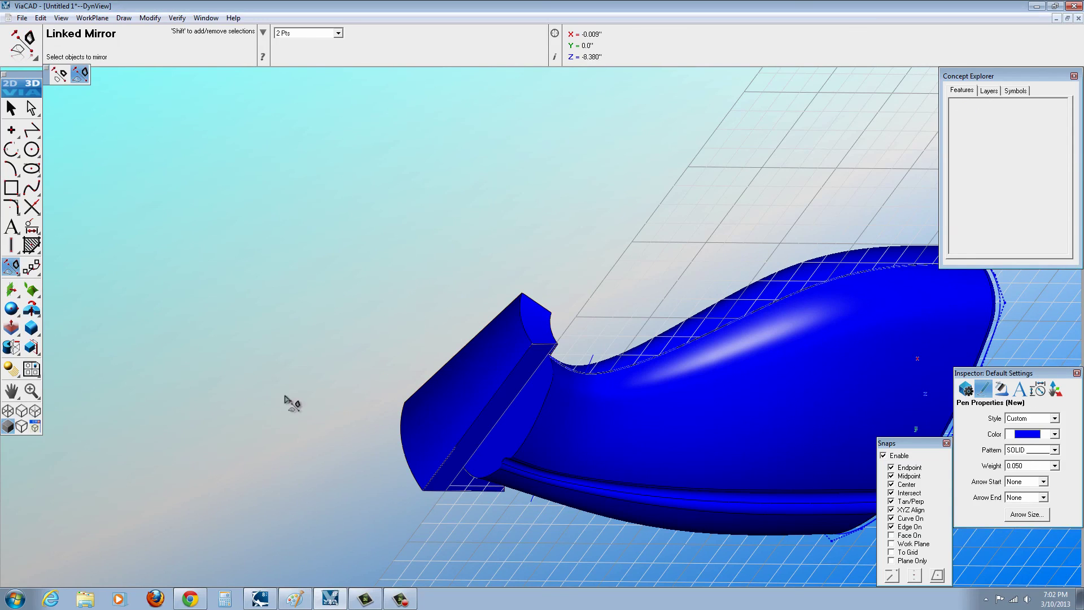
{"action": "left_click", "coordinate": [416, 416]}
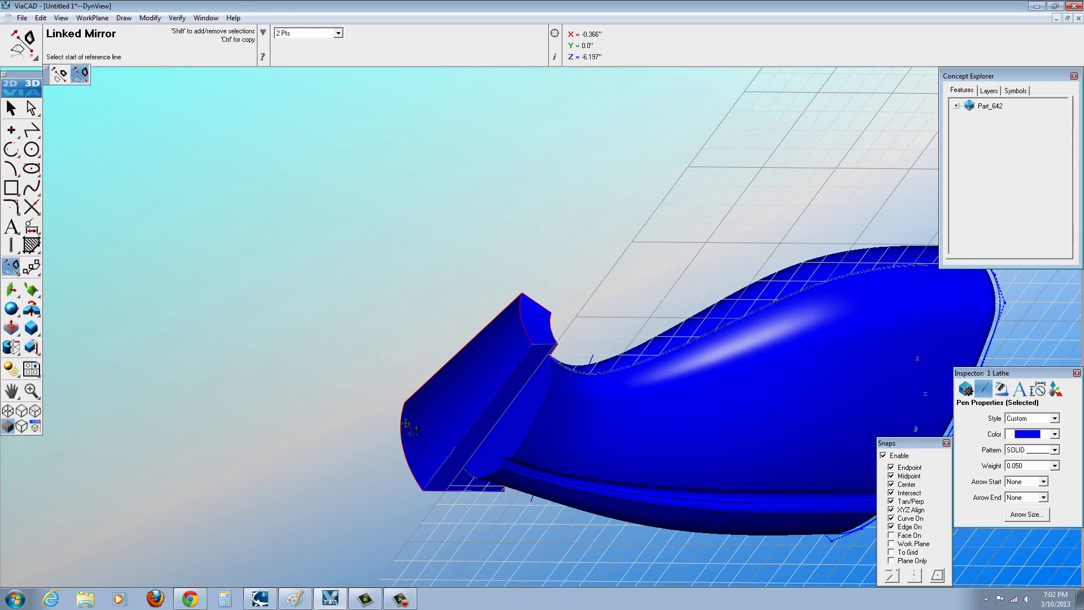
{"action": "left_click", "coordinate": [550, 356]}
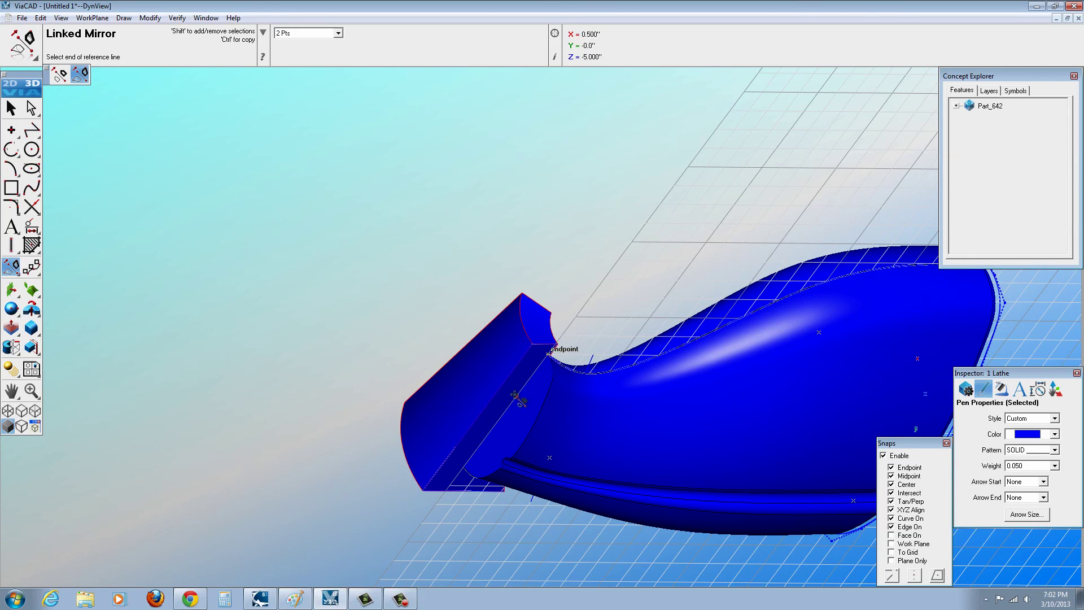
{"action": "left_click", "coordinate": [464, 466]}
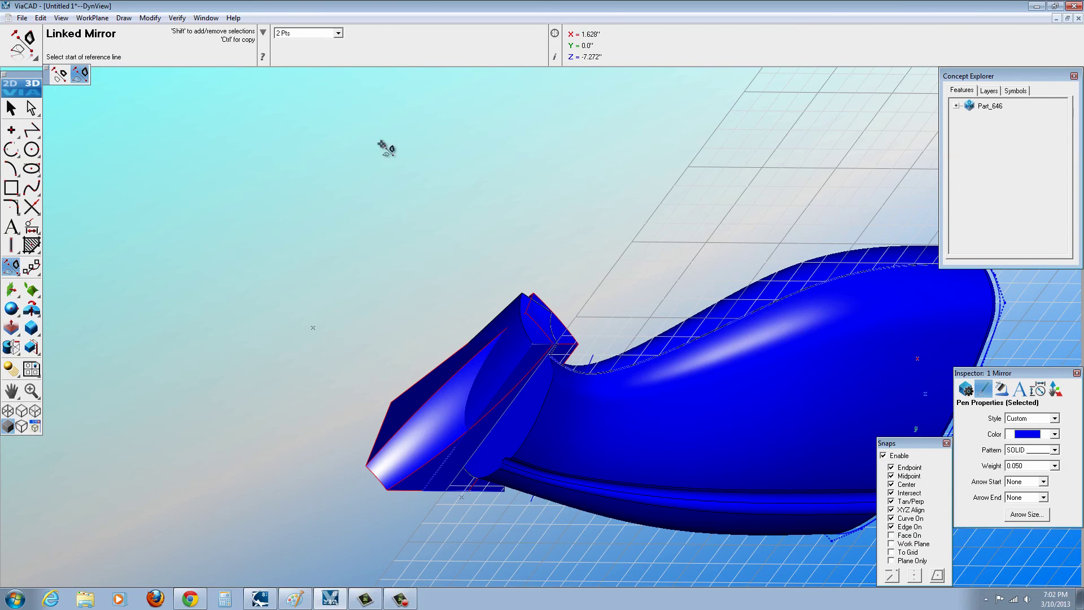
{"action": "left_click", "coordinate": [41, 18]}
{"action": "left_click", "coordinate": [56, 30]}
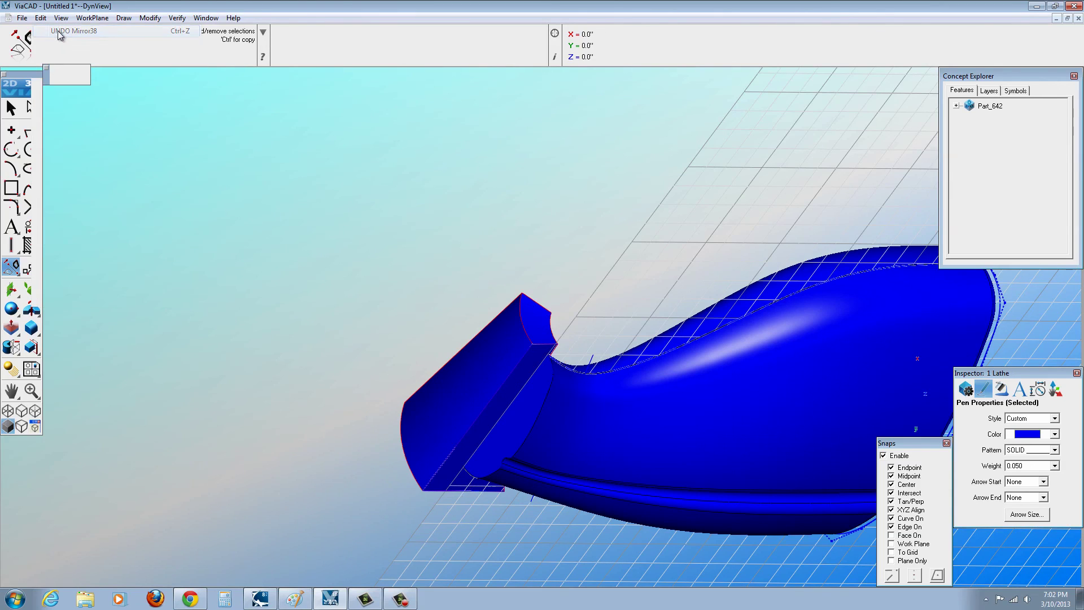
Set the work plane to Global and mirror the lathed solid with Linked Mirror across the line between the neck end's two endpoints.
{"action": "left_click", "coordinate": [61, 18]}
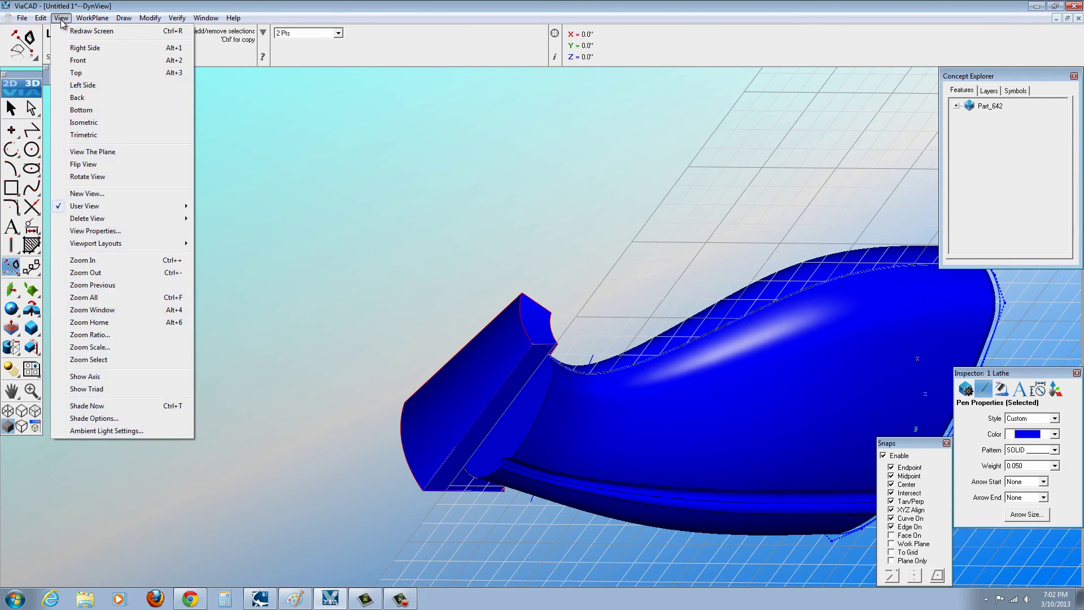
{"action": "left_click", "coordinate": [91, 31]}
{"action": "left_click", "coordinate": [92, 18]}
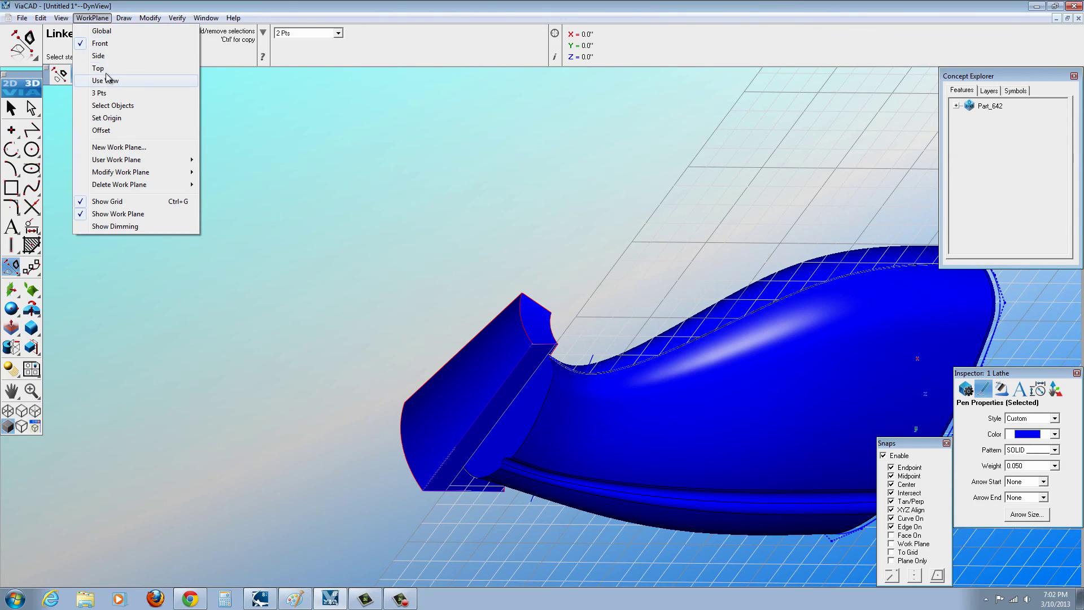
{"action": "left_click", "coordinate": [89, 33]}
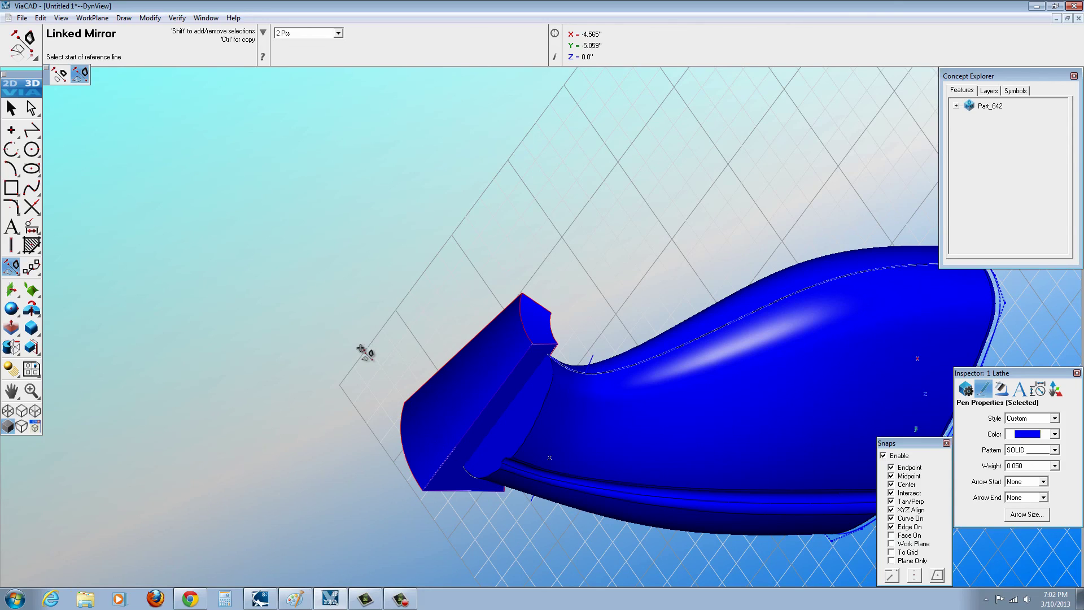
{"action": "left_click", "coordinate": [549, 357]}
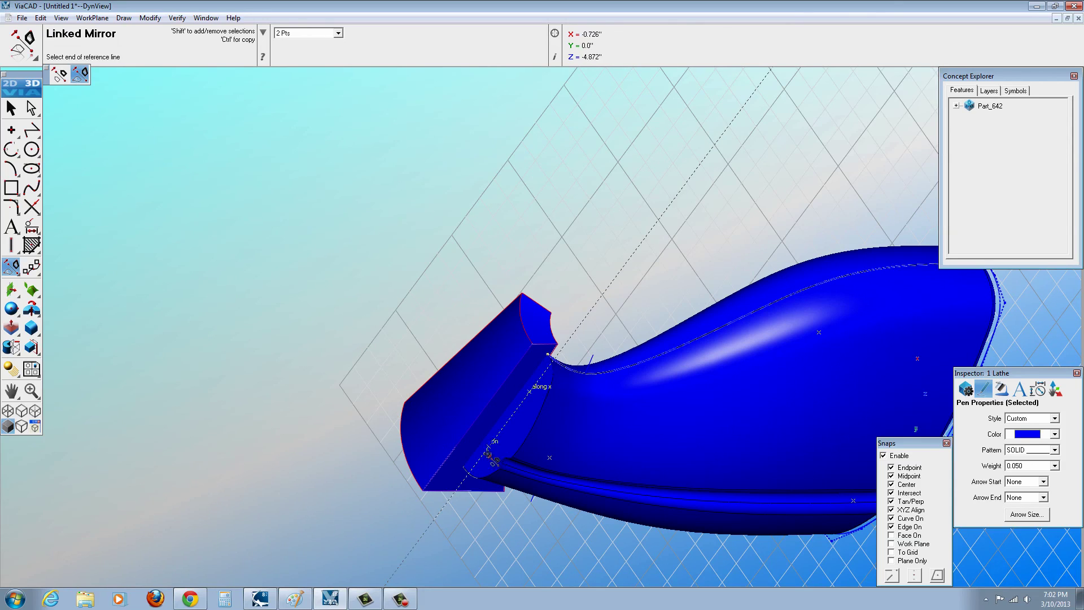
{"action": "left_click", "coordinate": [463, 469]}
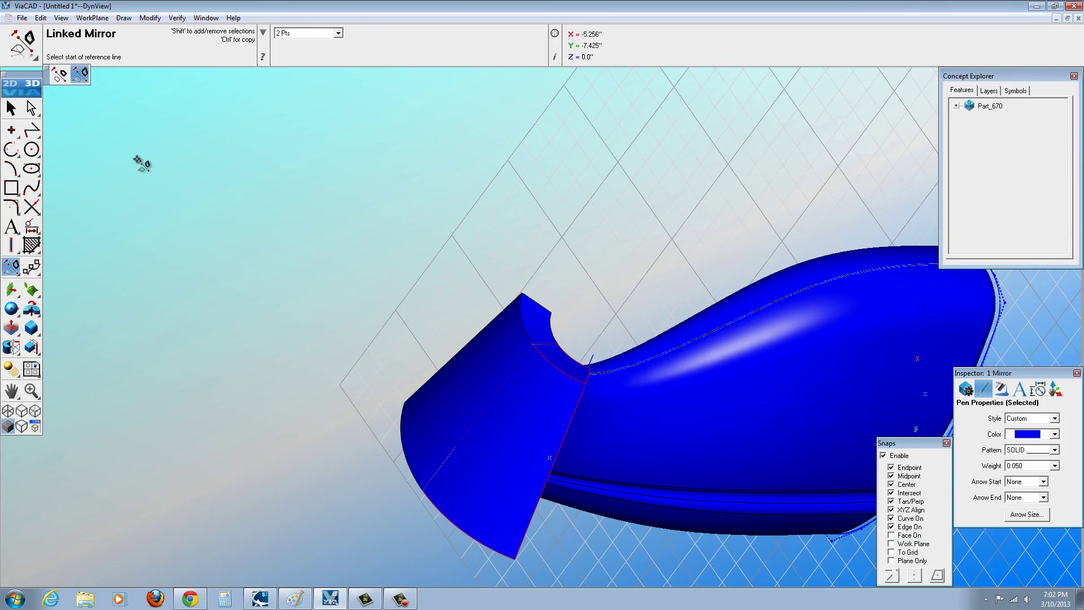
{"action": "left_click", "coordinate": [11, 107]}
{"action": "left_click", "coordinate": [249, 266]}
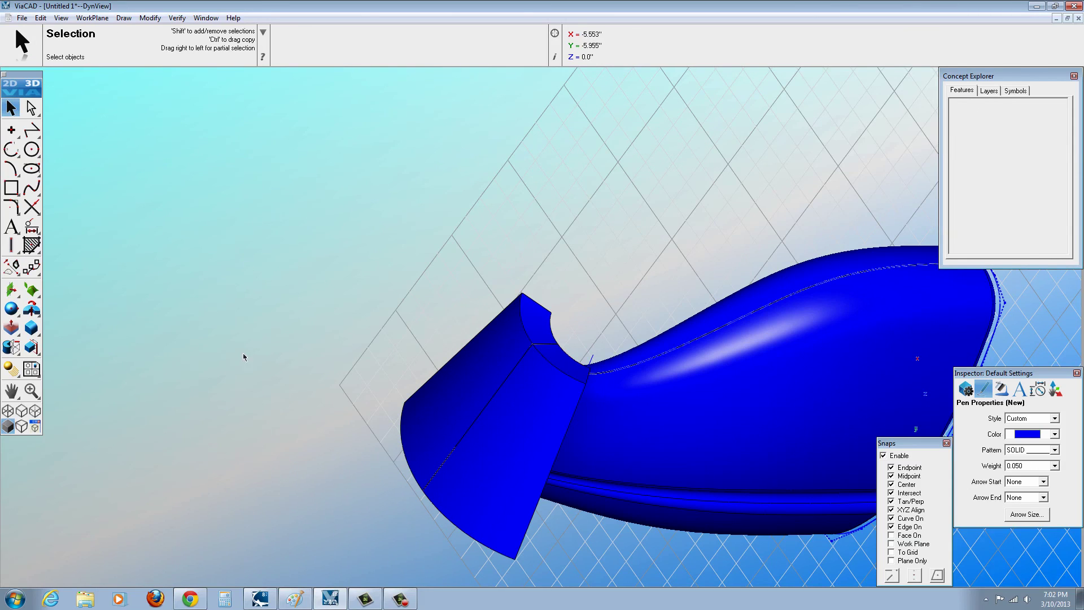
Subtract the lathed solid and its mirrored copy from the bottle to cut a curved end on the neck.
{"action": "left_click", "coordinate": [12, 347]}
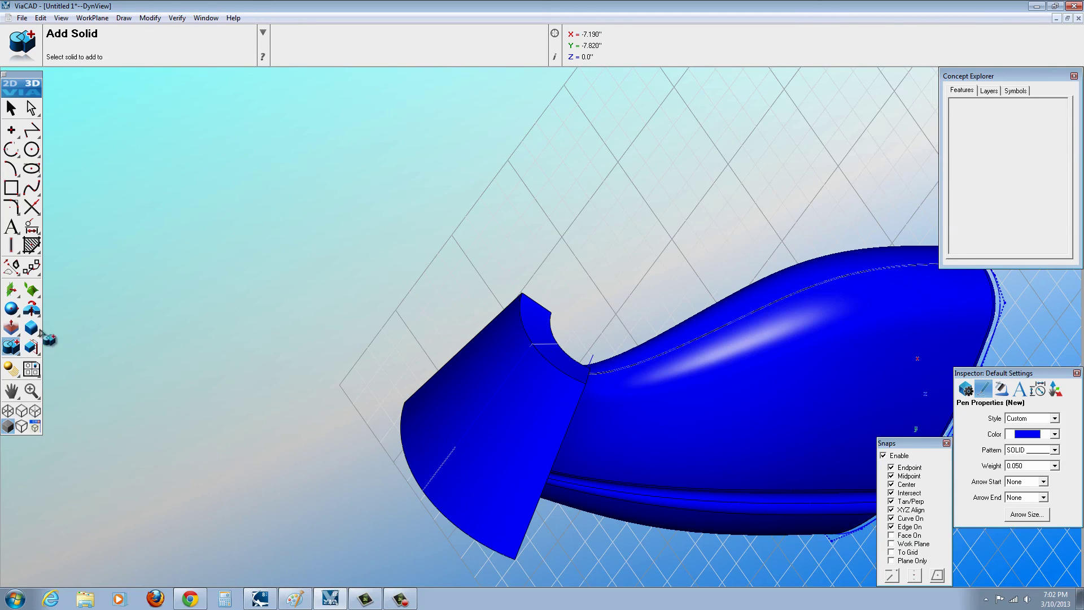
{"action": "left_click_drag", "start_coordinate": [17, 353], "coordinate": [52, 353]}
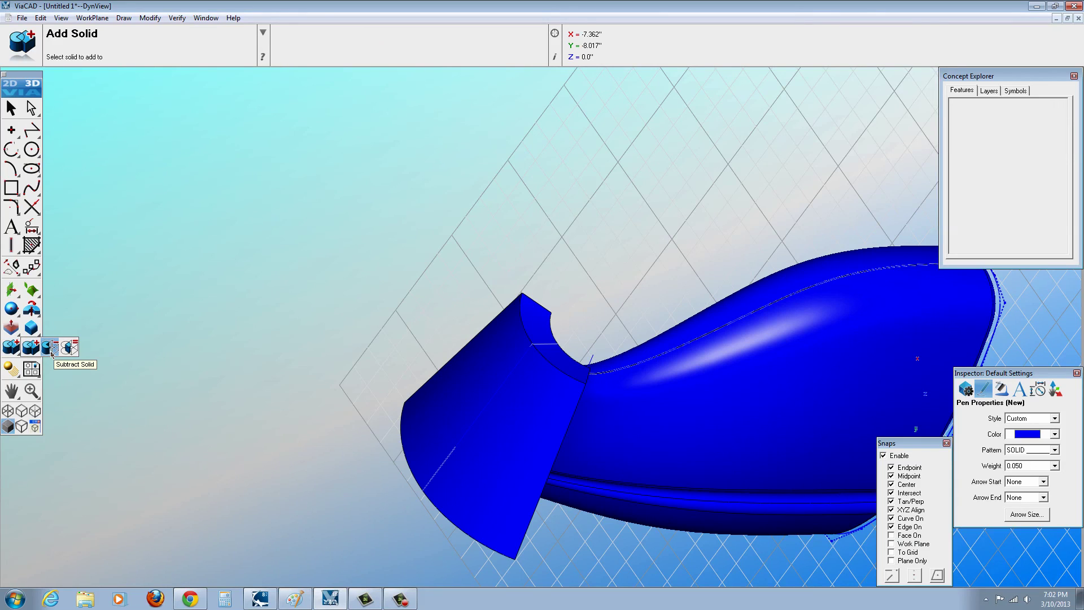
{"action": "left_click", "coordinate": [51, 353]}
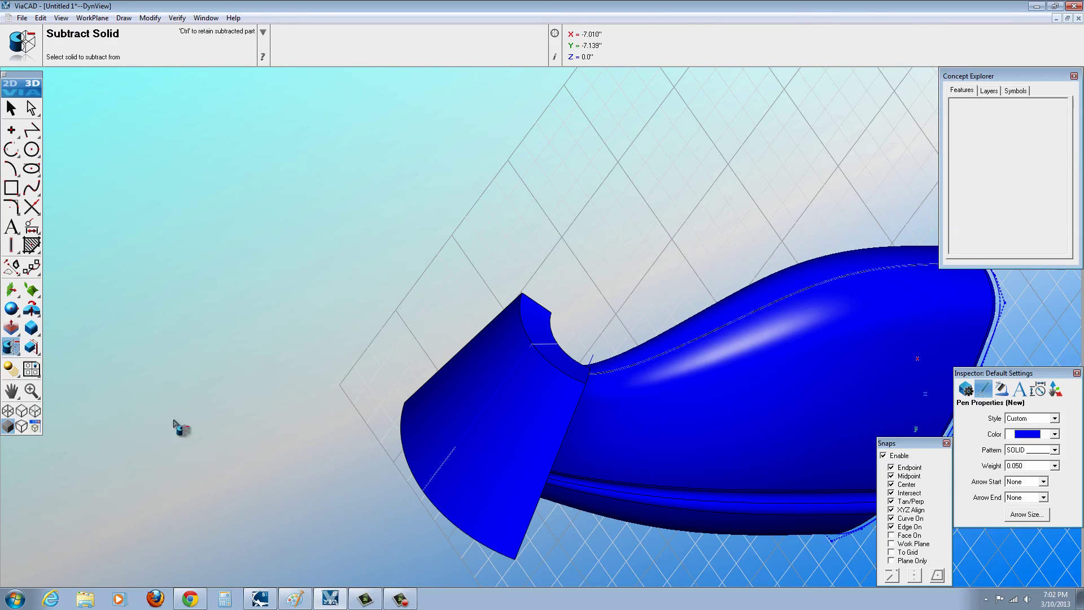
{"action": "left_click", "coordinate": [612, 433]}
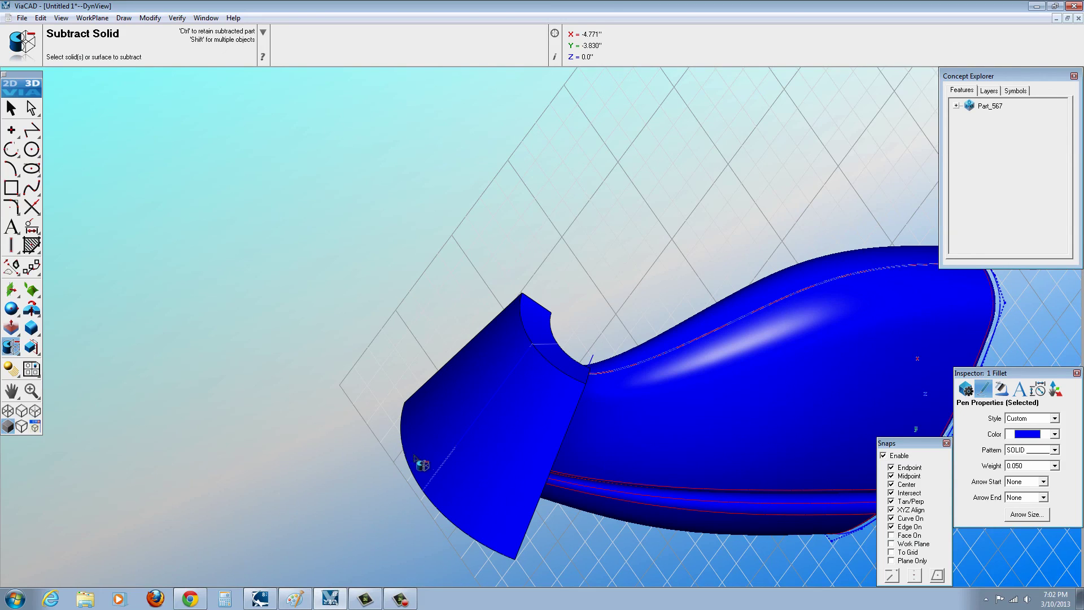
{"action": "middle_click_drag", "start_coordinate": [414, 450], "coordinate": [516, 242]}
{"action": "left_click", "coordinate": [492, 263]}
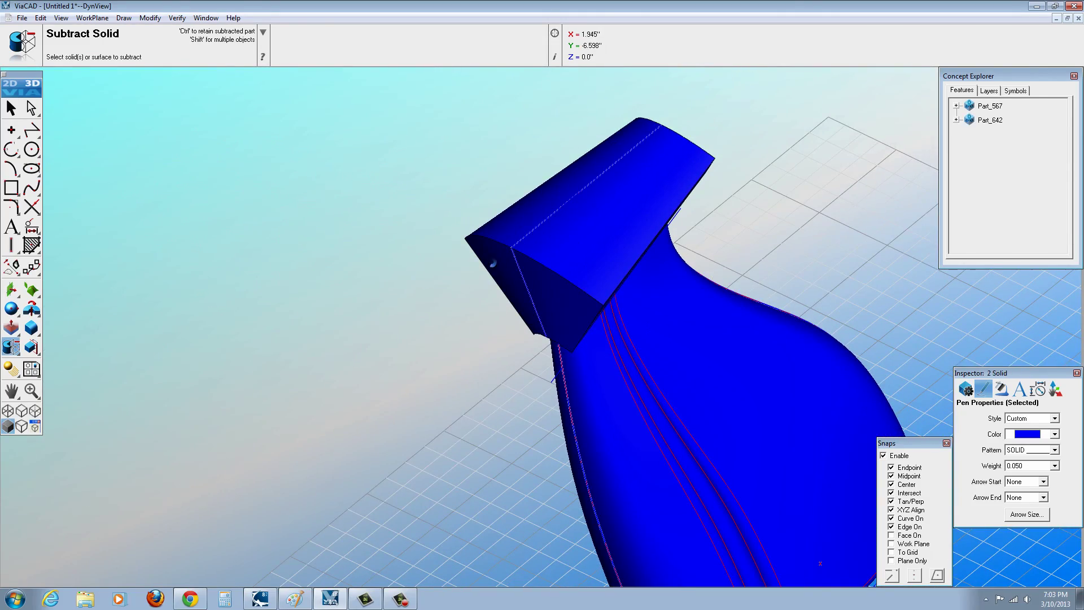
{"action": "left_click", "coordinate": [486, 260]}
{"action": "middle_click_drag", "start_coordinate": [497, 295], "coordinate": [642, 283]}
{"action": "scroll", "coordinate": [642, 283], "scroll_direction": "down", "scroll_amount": 2}
{"action": "scroll", "coordinate": [731, 447], "scroll_direction": "up", "scroll_amount": 3}
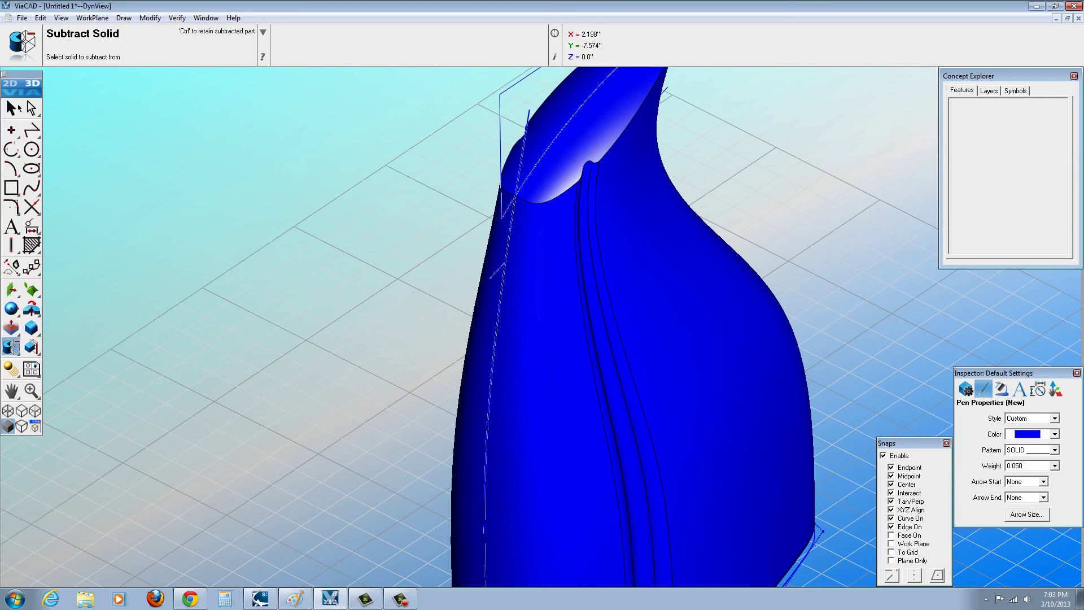
Change the bottle solid's color to Punch! Blue and deselect it.
{"action": "left_click", "coordinate": [10, 107]}
{"action": "left_click", "coordinate": [660, 301]}
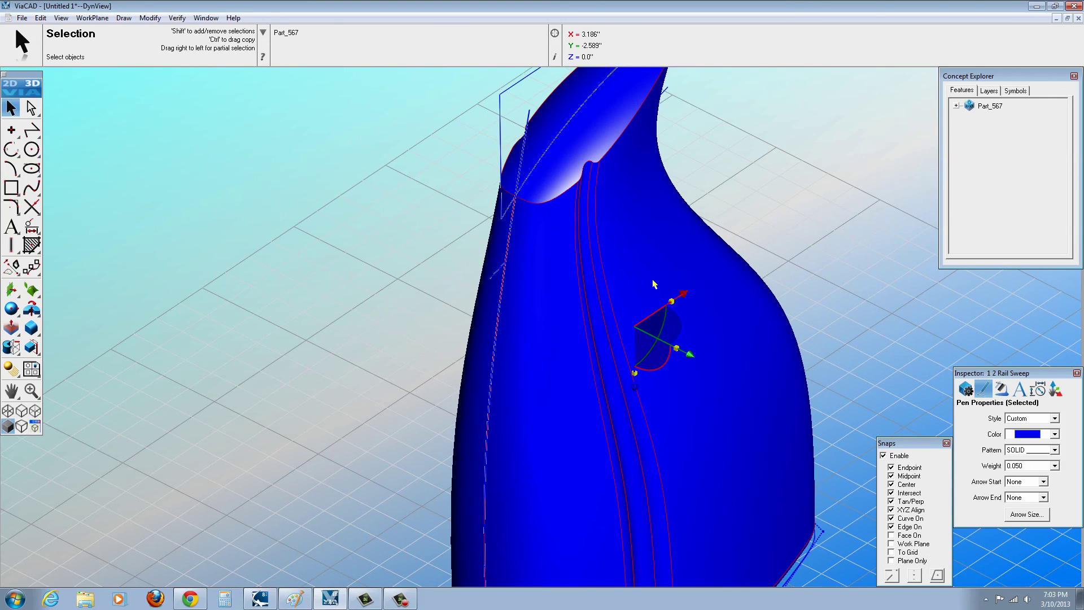
{"action": "right_click", "coordinate": [653, 284]}
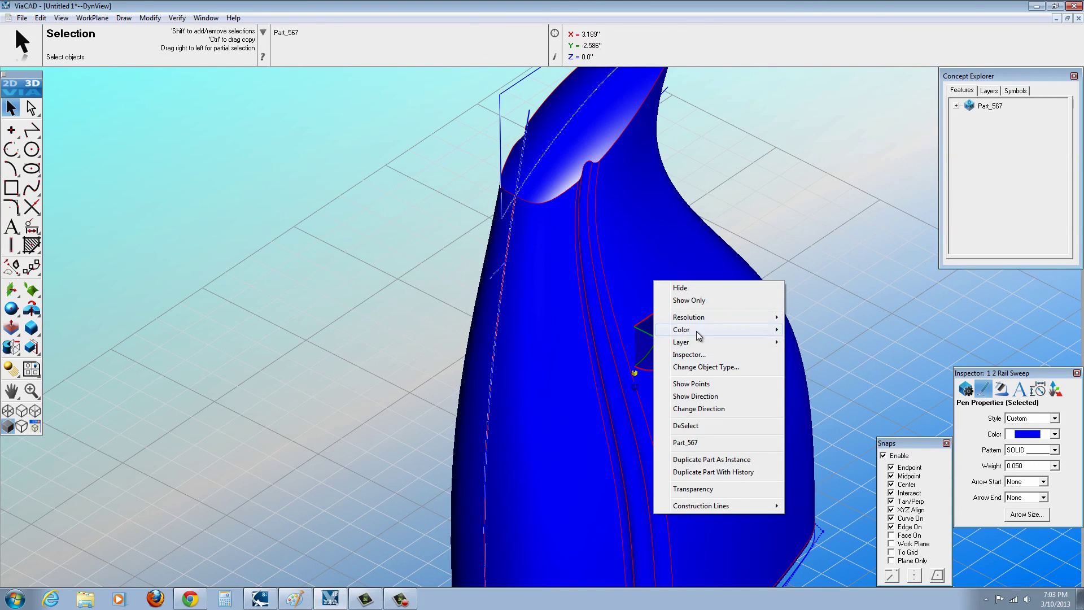
{"action": "mouse_move", "coordinate": [706, 332]}
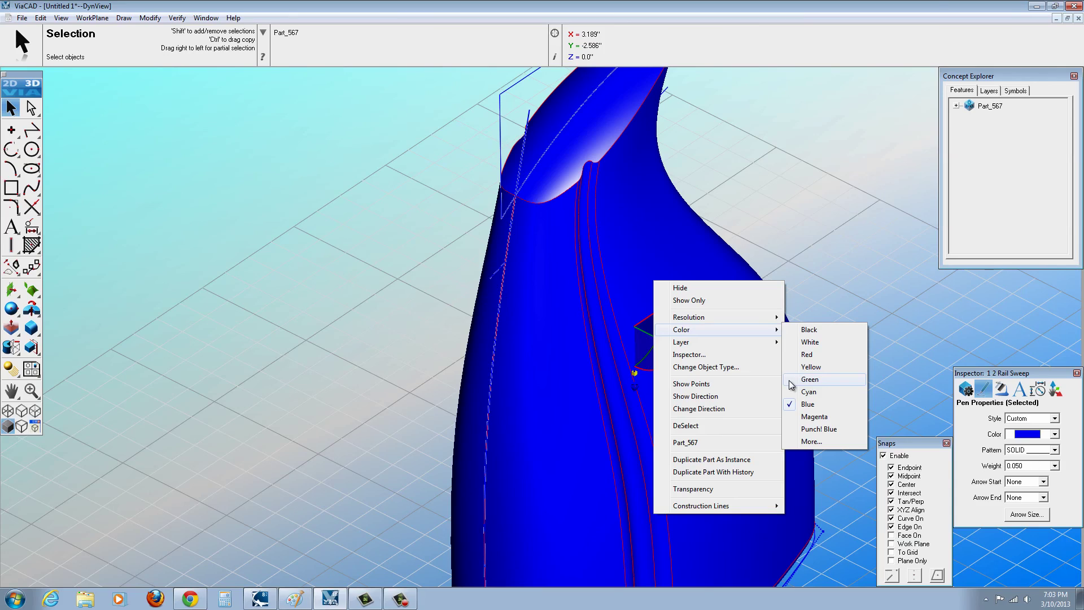
{"action": "left_click", "coordinate": [796, 429]}
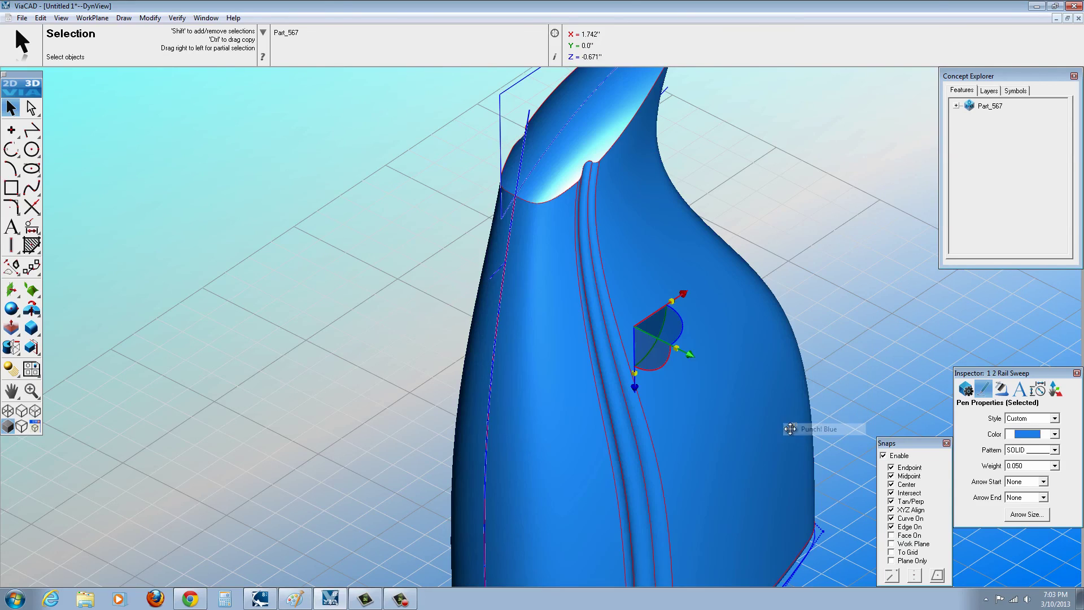
{"action": "key", "text": "Escape"}
Round the edge loop around the curved neck end with a radial Constant Blend of radius 0.05.
{"action": "scroll", "coordinate": [587, 448], "scroll_direction": "down", "scroll_amount": 3}
{"action": "right_click_drag", "start_coordinate": [587, 447], "coordinate": [563, 436]}
{"action": "scroll", "coordinate": [564, 436], "scroll_direction": "up", "scroll_amount": 5}
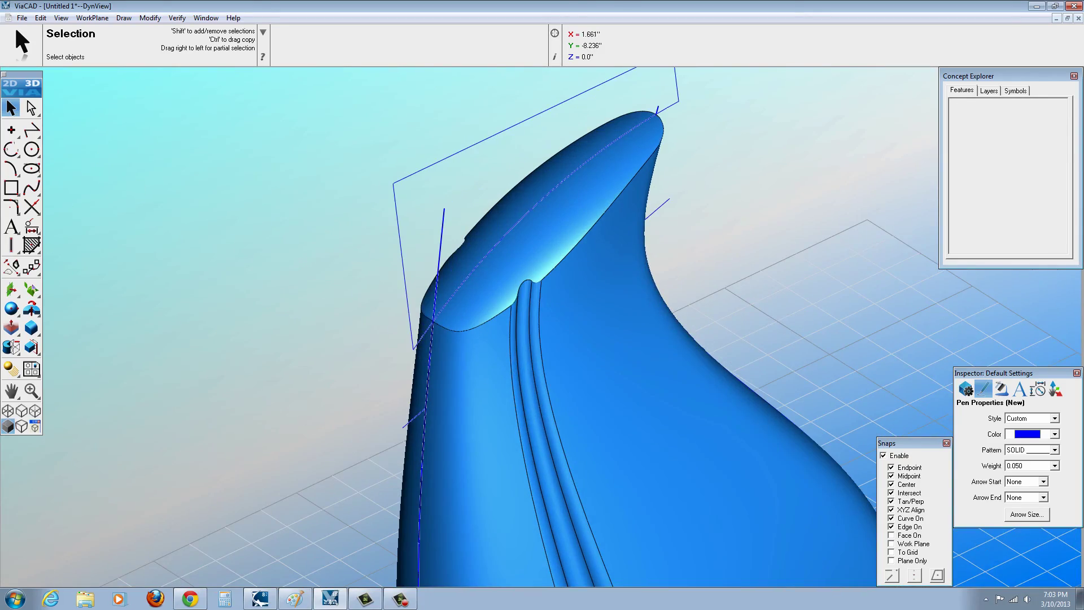
{"action": "left_click", "coordinate": [31, 326]}
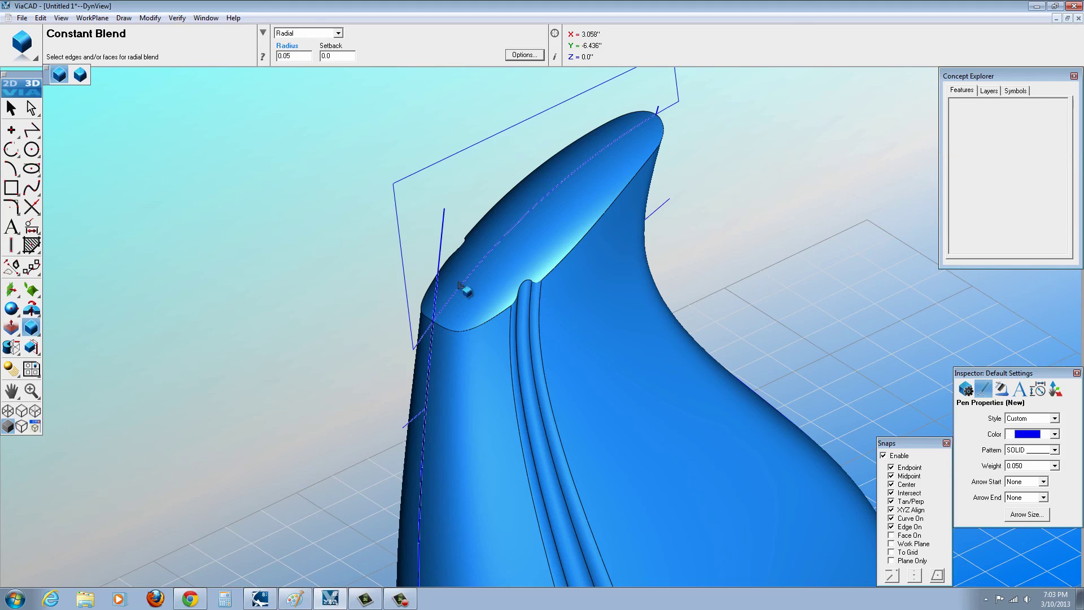
{"action": "left_click", "coordinate": [472, 332]}
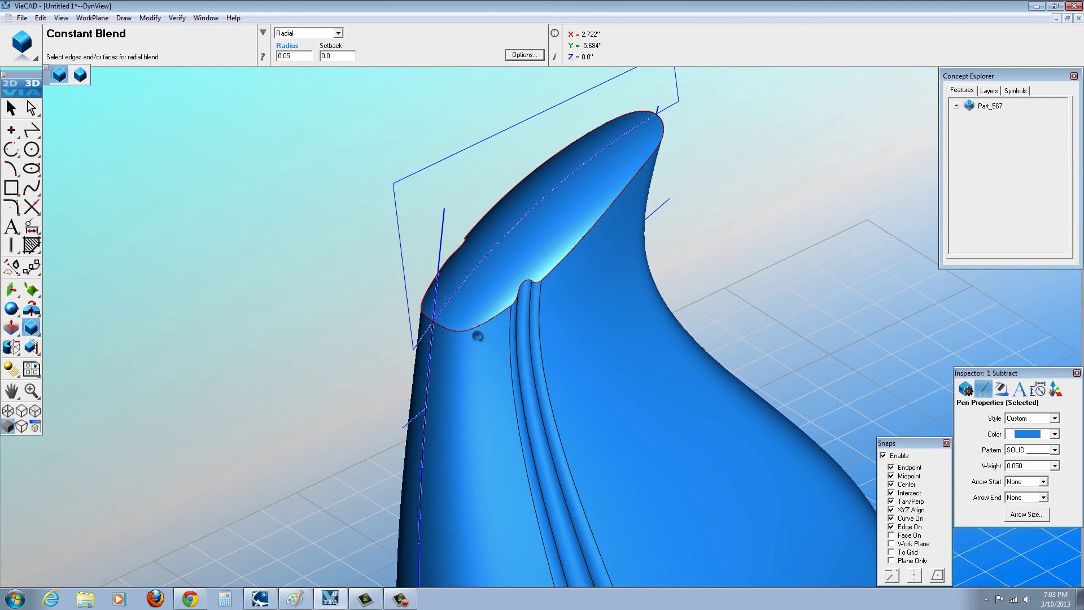
{"action": "left_click", "coordinate": [11, 107]}
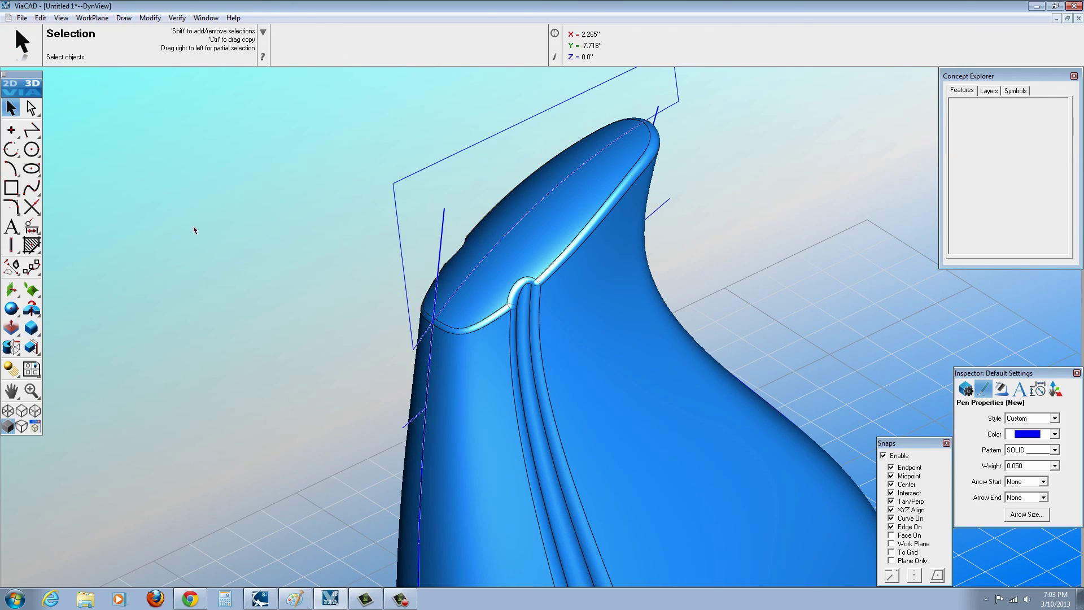
Try offsetting the work plane by 5 inches, and return it to the Global work plane.
{"action": "scroll", "coordinate": [290, 310], "scroll_direction": "down", "scroll_amount": 5}
{"action": "middle_click_drag", "start_coordinate": [290, 310], "coordinate": [375, 356]}
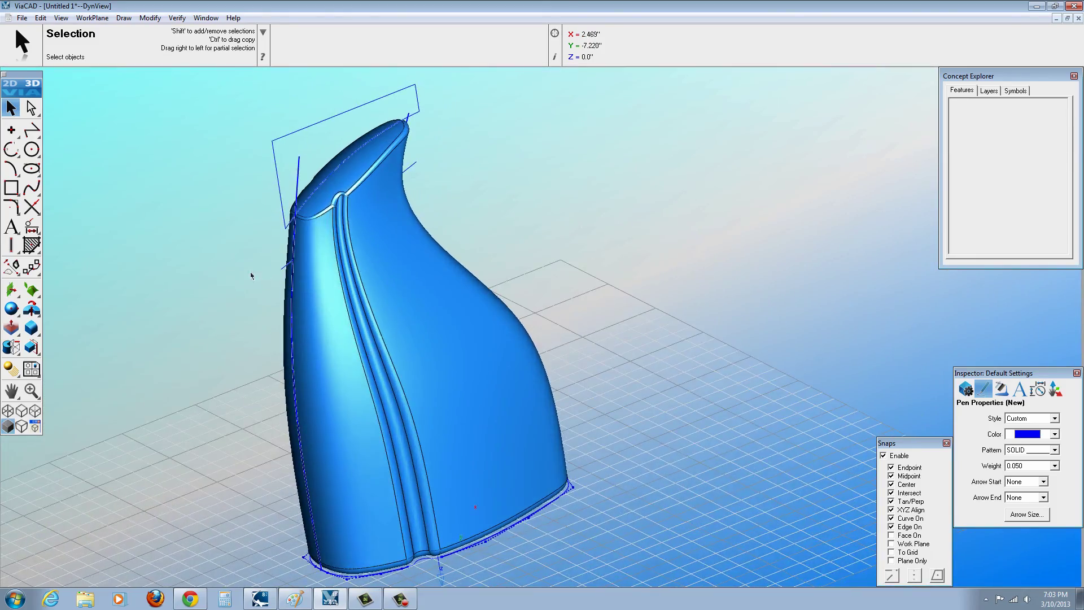
{"action": "scroll", "coordinate": [251, 275], "scroll_direction": "down", "scroll_amount": 3}
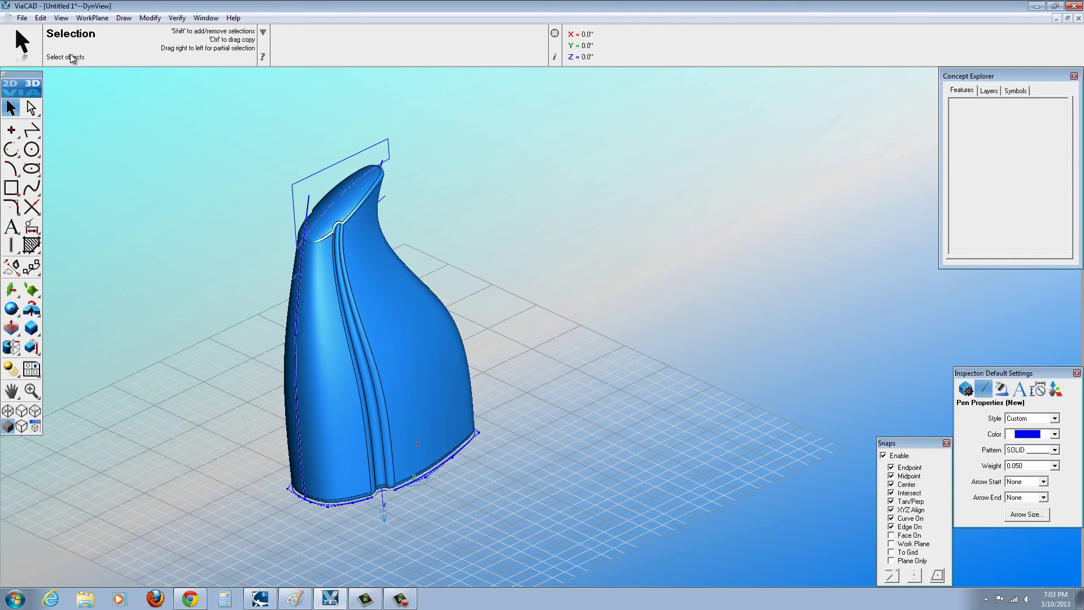
{"action": "left_click", "coordinate": [95, 20]}
{"action": "left_click", "coordinate": [101, 131]}
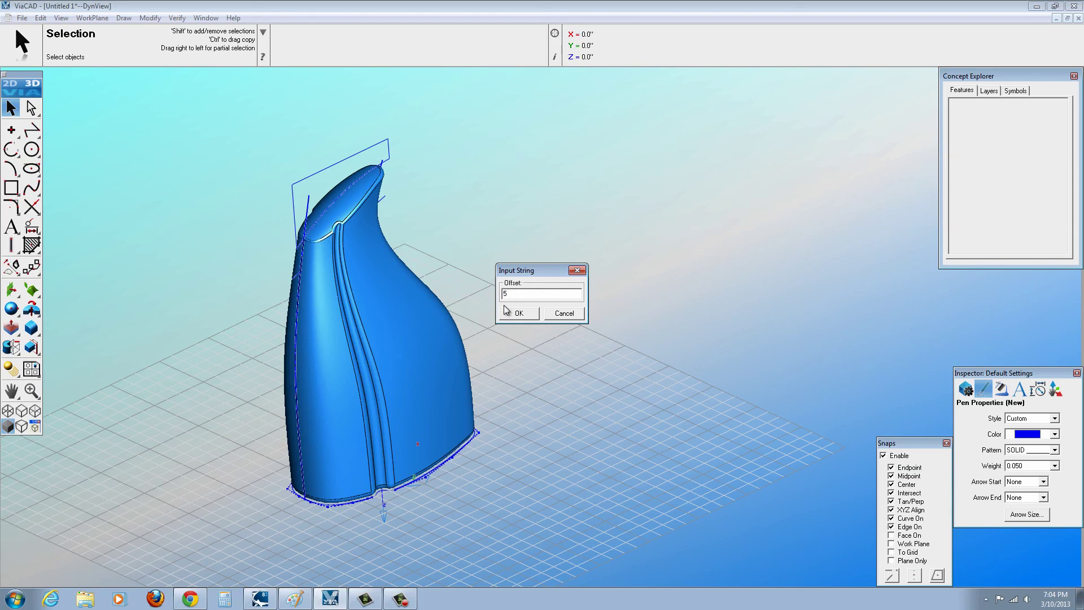
{"action": "left_click", "coordinate": [521, 314]}
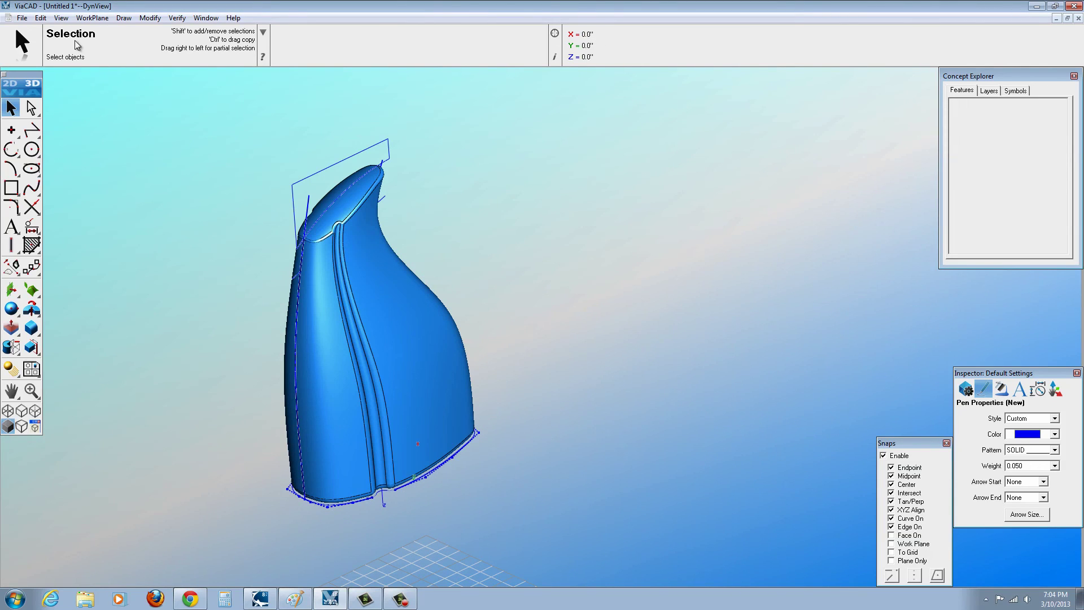
{"action": "left_click", "coordinate": [40, 18]}
{"action": "mouse_move", "coordinate": [57, 19]}
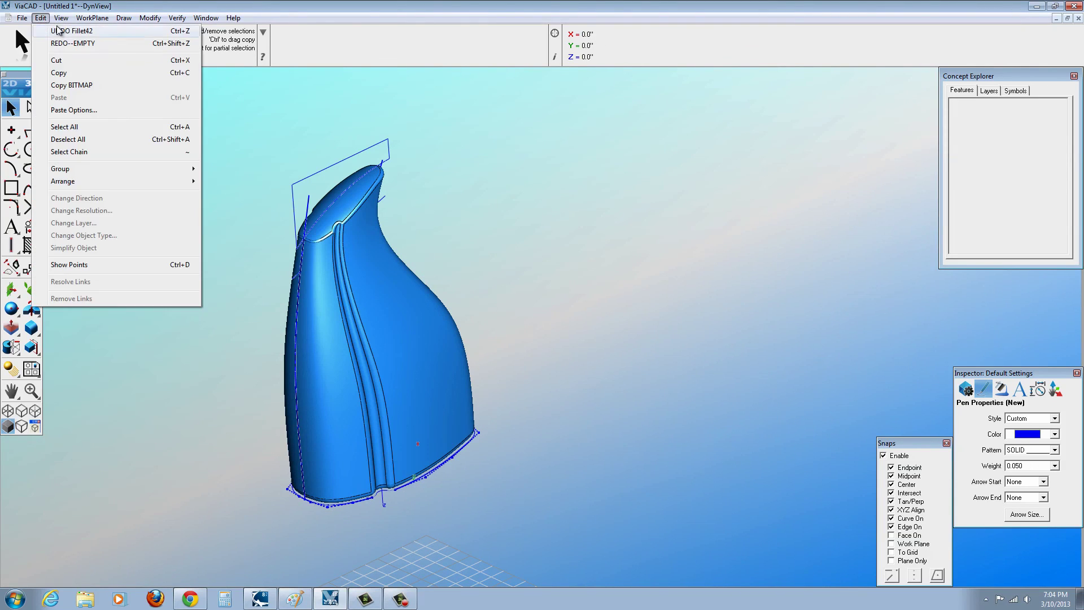
{"action": "left_click", "coordinate": [85, 29]}
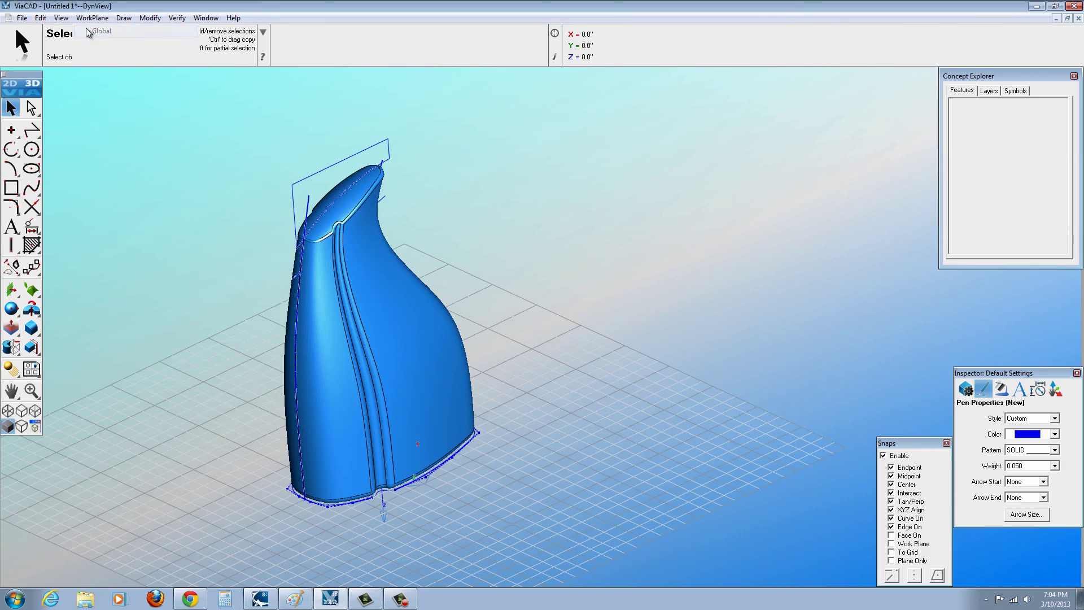
Offset the work plane by -5 inches from Global, toward the bottle's neck end.
{"action": "left_click", "coordinate": [89, 19]}
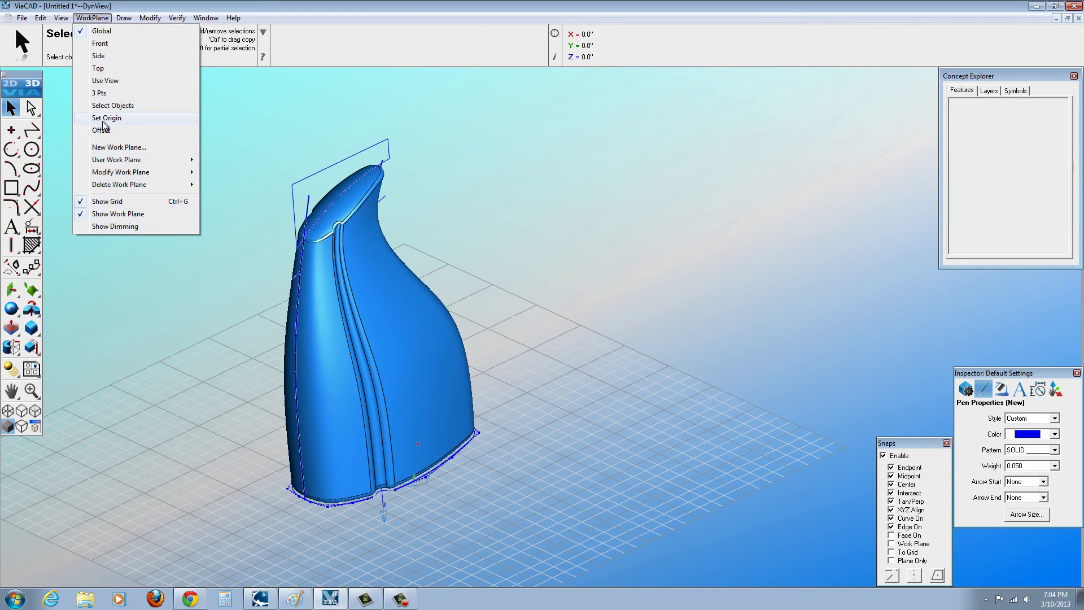
{"action": "left_click", "coordinate": [101, 130]}
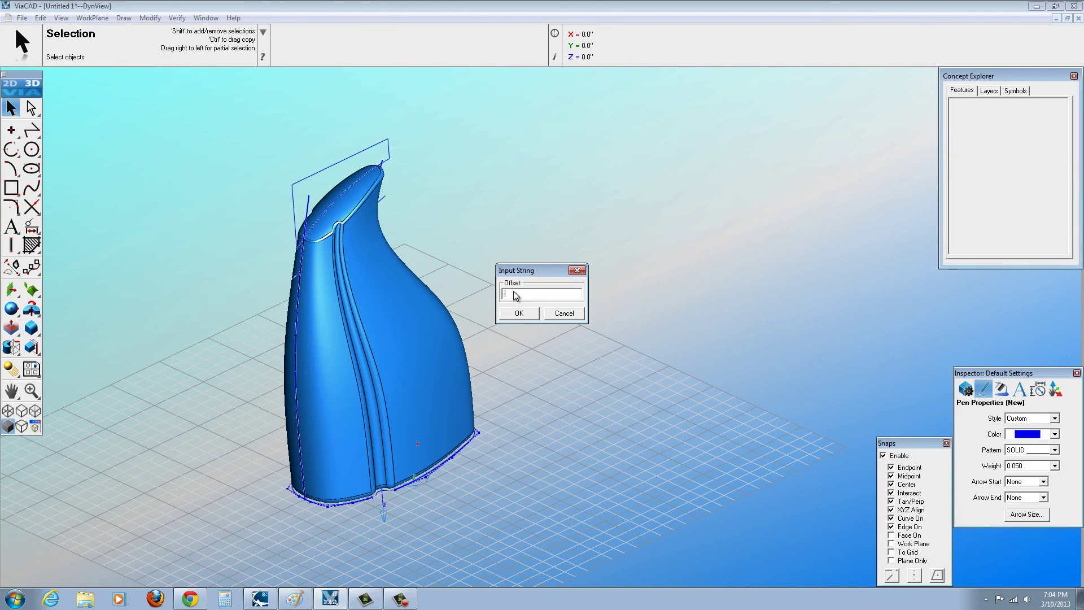
{"action": "key", "text": "Return"}
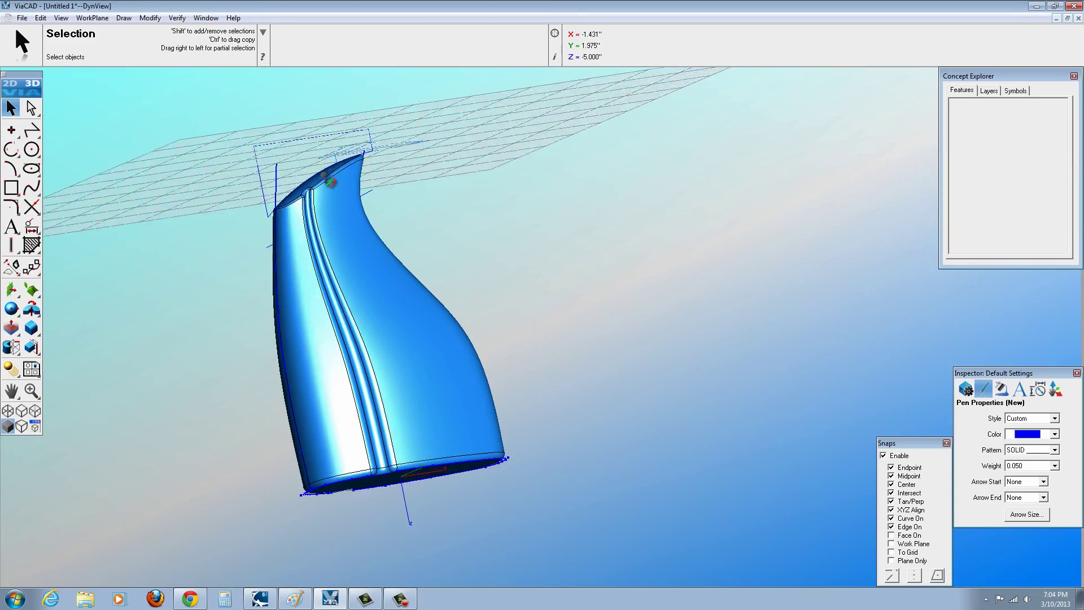
{"action": "middle_click_drag", "start_coordinate": [330, 182], "coordinate": [368, 270]}
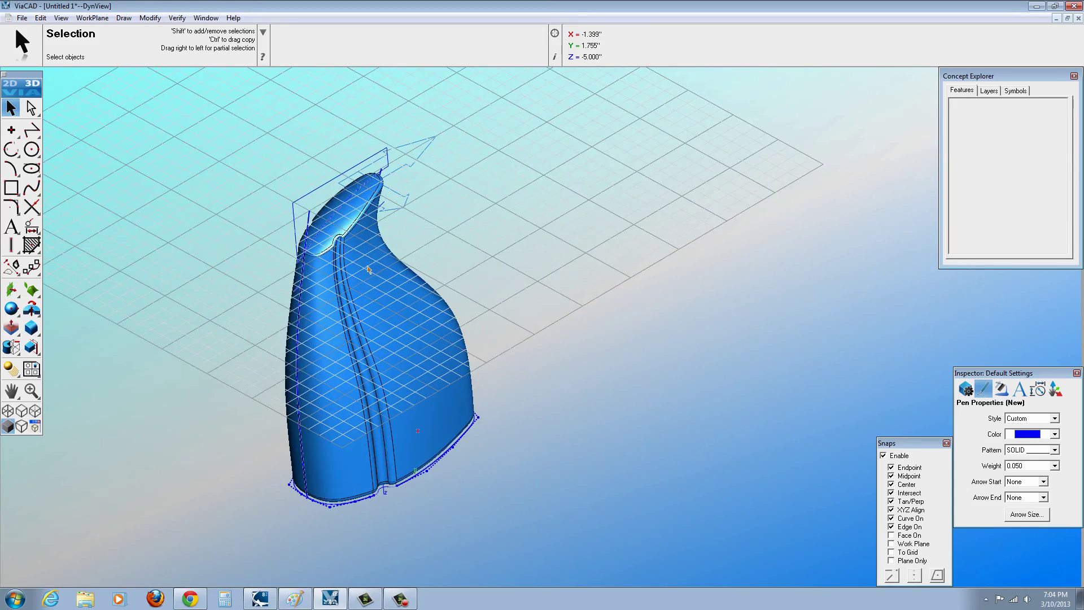
{"action": "middle_click_drag", "start_coordinate": [249, 228], "coordinate": [274, 283]}
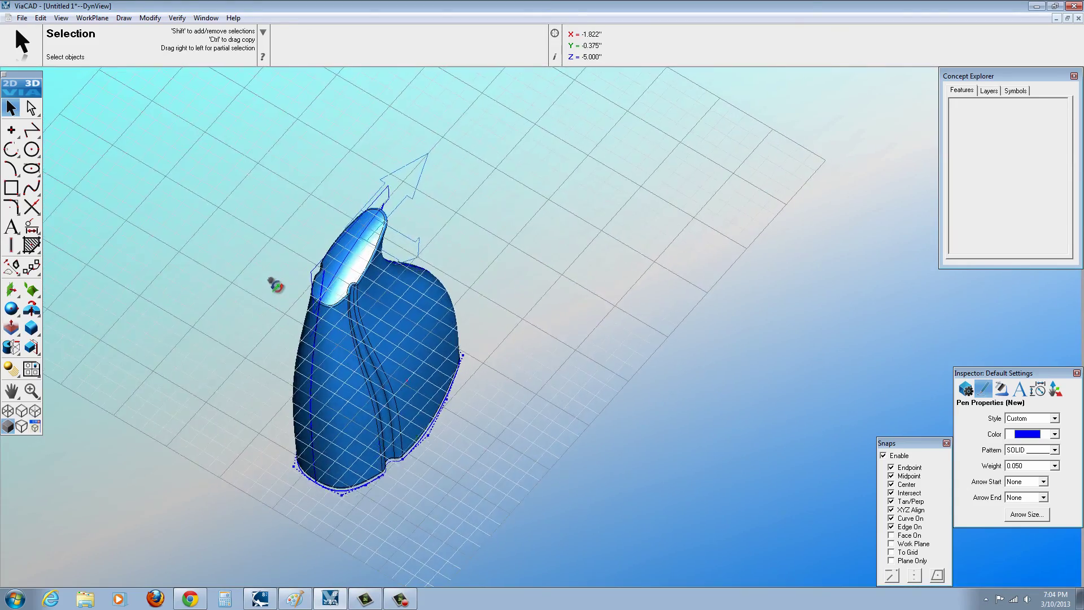
In the Bottom view, draw a center-point circle about 0.51 inch in diameter on the neck's centerline, at about X -0.5.
{"action": "left_click", "coordinate": [63, 19]}
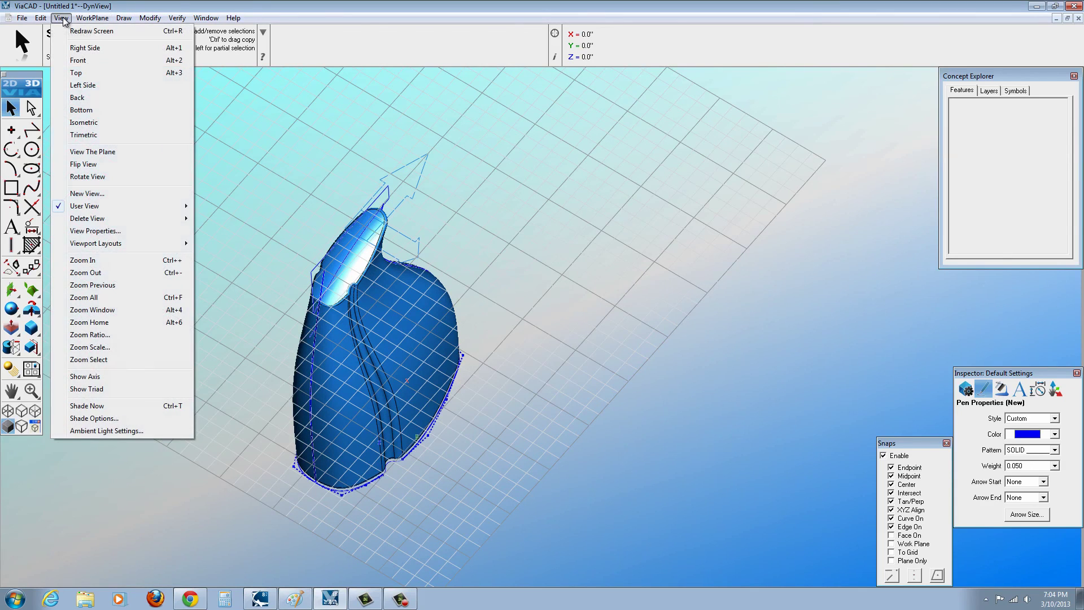
{"action": "left_click", "coordinate": [79, 73]}
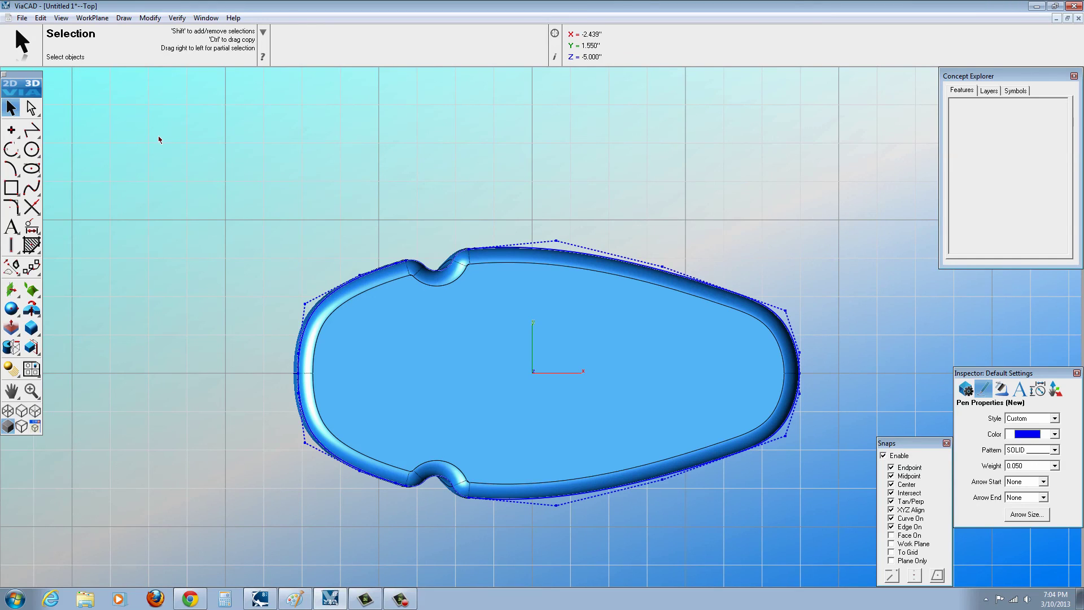
{"action": "left_click", "coordinate": [92, 18]}
{"action": "left_click", "coordinate": [61, 18]}
{"action": "left_click", "coordinate": [81, 110]}
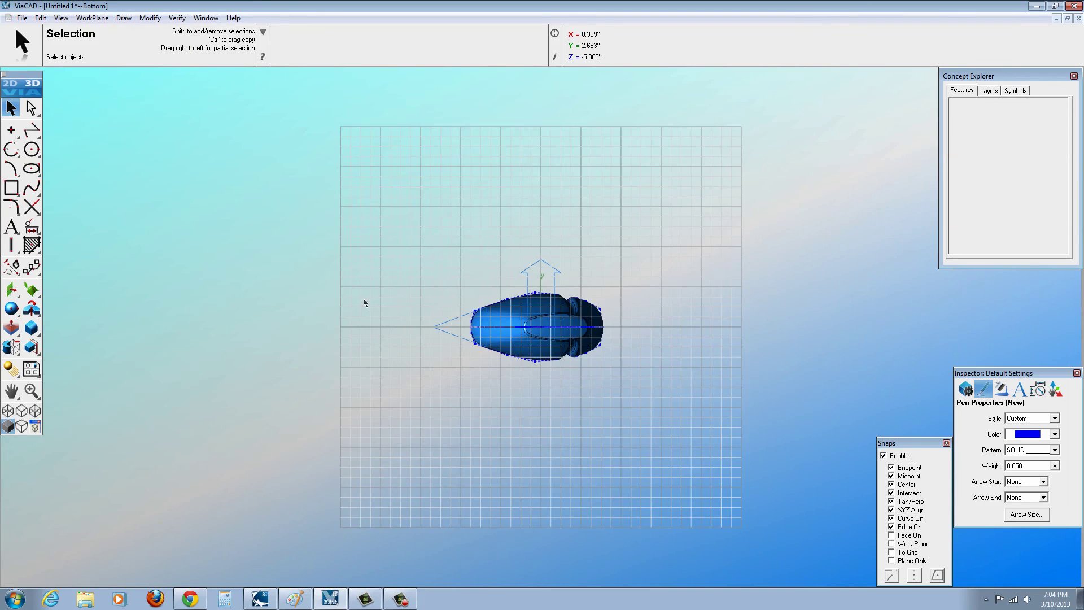
{"action": "scroll", "coordinate": [565, 322], "scroll_direction": "up", "scroll_amount": 5}
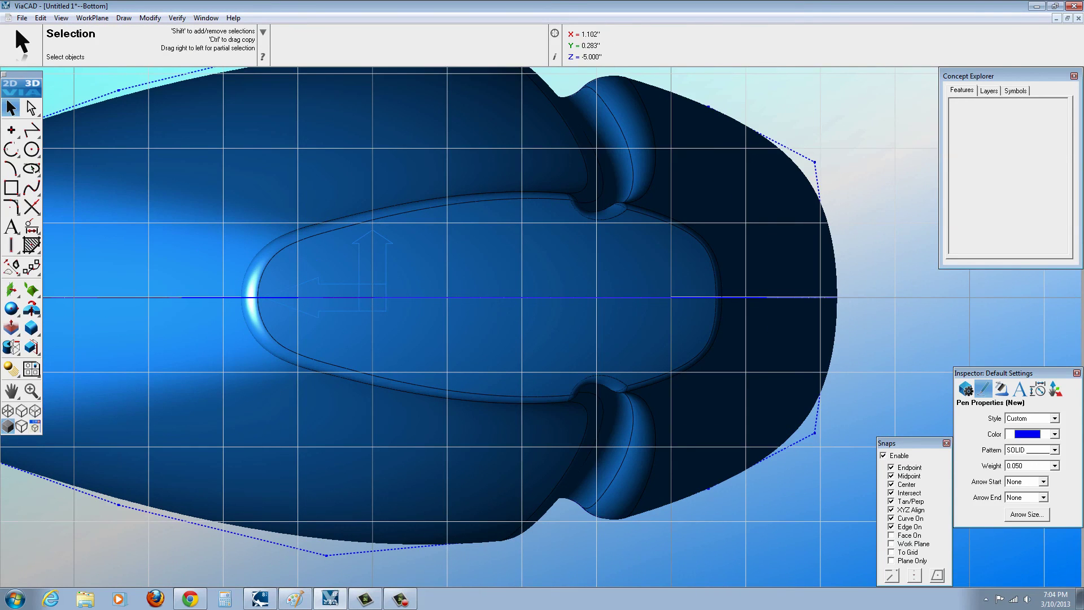
{"action": "left_click", "coordinate": [31, 149]}
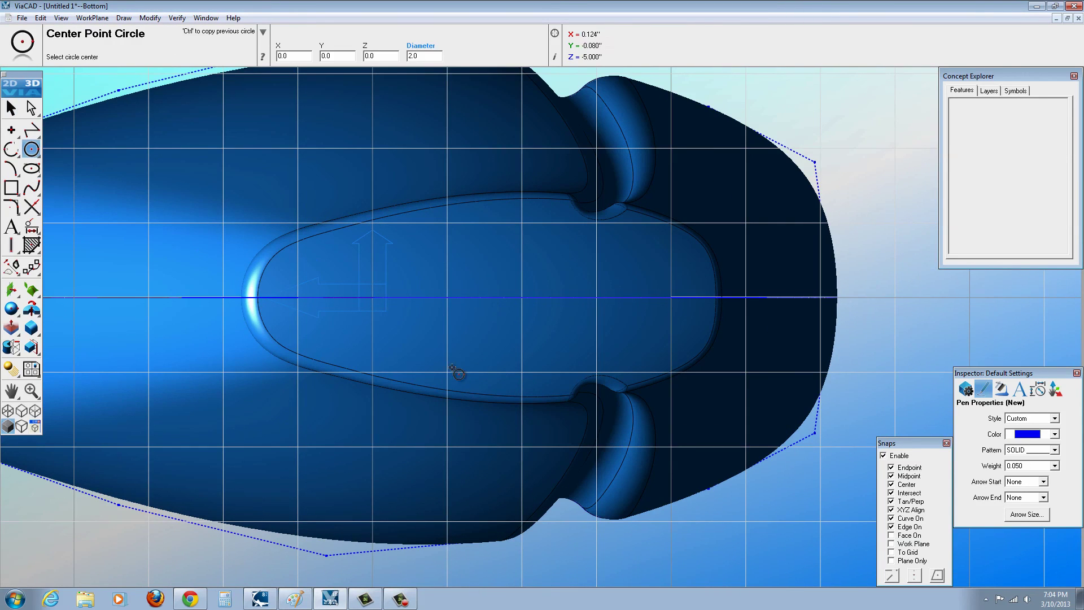
{"action": "left_click", "coordinate": [522, 297]}
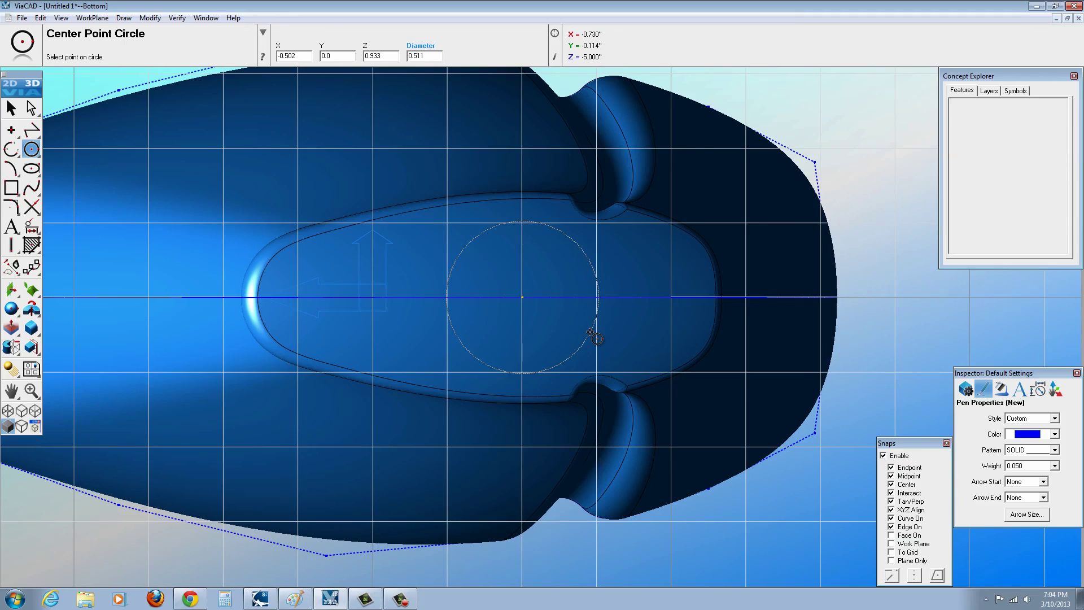
{"action": "left_click", "coordinate": [591, 332]}
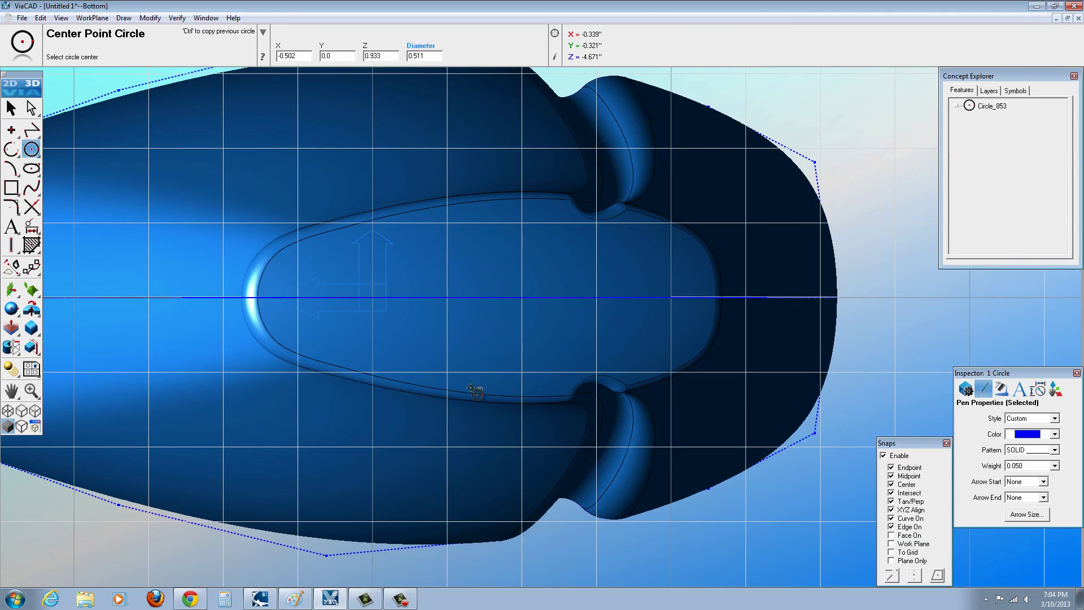
Display the model in wireframe to expose the circle inside the neck, and deselect it.
{"action": "right_click_drag", "start_coordinate": [92, 333], "coordinate": [126, 339]}
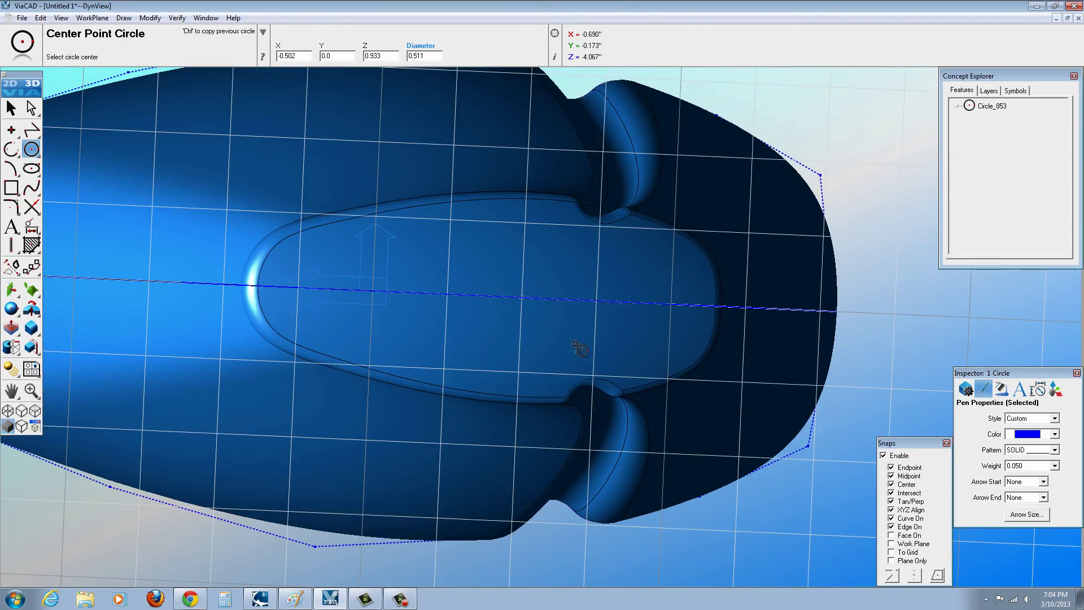
{"action": "right_click_drag", "start_coordinate": [580, 349], "coordinate": [556, 268]}
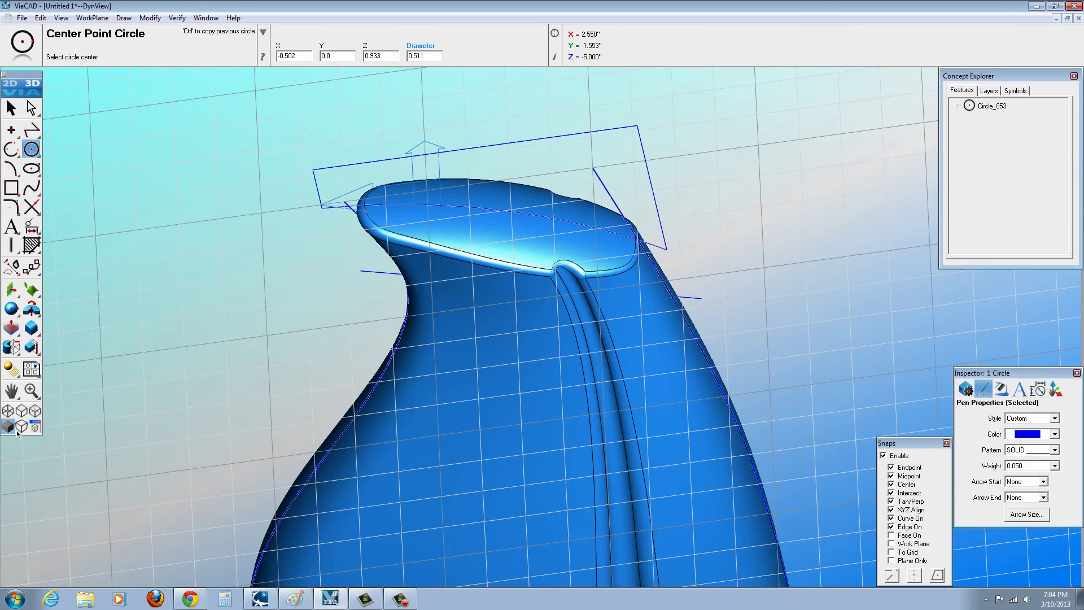
{"action": "left_click", "coordinate": [12, 412]}
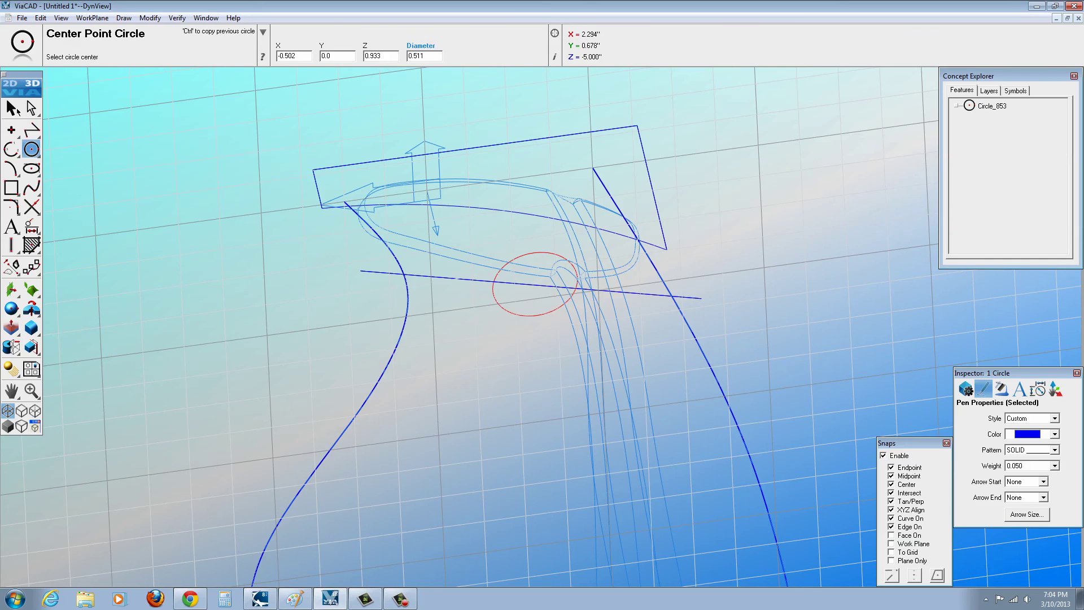
{"action": "key", "text": "Escape"}
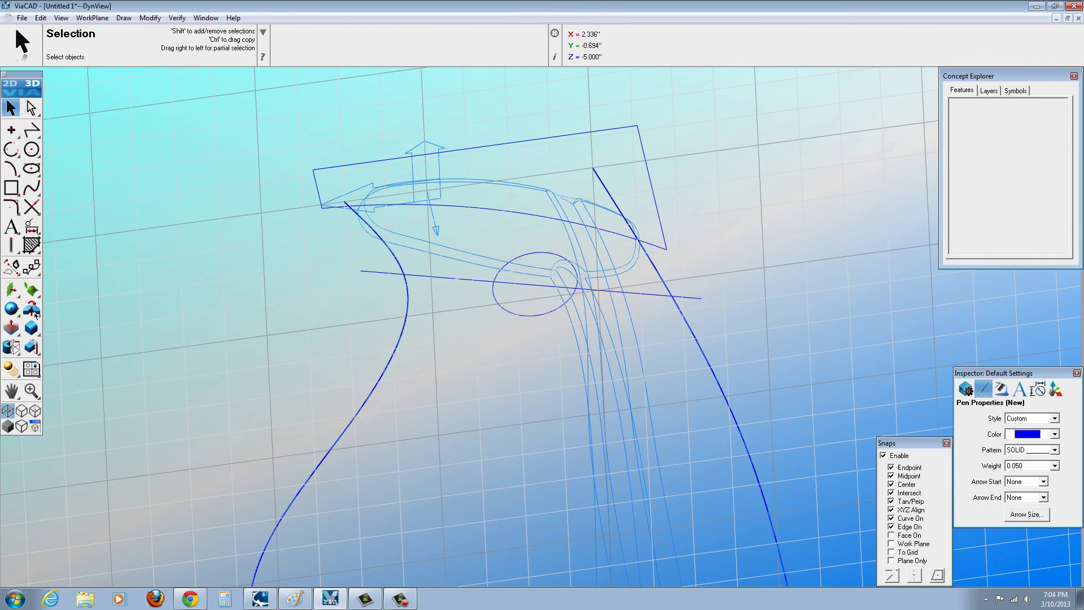
Extrude the circle into a solid cylinder and set its distance to -1.50 so it extends out through the neck end.
{"action": "left_click_drag", "start_coordinate": [34, 314], "coordinate": [74, 318]}
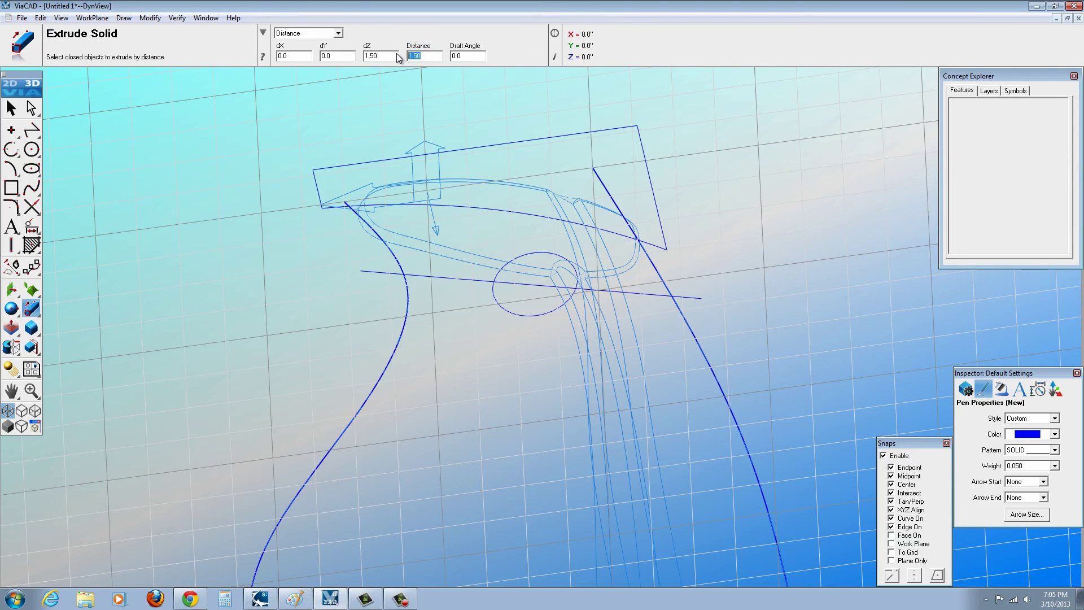
{"action": "middle_click_drag", "start_coordinate": [387, 269], "coordinate": [384, 230]}
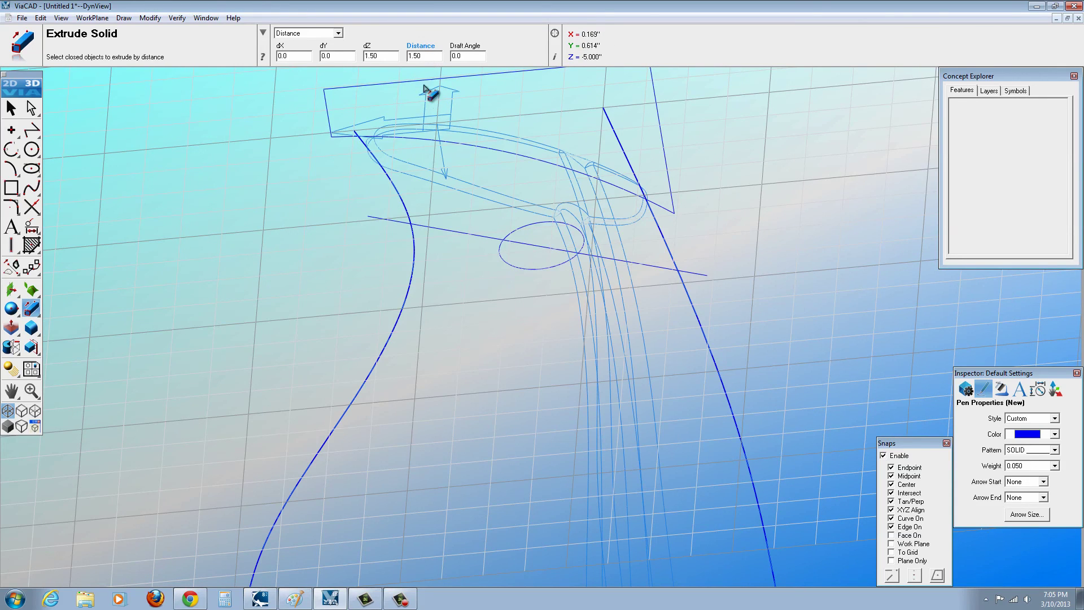
{"action": "left_click", "coordinate": [511, 270]}
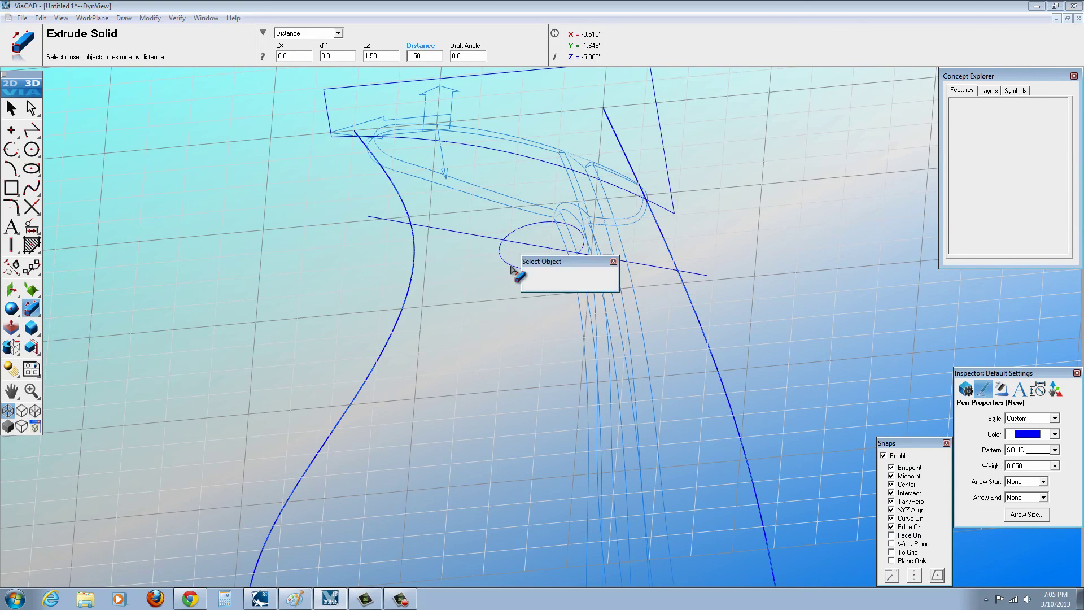
{"action": "left_click", "coordinate": [529, 278]}
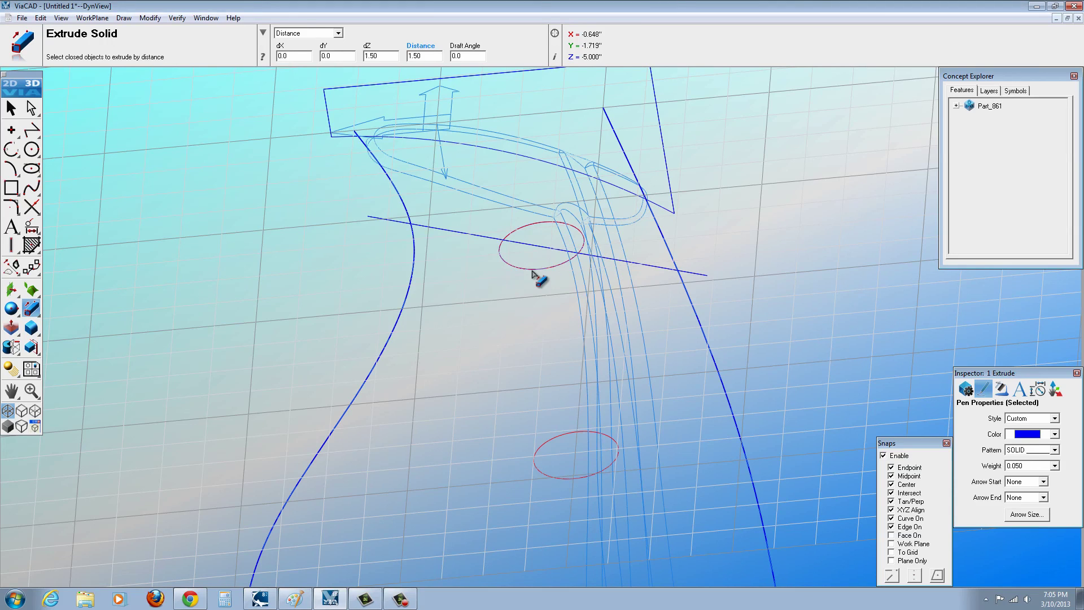
{"action": "left_click", "coordinate": [409, 56]}
{"action": "scroll", "coordinate": [388, 237], "scroll_direction": "down", "scroll_amount": 2}
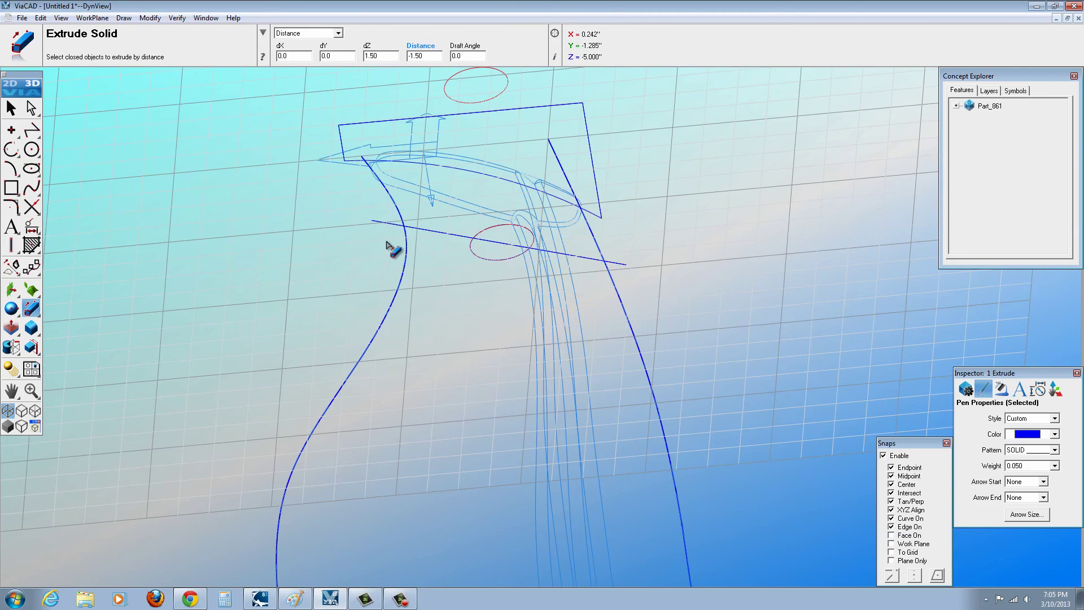
Return the model to shaded display and set the spout cylinder's extrusion distance to 1.0.
{"action": "middle_click_drag", "start_coordinate": [407, 235], "coordinate": [395, 205]}
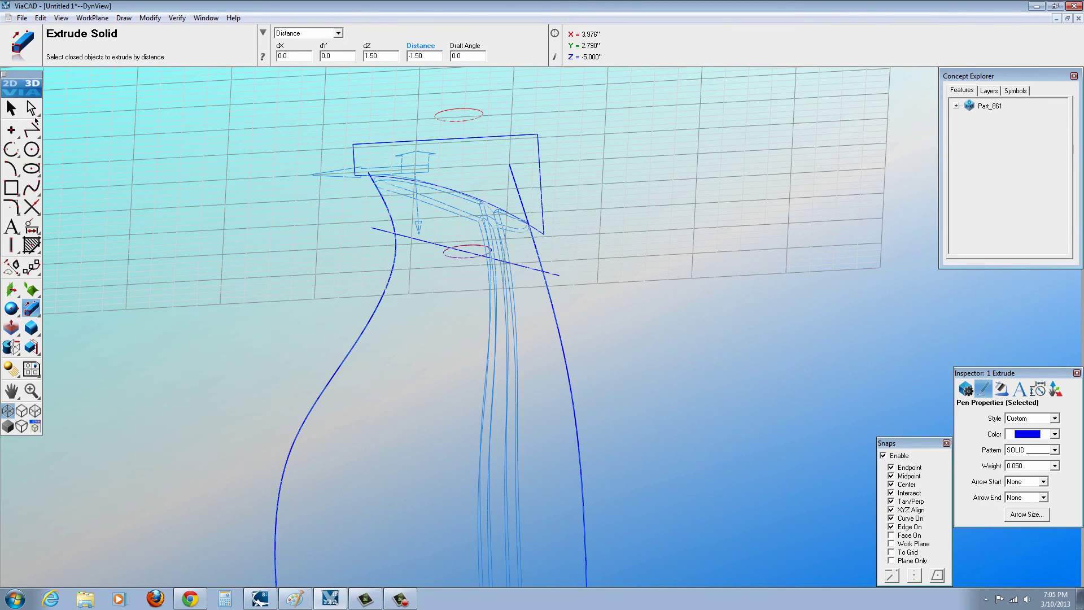
{"action": "left_click", "coordinate": [9, 427]}
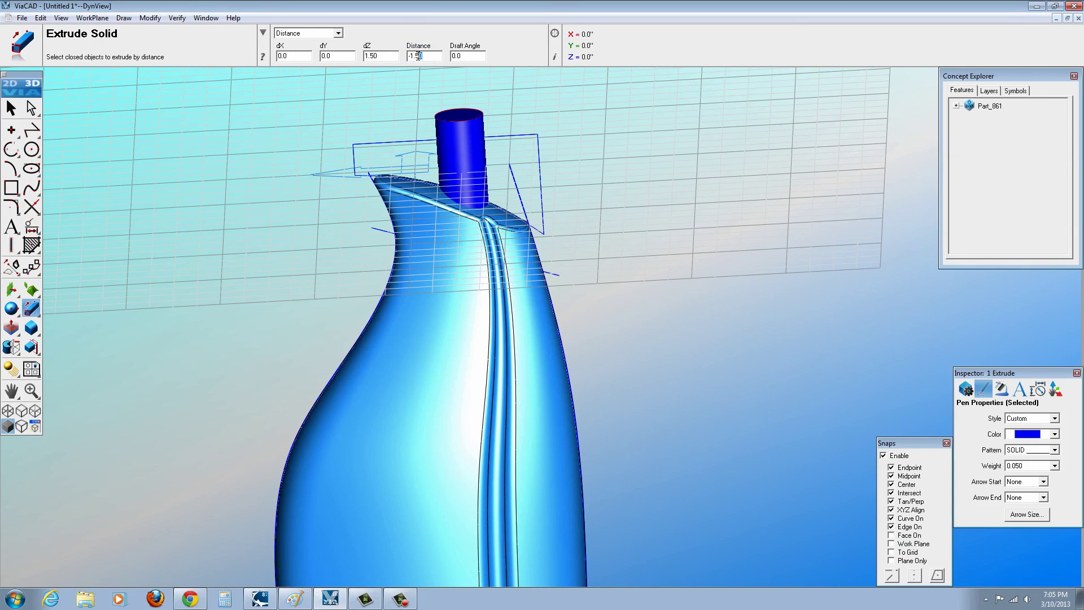
{"action": "key", "text": "Return"}
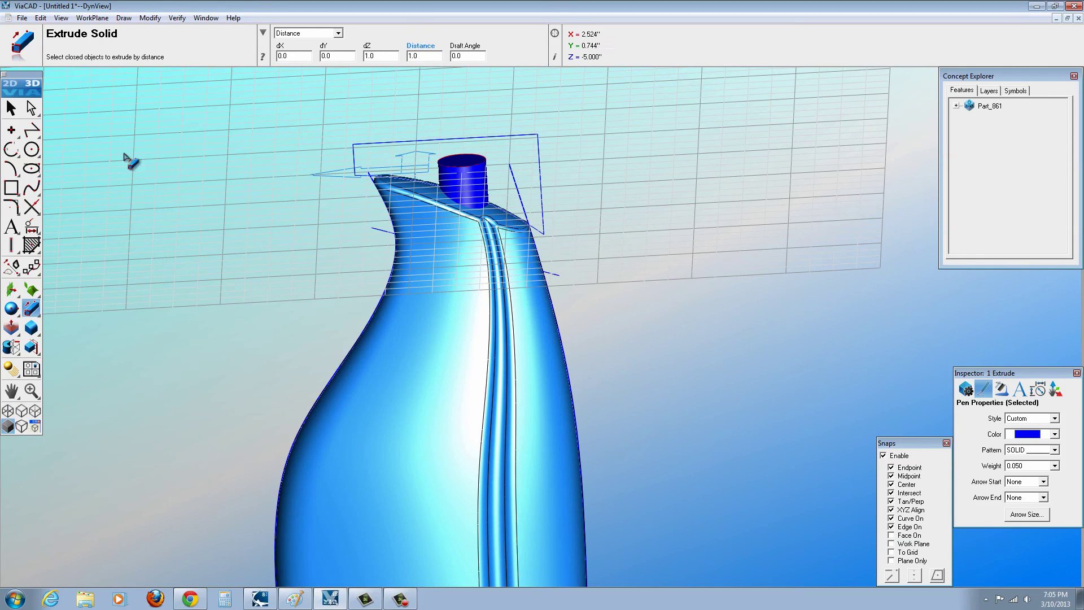
{"action": "key", "text": "Escape"}
Push/pull the spout cylinder's outer end face outward by about 0.014 inch.
{"action": "middle_click_drag", "start_coordinate": [69, 178], "coordinate": [100, 356]}
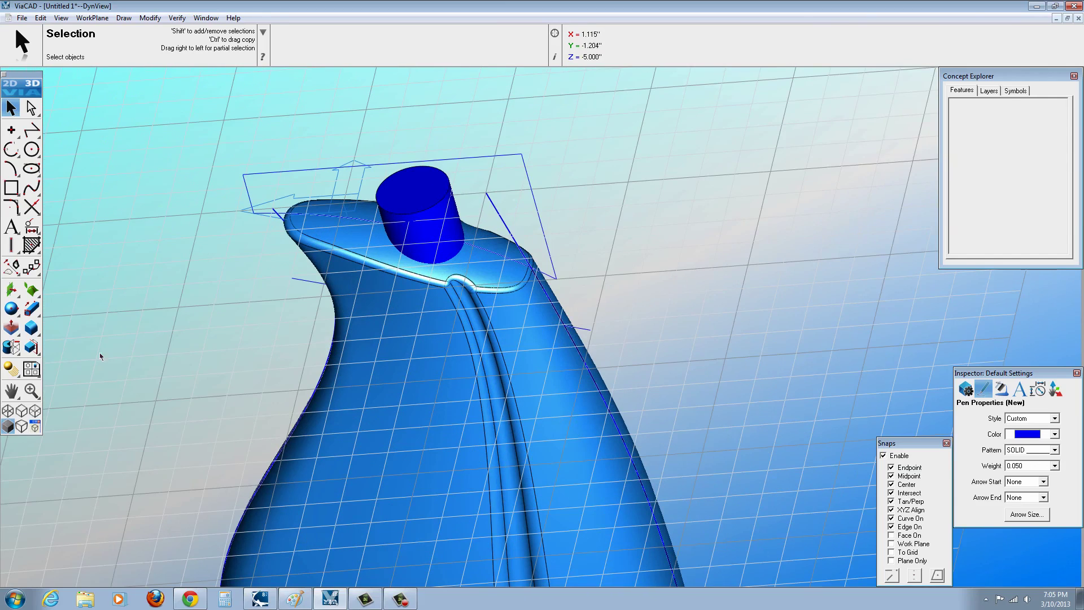
{"action": "left_click", "coordinate": [11, 328]}
{"action": "mouse_move", "coordinate": [414, 192]}
{"action": "left_mouse_down"}
{"action": "mouse_move", "coordinate": [423, 182]}
{"action": "mouse_move", "coordinate": [419, 197]}
{"action": "mouse_move", "coordinate": [414, 187]}
{"action": "left_mouse_up"}
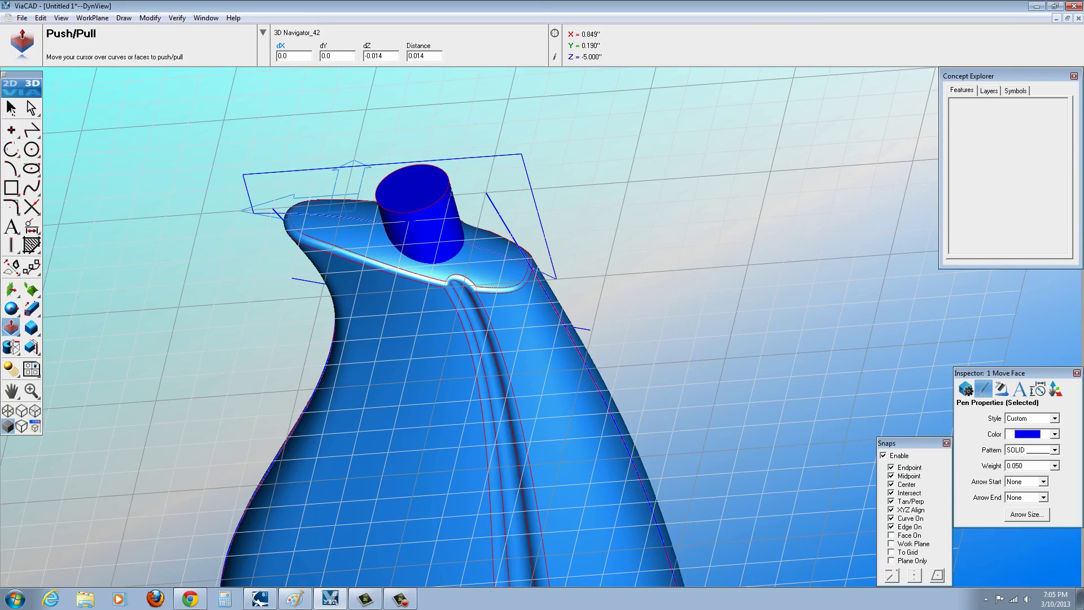
{"action": "key", "text": "Escape"}
Join the spout cylinder to the bottle body as one solid with Add Solid.
{"action": "middle_click_drag", "start_coordinate": [308, 429], "coordinate": [49, 430]}
{"action": "left_click", "coordinate": [14, 349]}
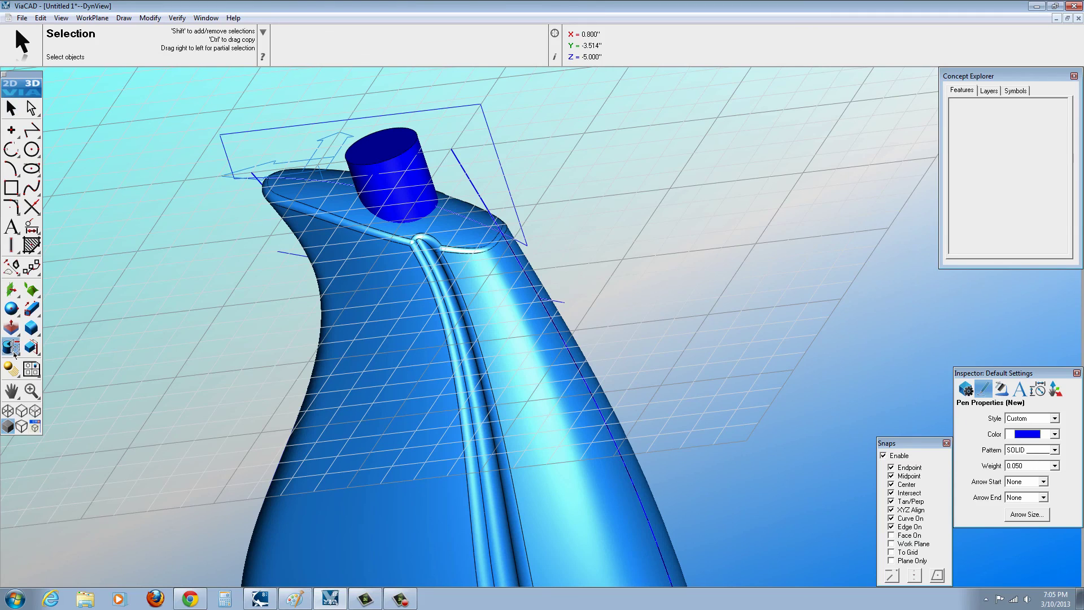
{"action": "left_click", "coordinate": [345, 308]}
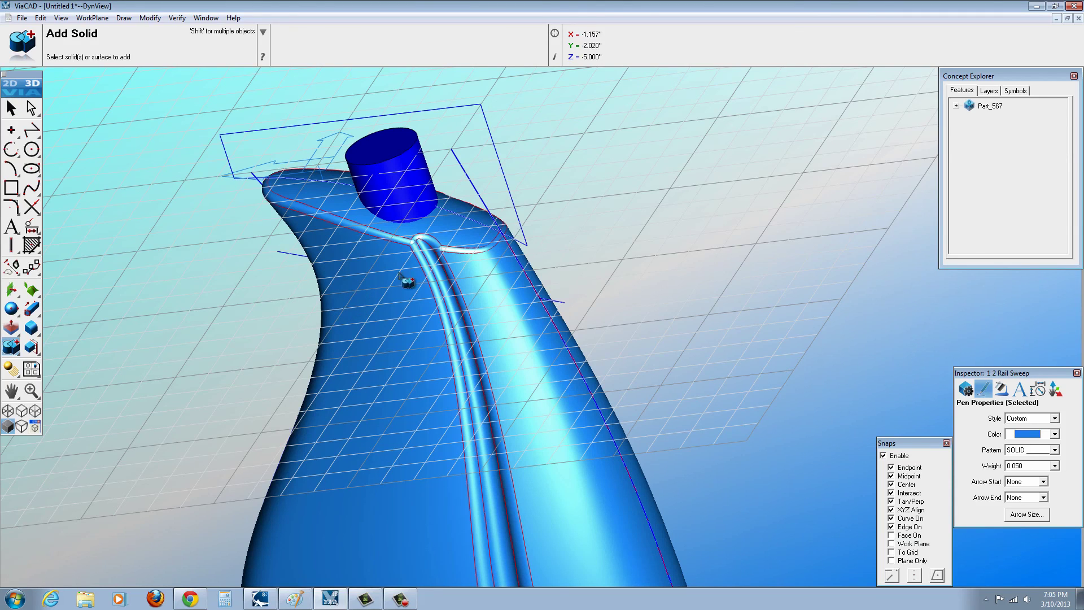
{"action": "left_click", "coordinate": [430, 167]}
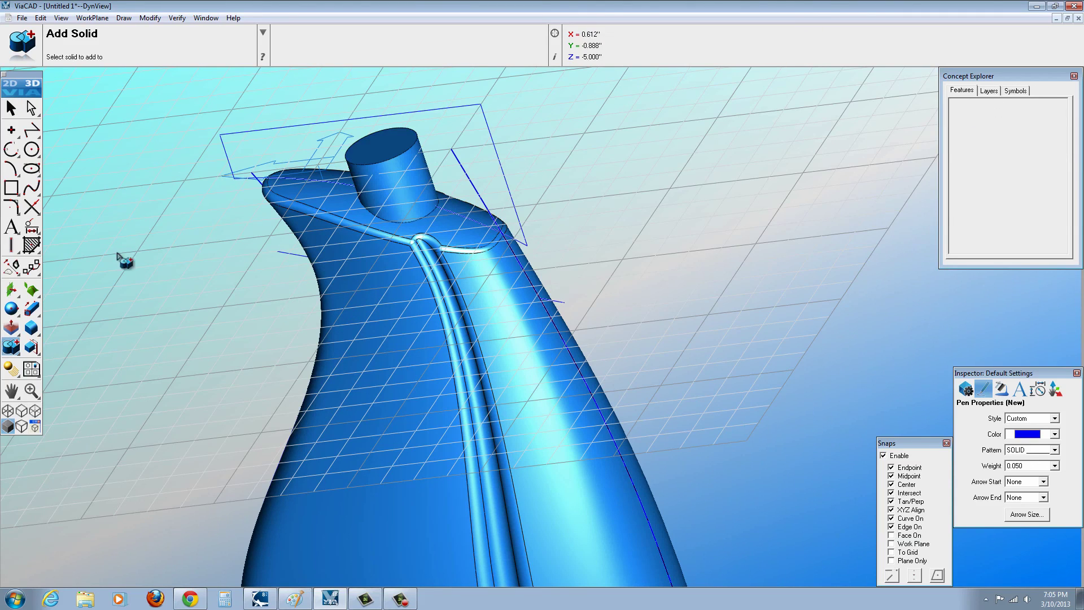
Apply a radial constant blend with radius 0.030 to the edge where the spout meets the neck.
{"action": "left_click", "coordinate": [36, 333]}
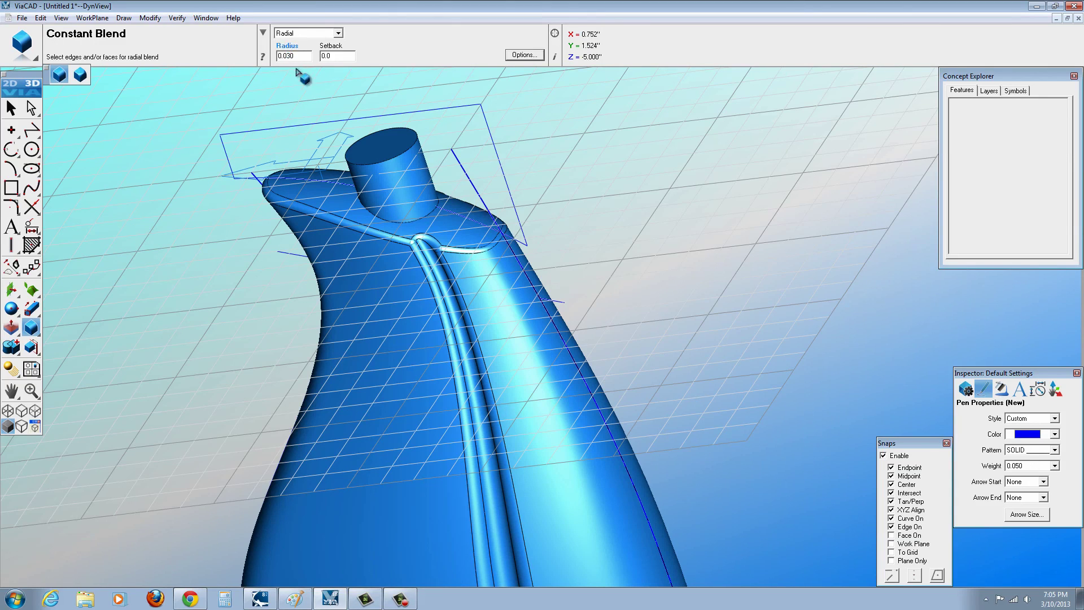
{"action": "left_click", "coordinate": [402, 224]}
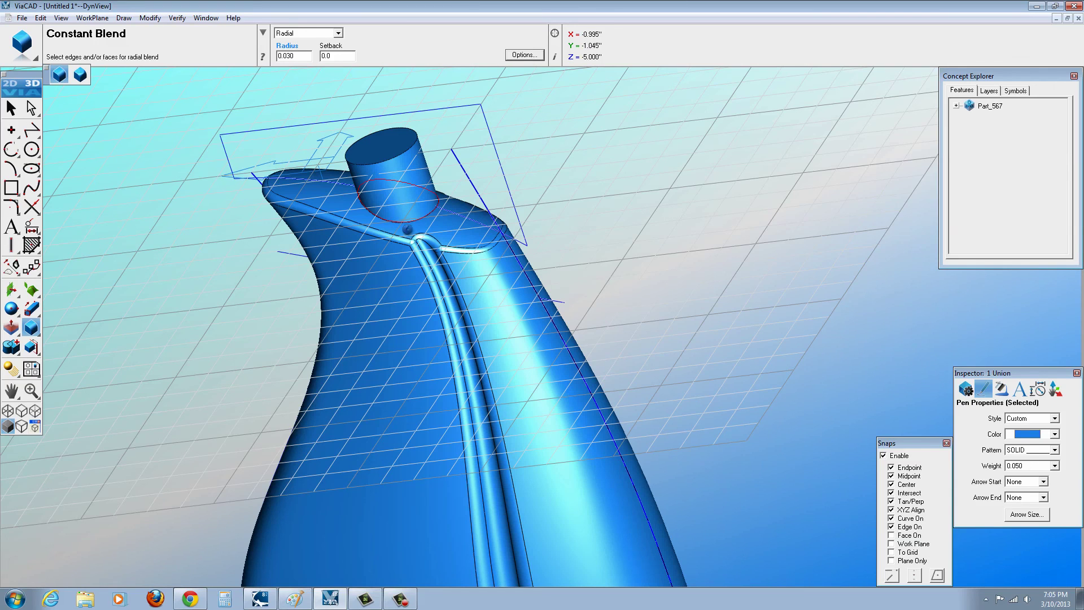
{"action": "right_click", "coordinate": [138, 247]}
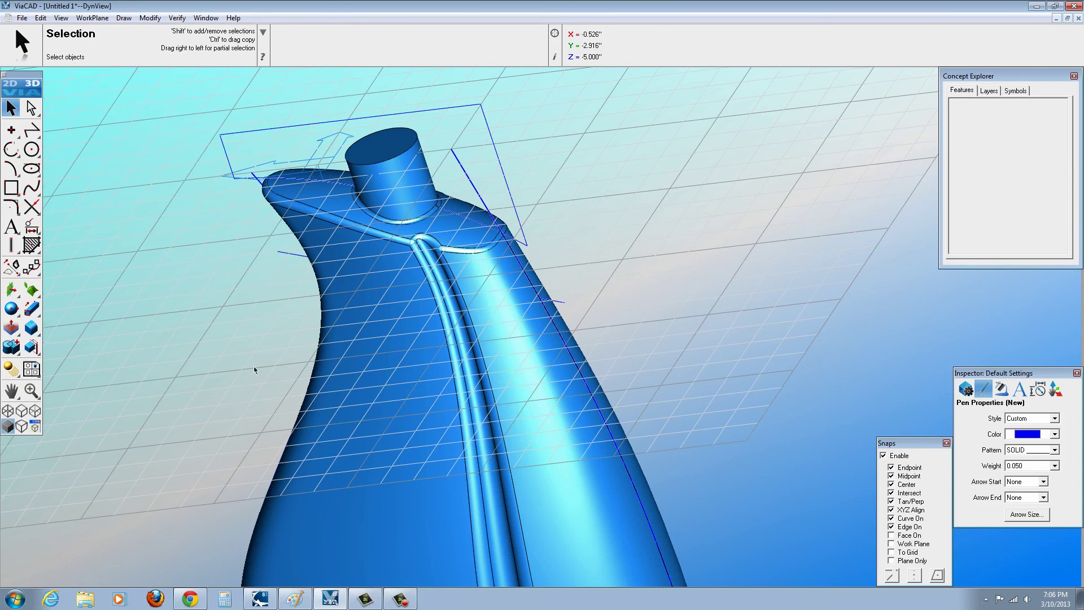
Reset the work plane to Global, back at the bottle's base.
{"action": "scroll", "coordinate": [138, 247], "scroll_direction": "down", "scroll_amount": 5}
{"action": "scroll", "coordinate": [137, 247], "scroll_direction": "up", "scroll_amount": 4}
{"action": "left_click", "coordinate": [93, 18]}
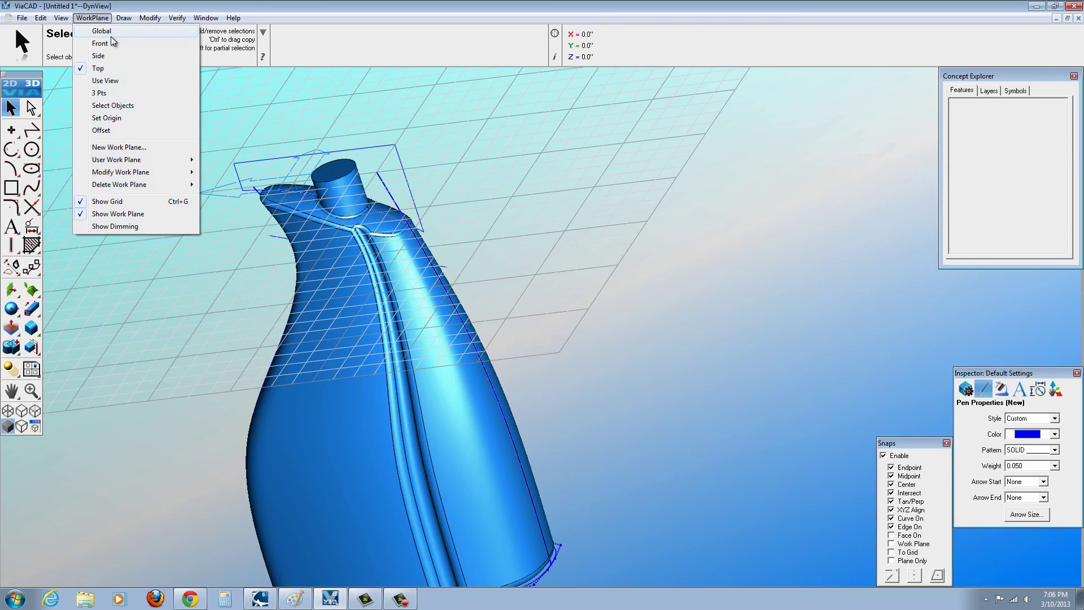
{"action": "left_click", "coordinate": [107, 65]}
{"action": "scroll", "coordinate": [255, 276], "scroll_direction": "up", "scroll_amount": 5}
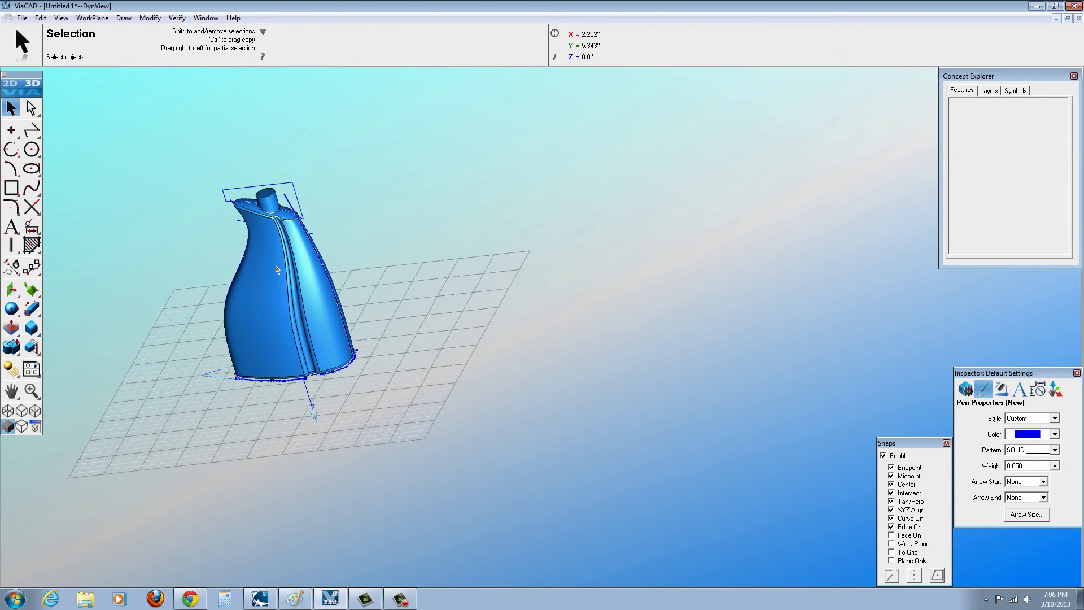
Hide all curves so that only the bottle solid is displayed.
{"action": "right_click", "coordinate": [512, 232]}
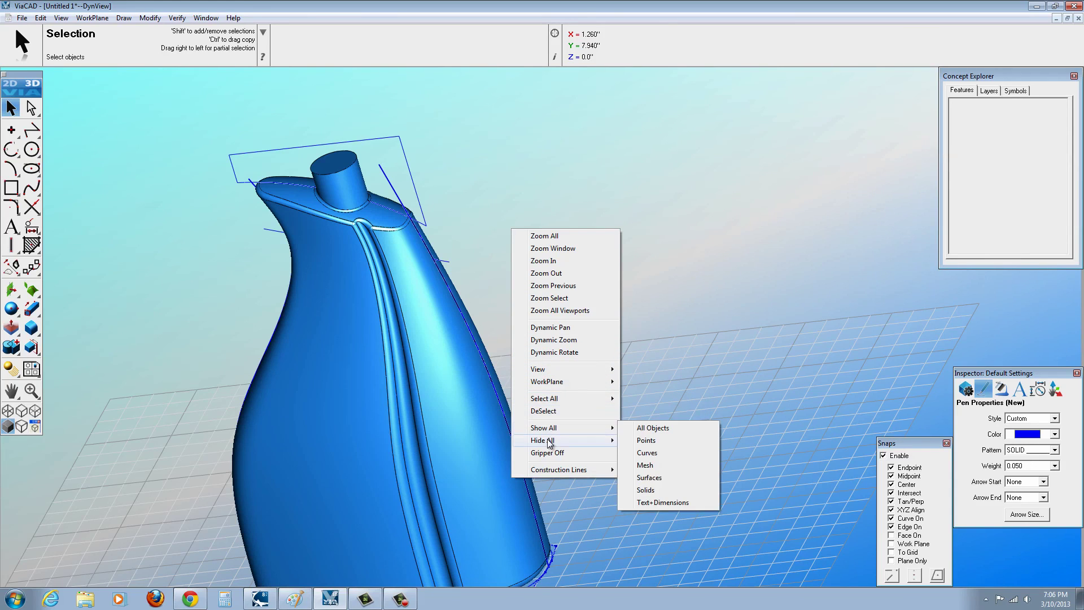
{"action": "mouse_move", "coordinate": [579, 447]}
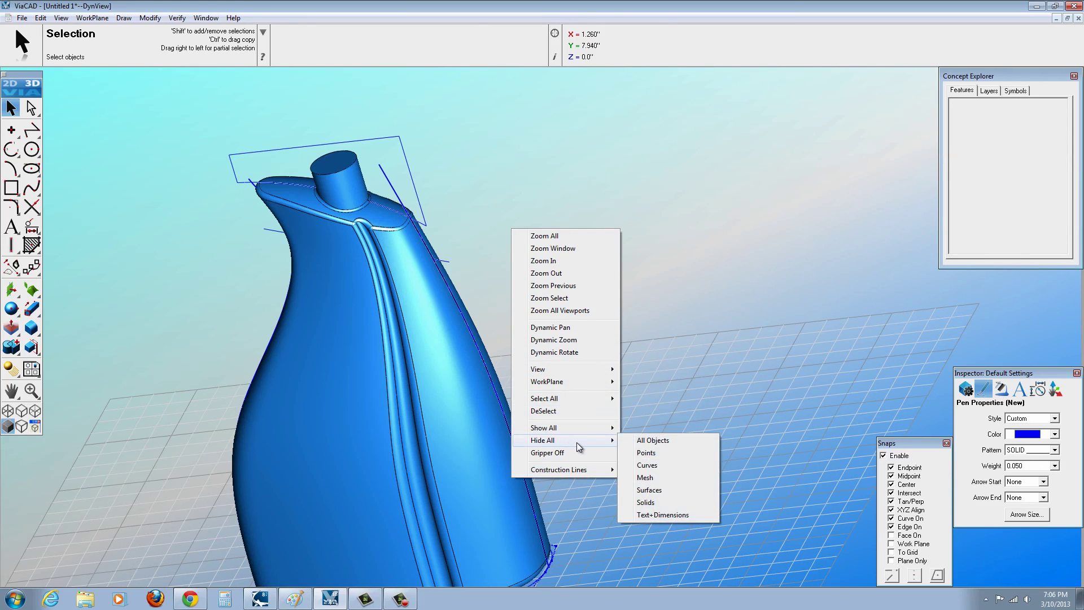
{"action": "left_click", "coordinate": [642, 466]}
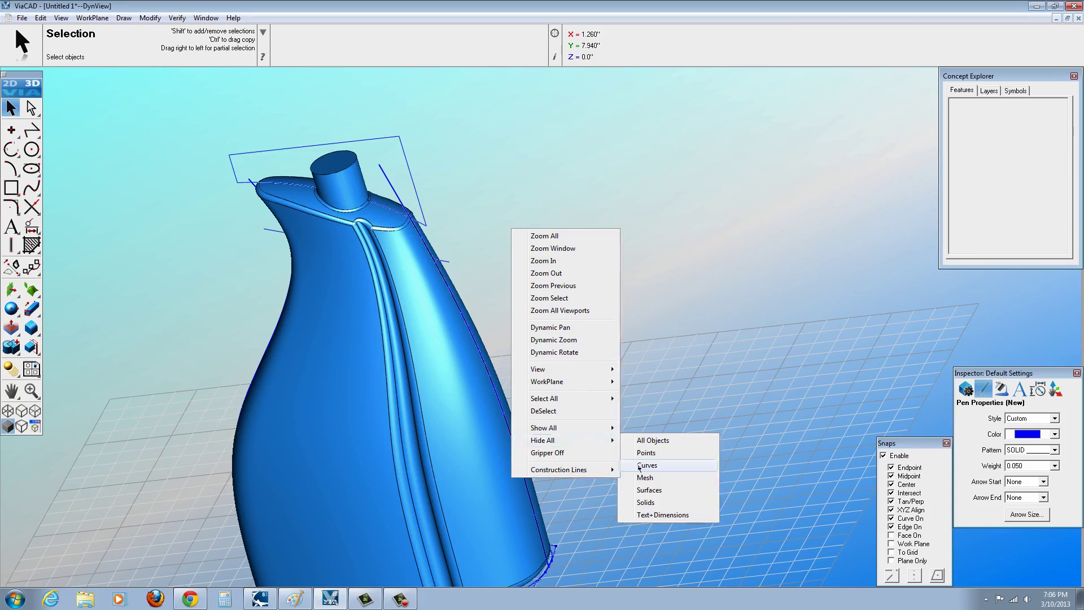
{"action": "scroll", "coordinate": [465, 355], "scroll_direction": "down", "scroll_amount": 3}
{"action": "scroll", "coordinate": [464, 355], "scroll_direction": "up", "scroll_amount": 4}
{"action": "mouse_move", "coordinate": [465, 355]}
{"action": "middle_mouse_down"}
{"action": "mouse_move", "coordinate": [581, 249]}
{"action": "mouse_move", "coordinate": [561, 244]}
{"action": "mouse_move", "coordinate": [472, 273]}
{"action": "mouse_move", "coordinate": [417, 246]}
{"action": "mouse_move", "coordinate": [438, 355]}
{"action": "mouse_move", "coordinate": [465, 368]}
{"action": "middle_mouse_up"}
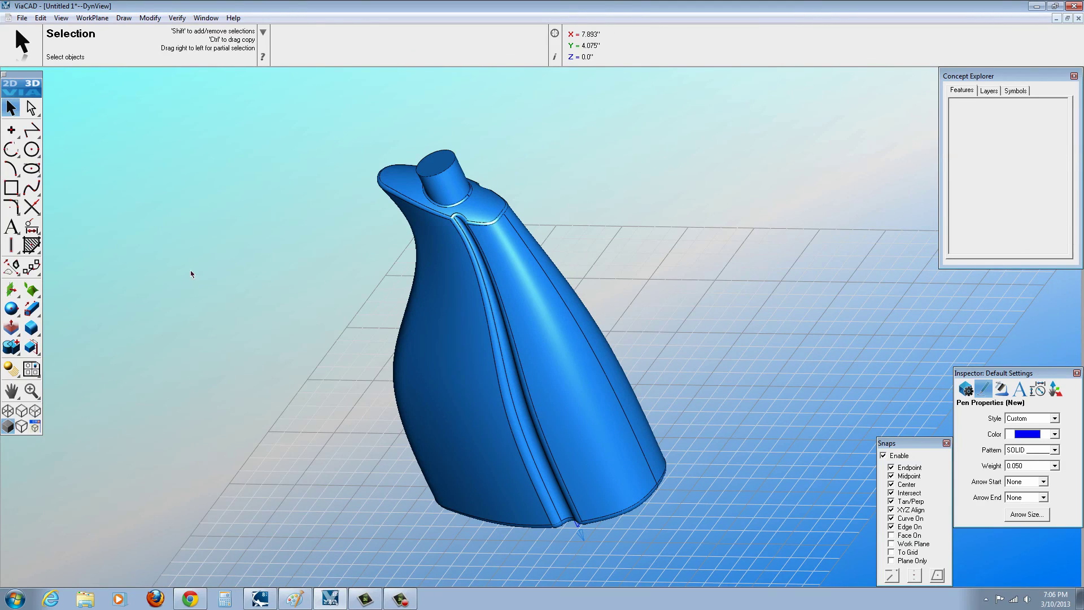
Shell the bottle with an offset of 0.020, leaving the spout's end face open, and inspect the hollow body.
{"action": "left_click", "coordinate": [35, 336]}
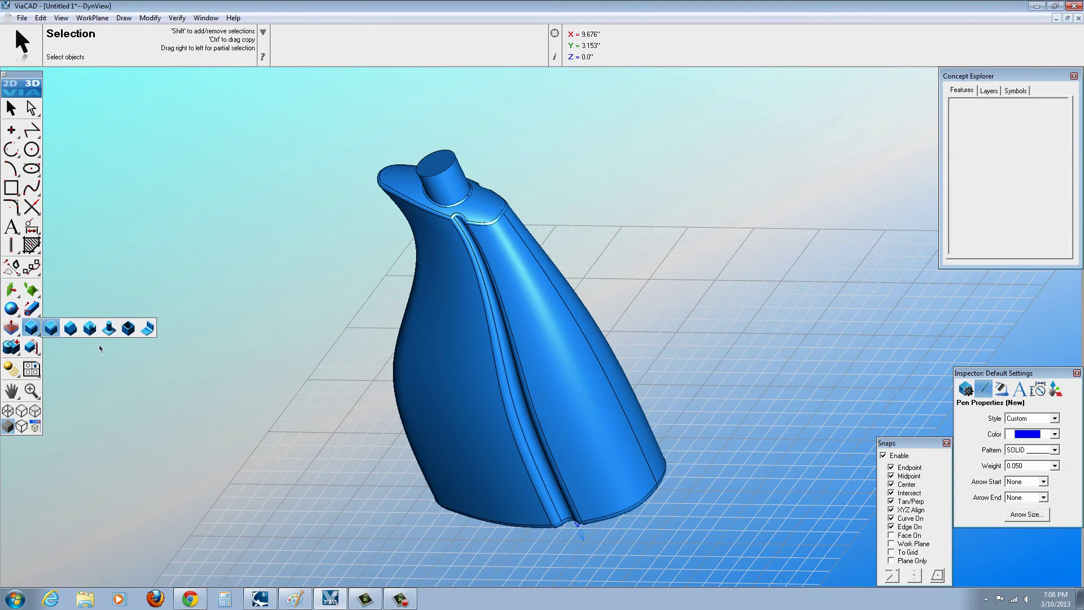
{"action": "left_click", "coordinate": [128, 328]}
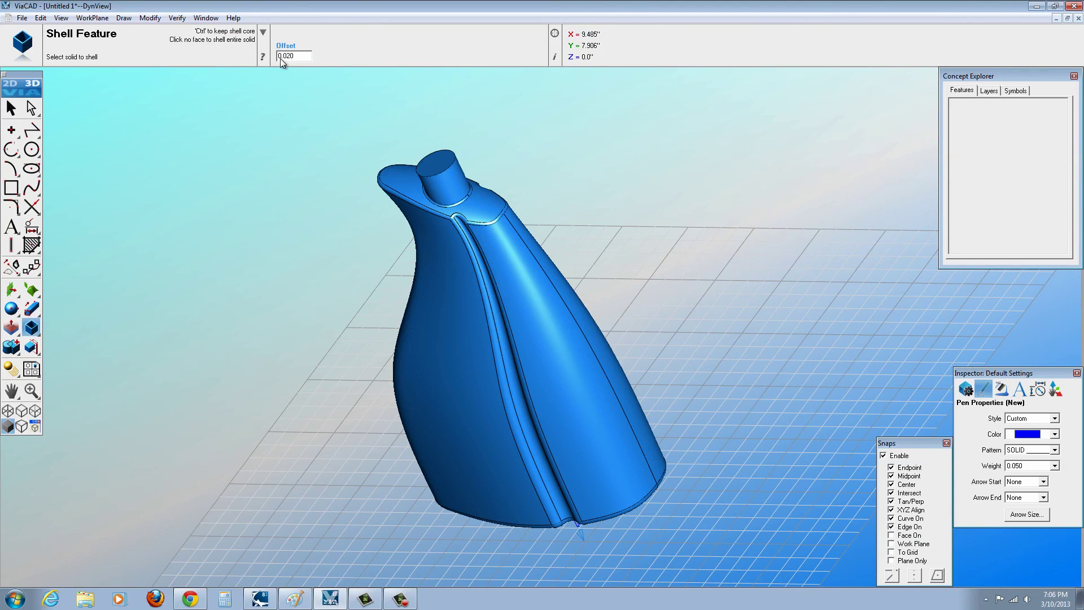
{"action": "middle_click_drag", "start_coordinate": [295, 245], "coordinate": [346, 271]}
{"action": "scroll", "coordinate": [483, 215], "scroll_direction": "up", "scroll_amount": 3}
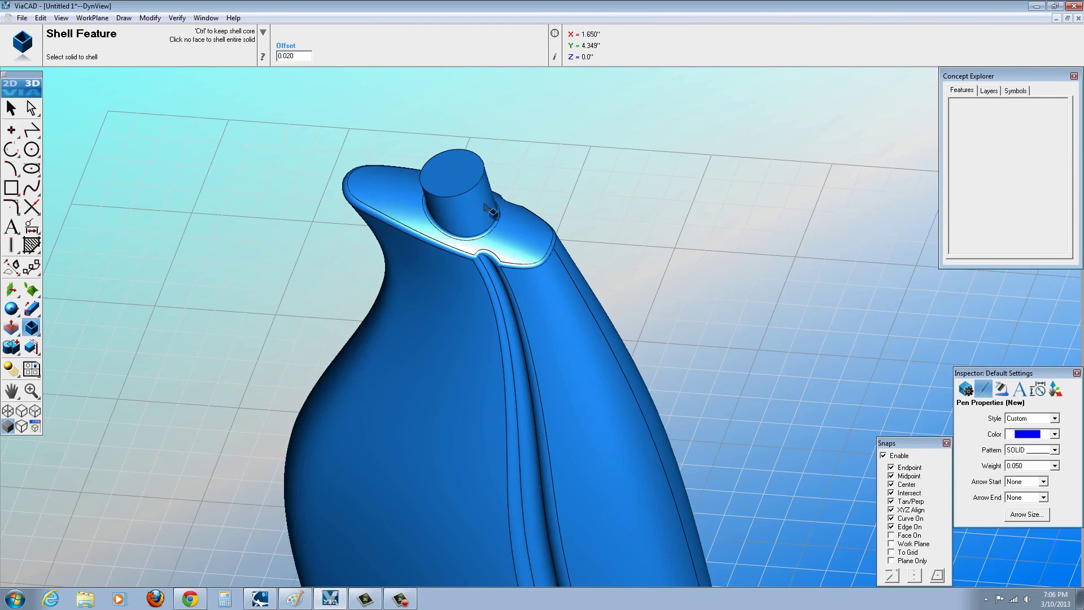
{"action": "left_click", "coordinate": [457, 176]}
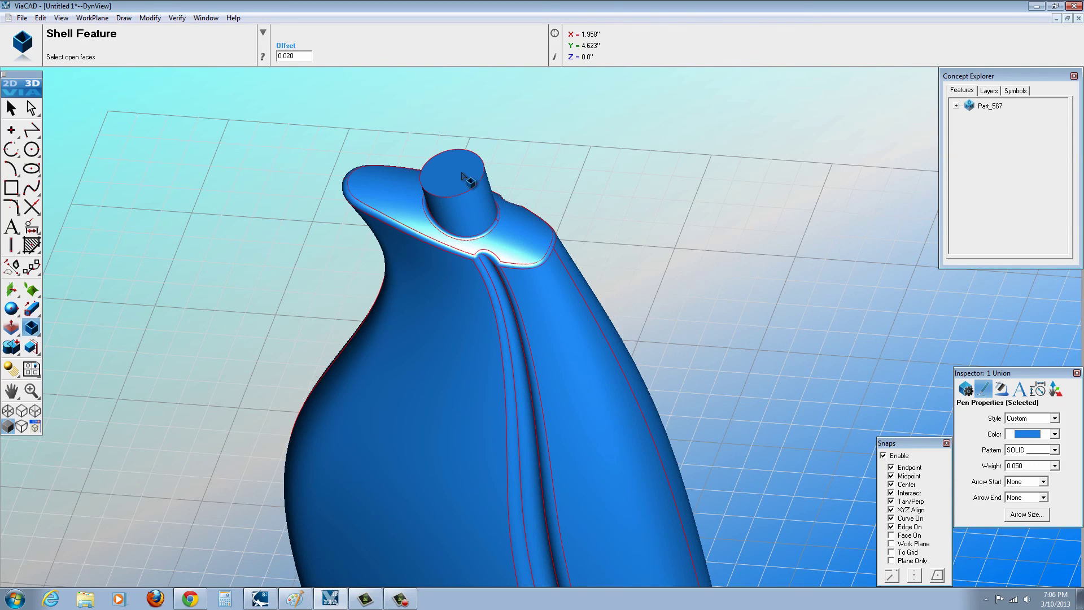
{"action": "left_click", "coordinate": [462, 176]}
{"action": "left_click", "coordinate": [487, 178]}
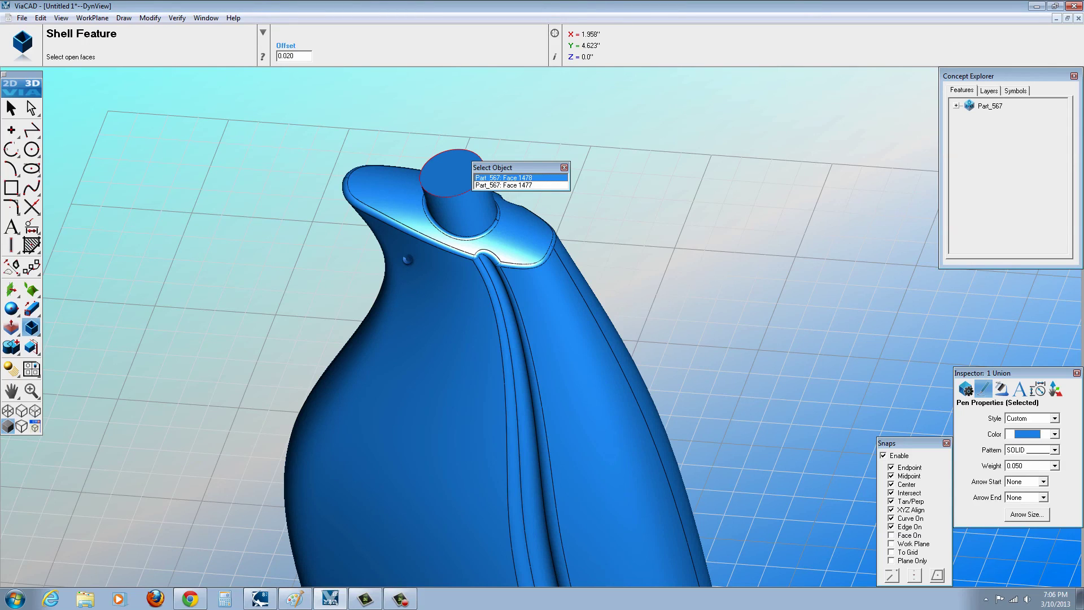
{"action": "left_click", "coordinate": [407, 258]}
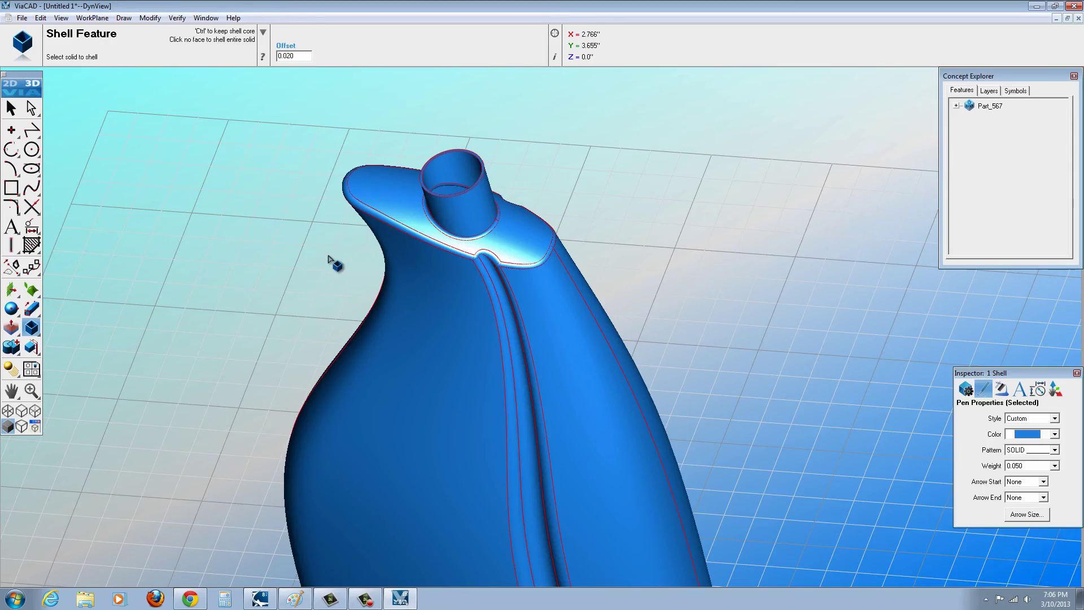
{"action": "middle_click_drag", "start_coordinate": [363, 295], "coordinate": [427, 486]}
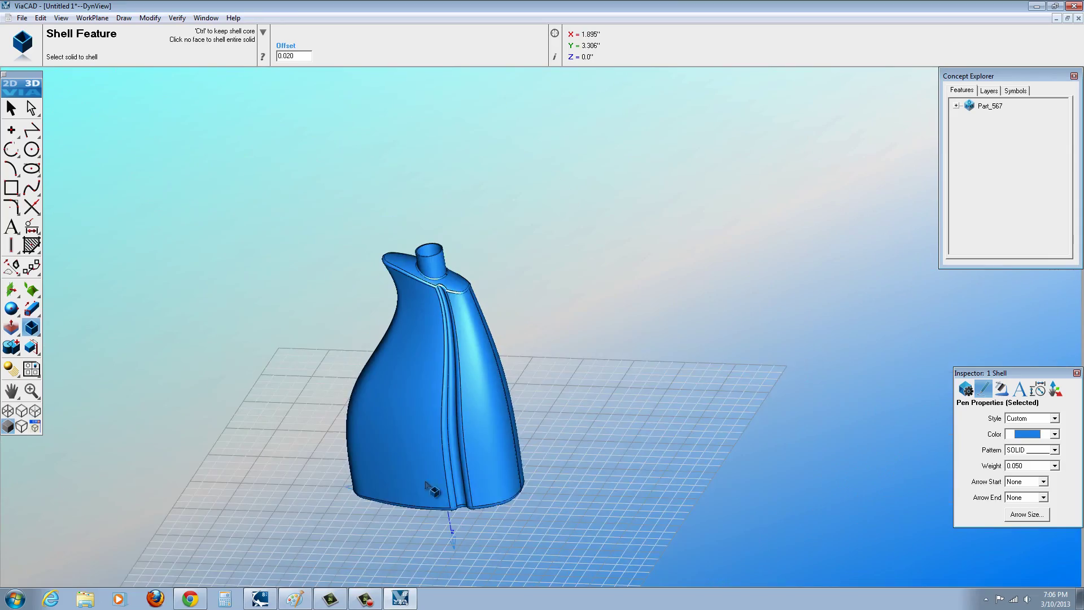
{"action": "scroll", "coordinate": [426, 486], "scroll_direction": "up", "scroll_amount": 3}
{"action": "middle_click_drag", "start_coordinate": [396, 260], "coordinate": [181, 307]}
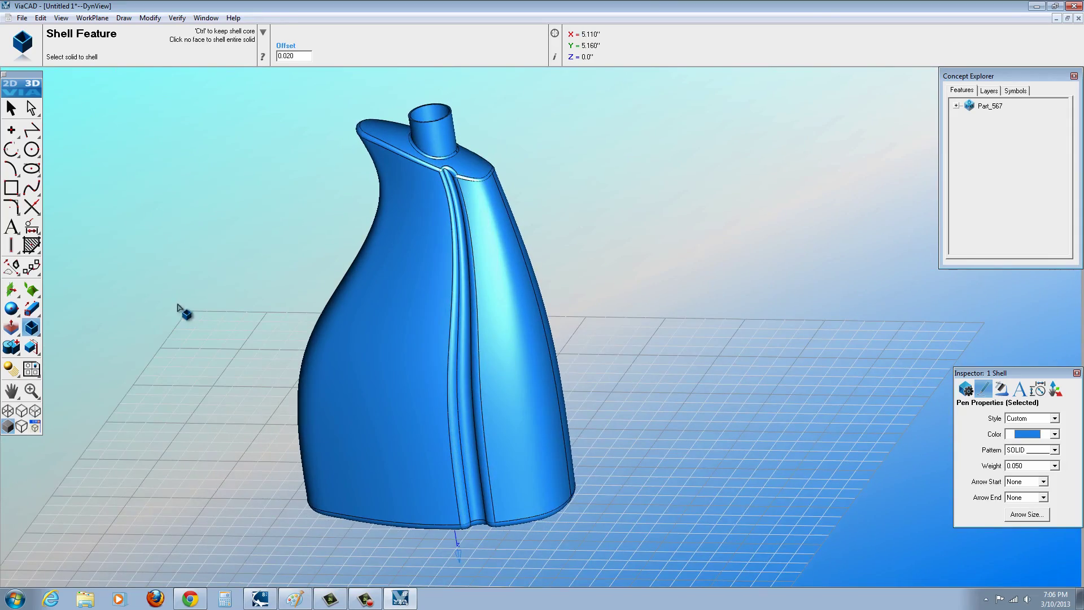
Remove the shell feature from the bottle's feature history.
{"action": "left_click", "coordinate": [955, 106]}
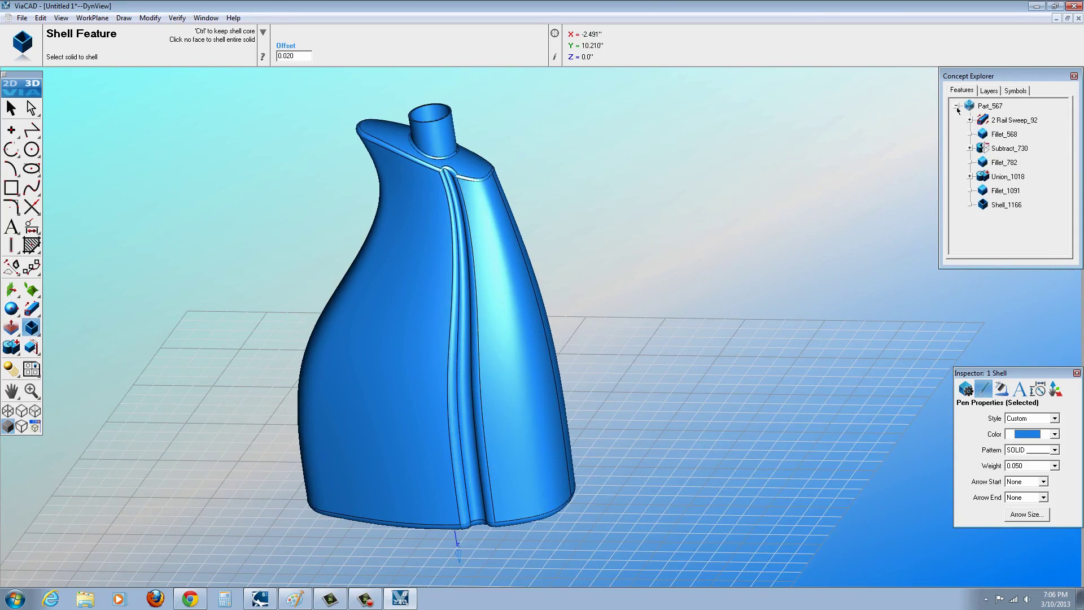
{"action": "right_click", "coordinate": [988, 206]}
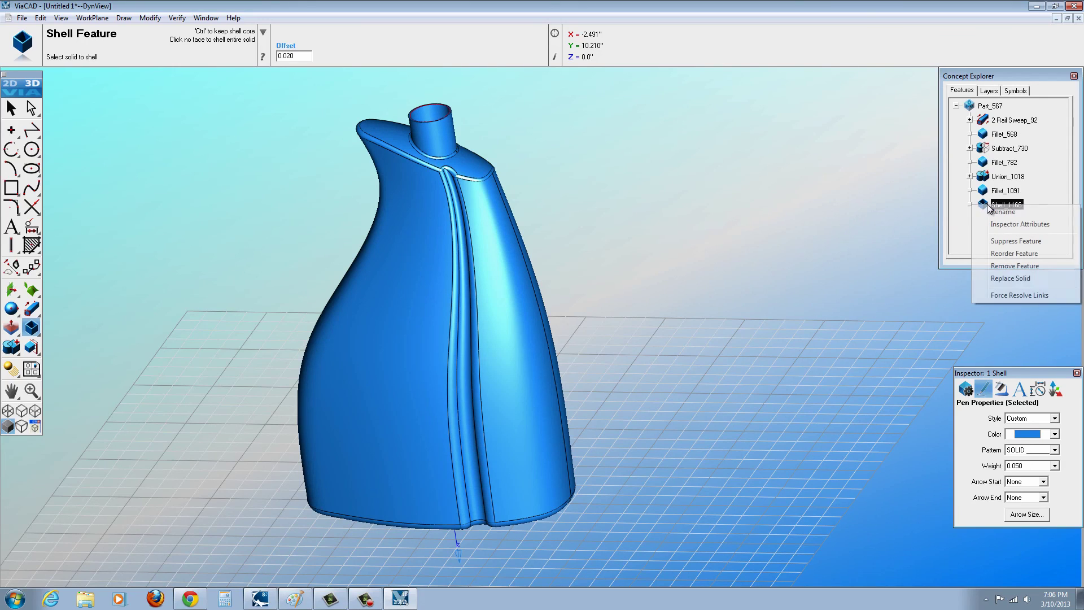
{"action": "left_click", "coordinate": [1005, 266]}
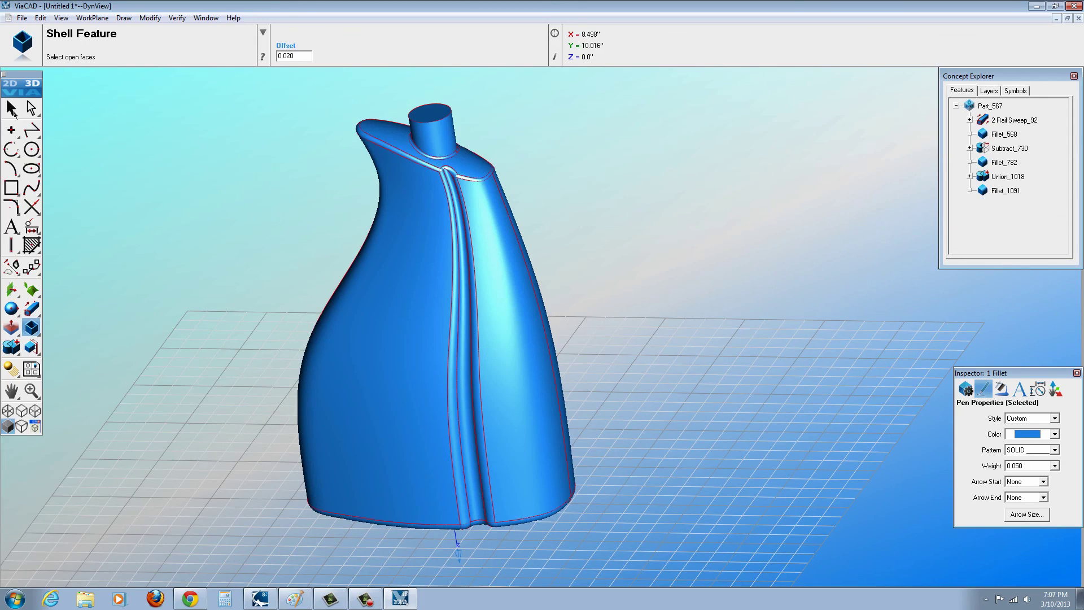
{"action": "key", "text": "Escape"}
Set the work plane to Front and switch to the Front view of the bottle.
{"action": "middle_click_drag", "start_coordinate": [363, 315], "coordinate": [259, 306]}
{"action": "scroll", "coordinate": [350, 305], "scroll_direction": "up", "scroll_amount": 2}
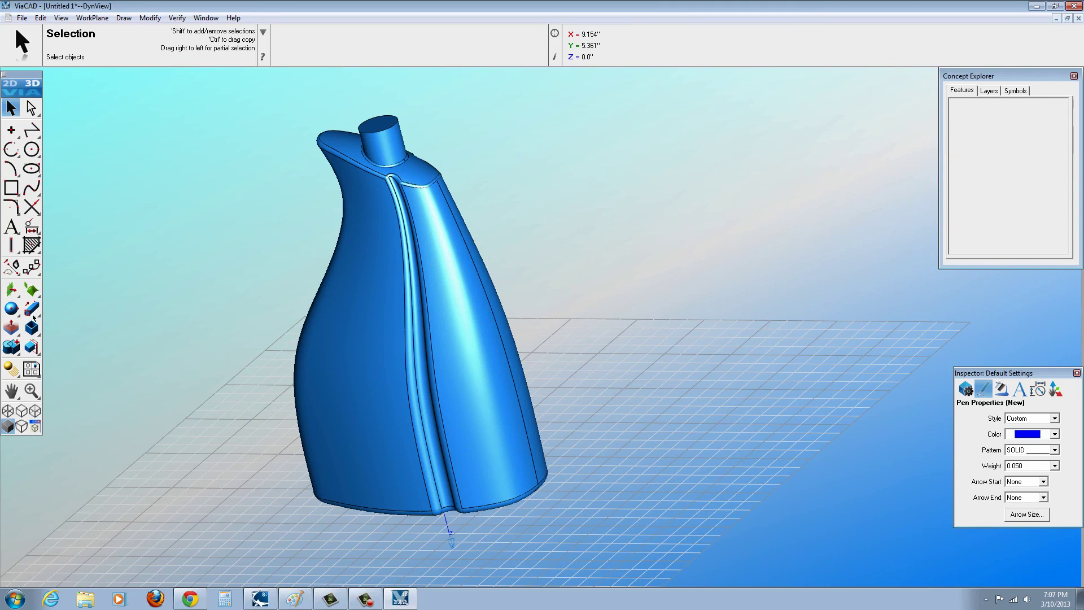
{"action": "left_click", "coordinate": [90, 18]}
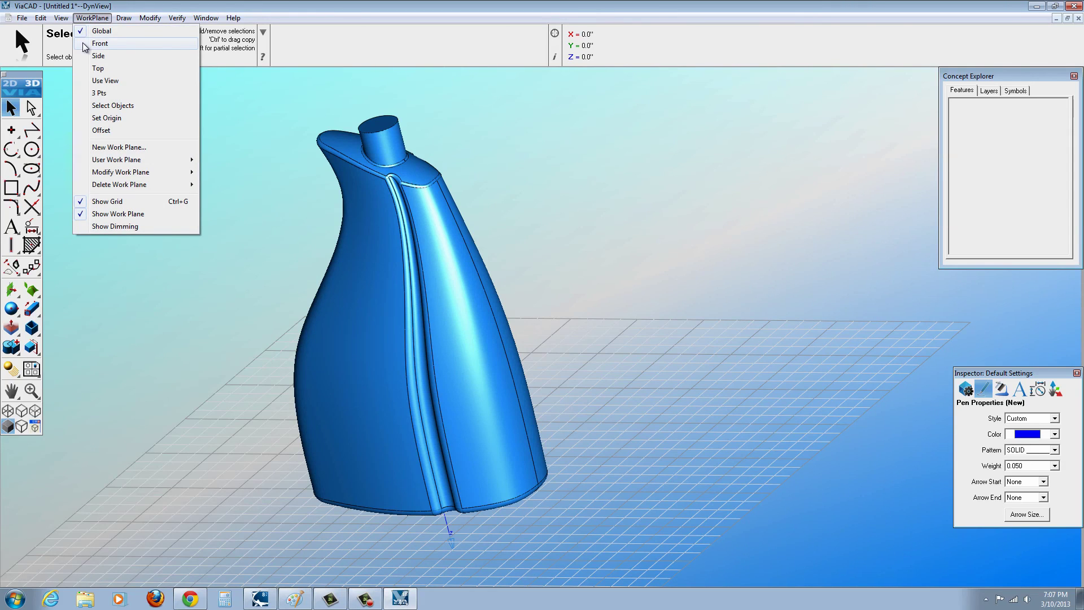
{"action": "left_click", "coordinate": [84, 44]}
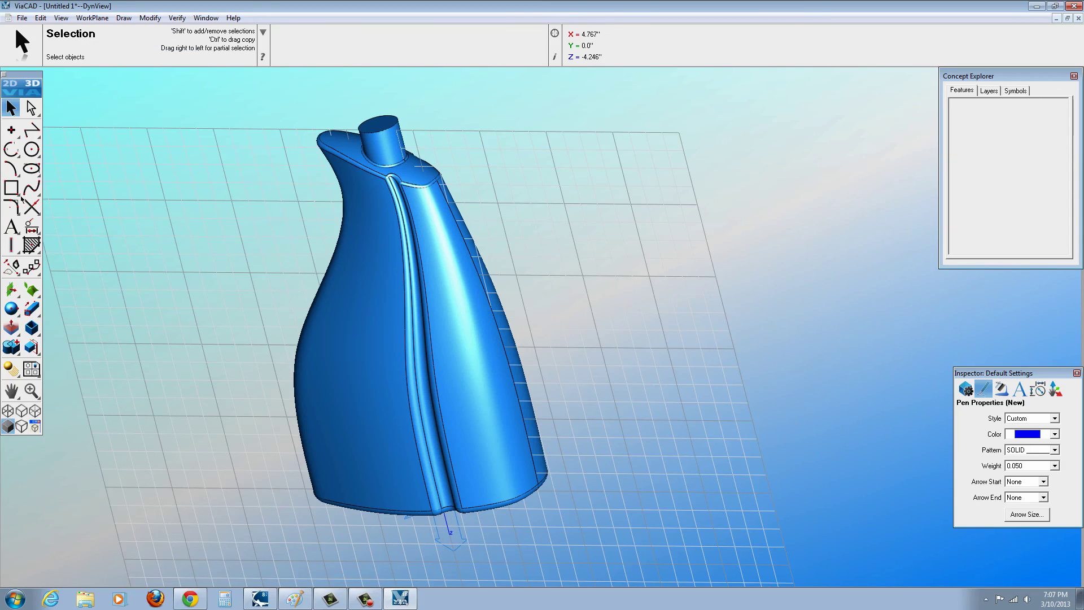
{"action": "left_click", "coordinate": [61, 18]}
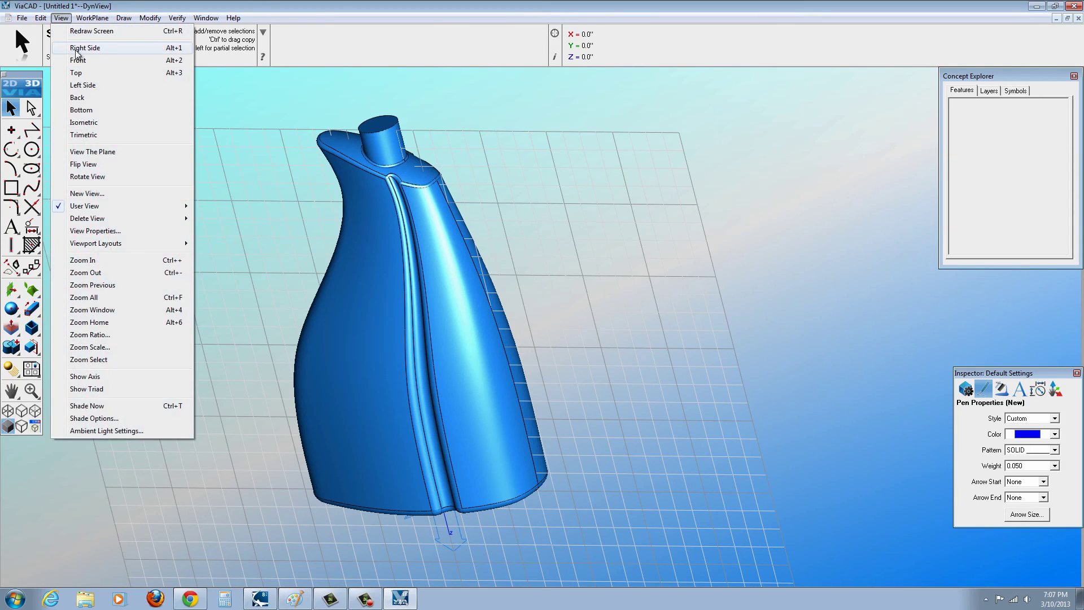
{"action": "left_click", "coordinate": [78, 61]}
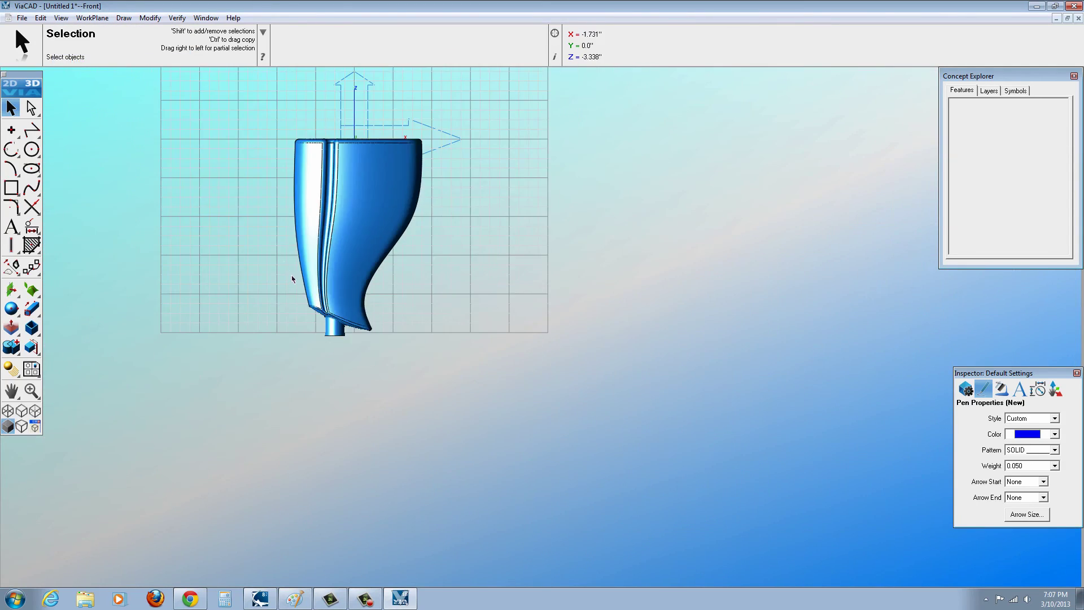
With grid snapping enabled, draw a rectangle about 4.38 by 6.20 in around the whole bottle on the Front work plane.
{"action": "left_click", "coordinate": [12, 192]}
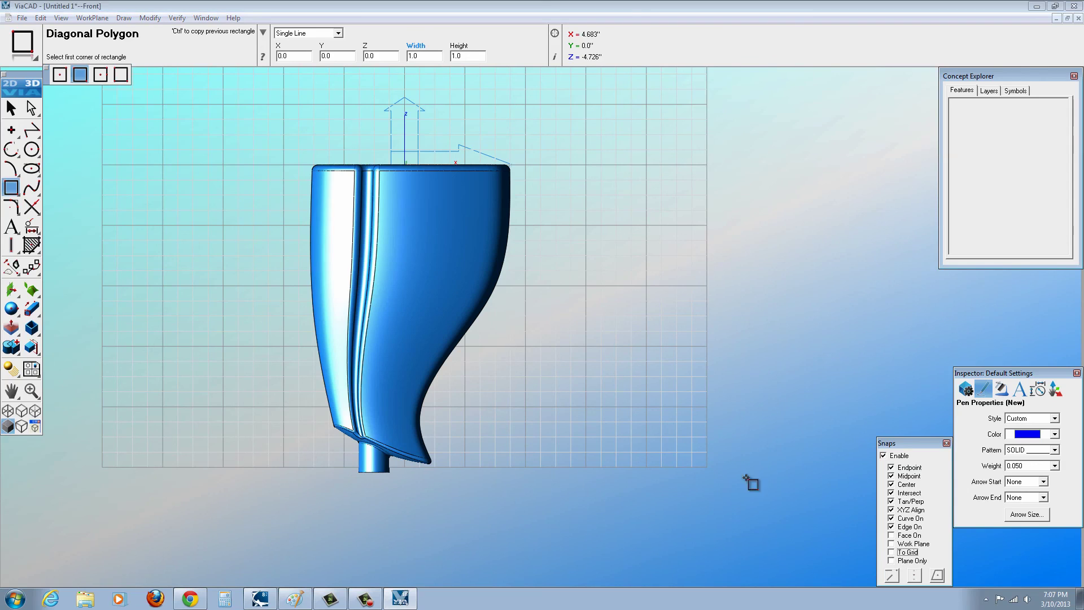
{"action": "left_click", "coordinate": [891, 552]}
{"action": "left_click", "coordinate": [534, 508]}
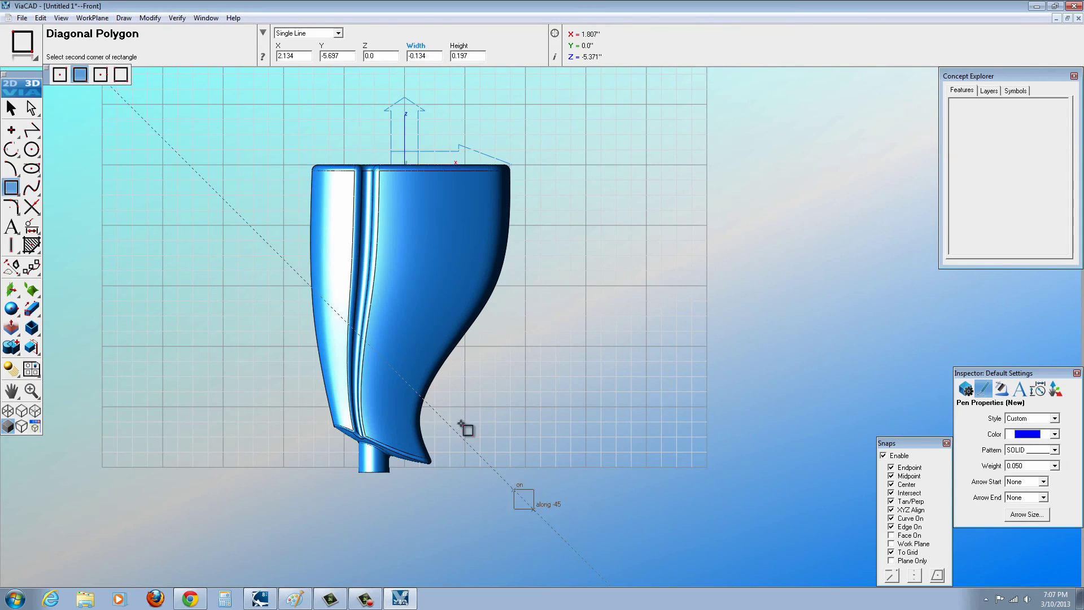
{"action": "left_click", "coordinate": [269, 135]}
Extrude the rectangle into a solid block with a distance of 1.0 and no draft angle.
{"action": "middle_click_drag", "start_coordinate": [365, 339], "coordinate": [322, 241]}
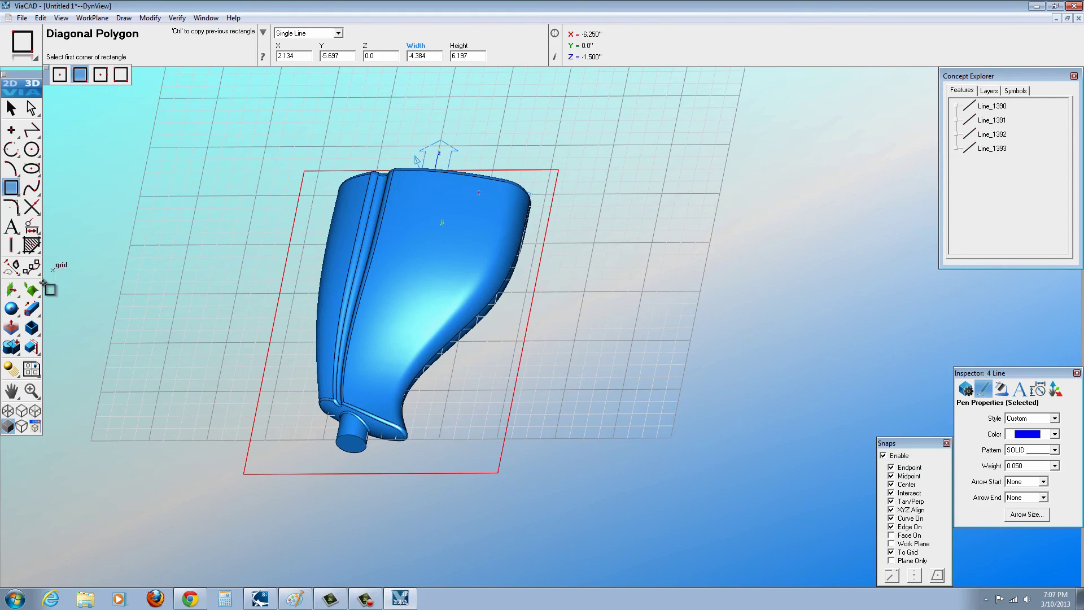
{"action": "left_click", "coordinate": [35, 311]}
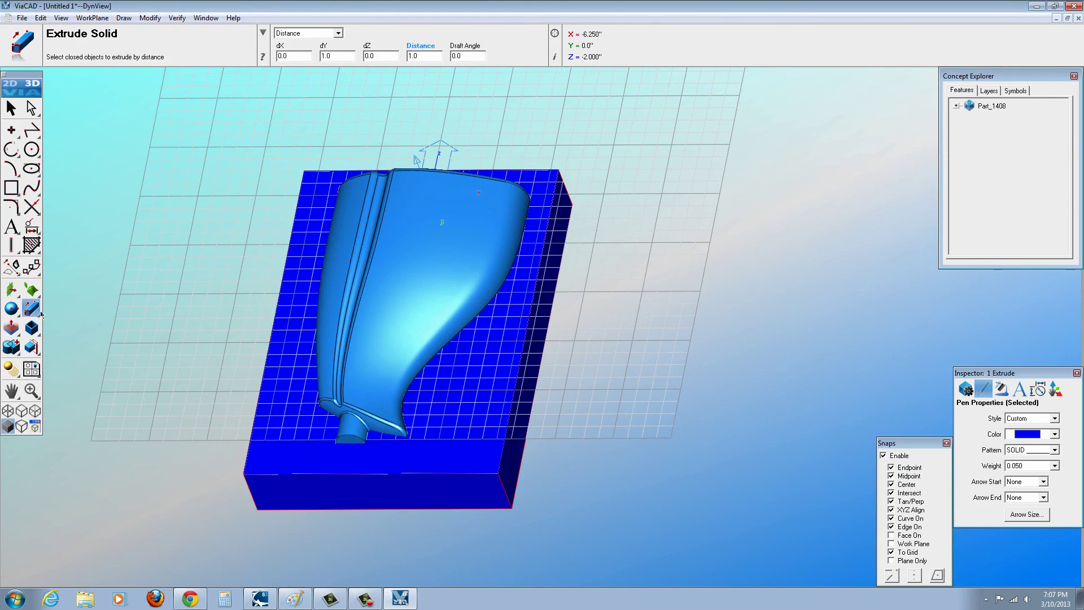
{"action": "middle_click_drag", "start_coordinate": [677, 452], "coordinate": [716, 480]}
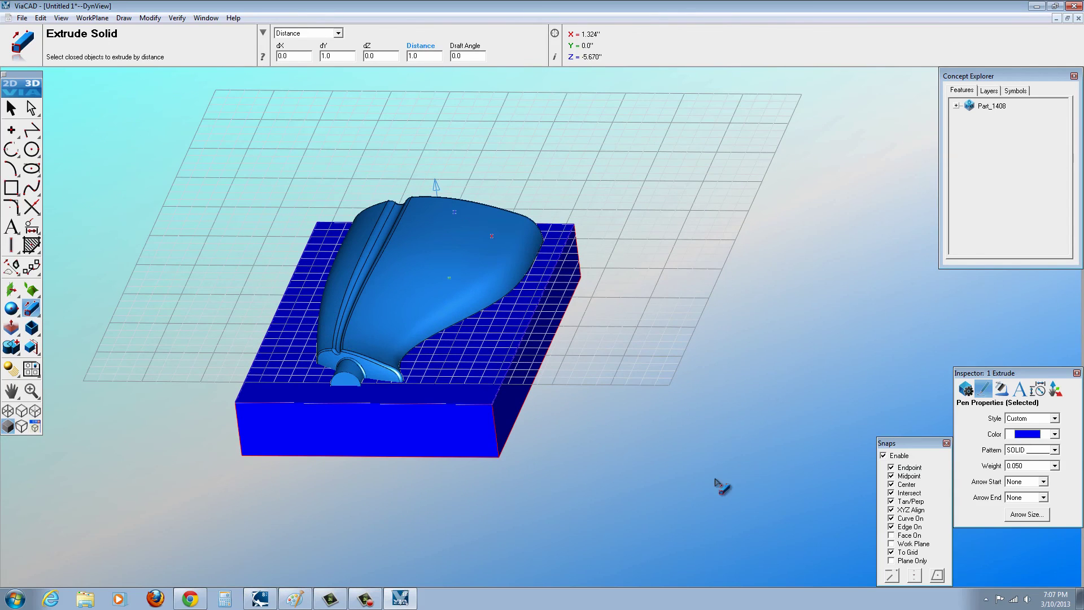
Try brown as the extruded block's colour and settle on white.
{"action": "left_click", "coordinate": [1055, 434]}
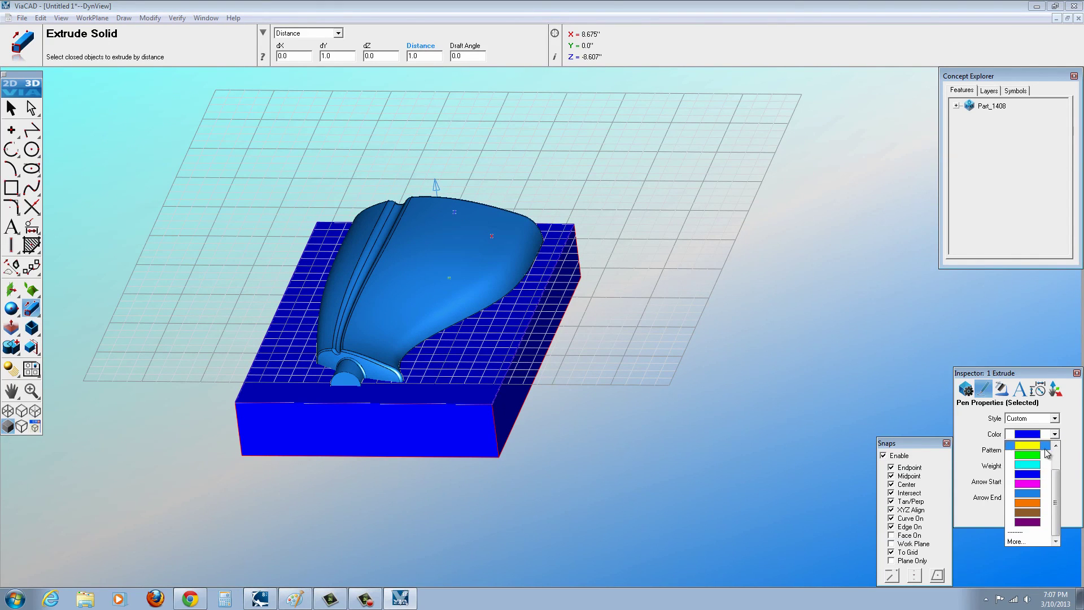
{"action": "left_click", "coordinate": [1028, 524]}
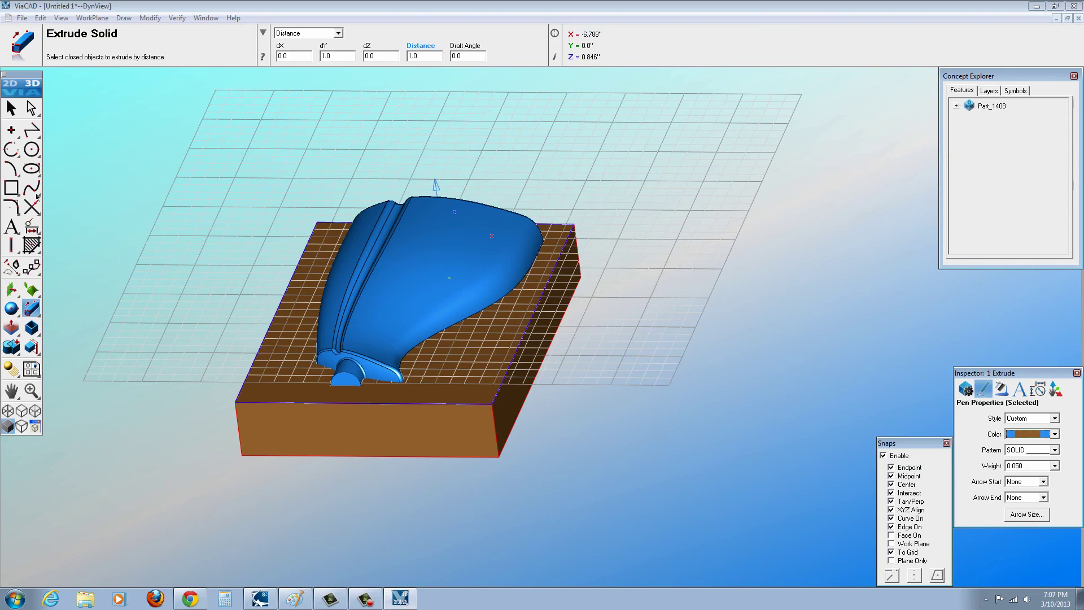
{"action": "left_click", "coordinate": [1055, 435]}
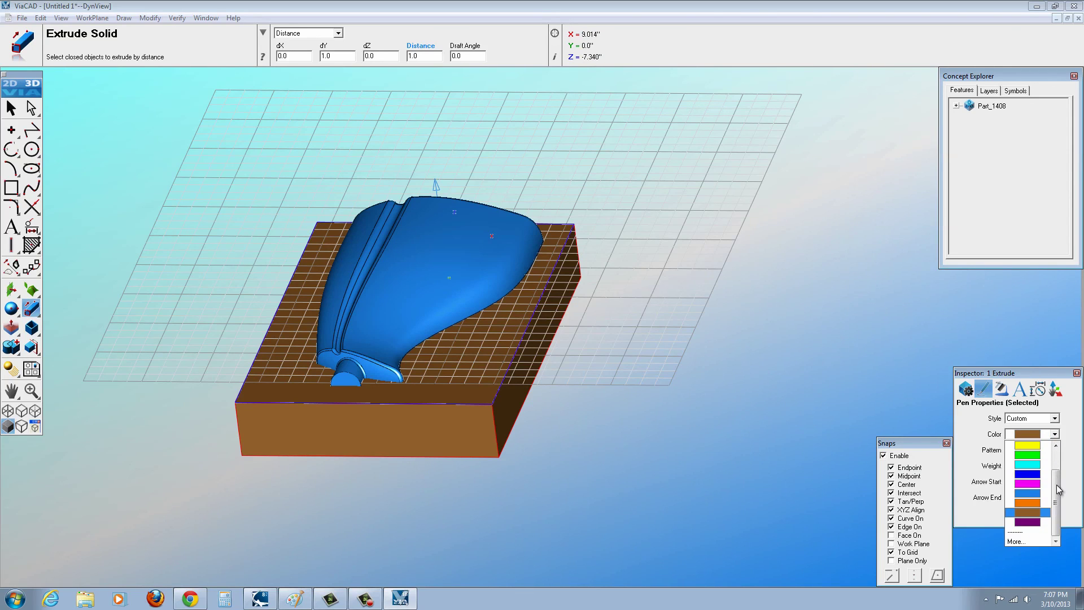
{"action": "mouse_move", "coordinate": [1058, 488]}
{"action": "left_mouse_down"}
{"action": "mouse_move", "coordinate": [1057, 477]}
{"action": "mouse_move", "coordinate": [1058, 500]}
{"action": "left_mouse_up"}
{"action": "left_click", "coordinate": [1038, 459]}
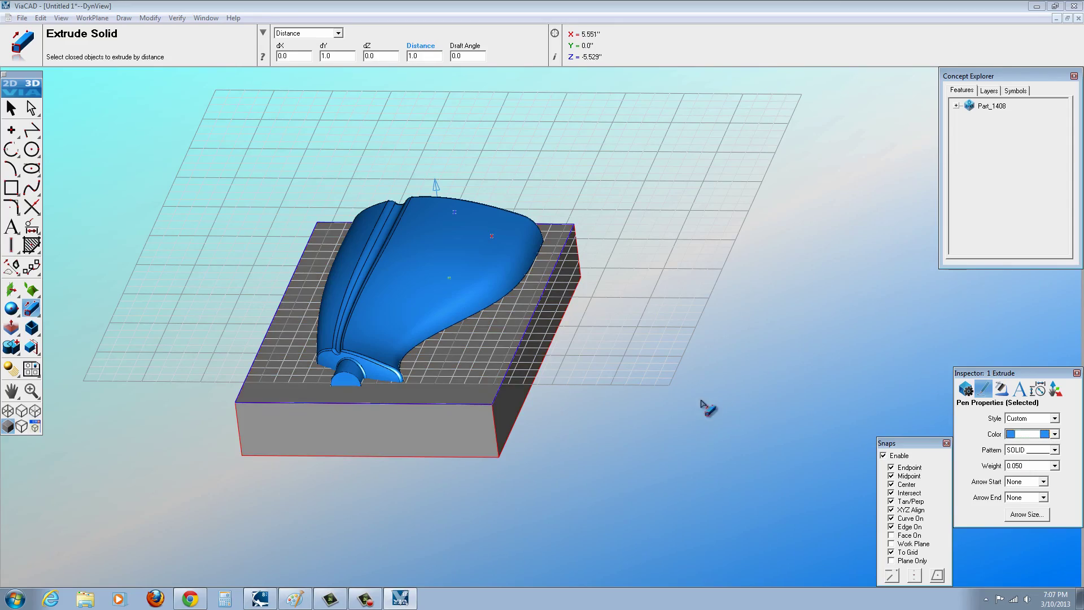
{"action": "key", "text": "Escape"}
Subtract the bottle from the white block while retaining the bottle solid.
{"action": "middle_click_drag", "start_coordinate": [554, 294], "coordinate": [311, 422]}
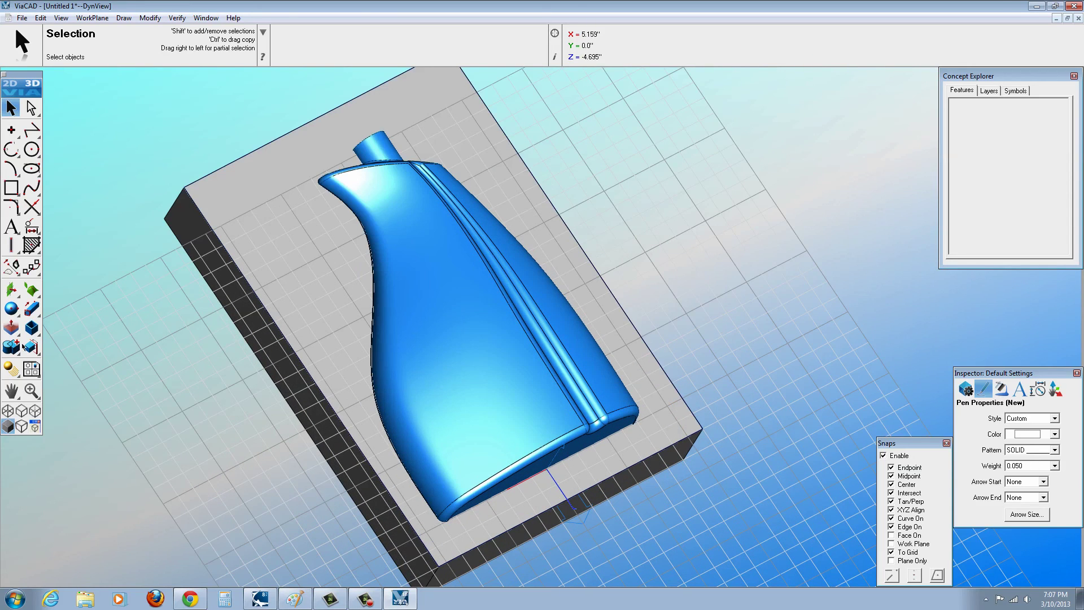
{"action": "left_click", "coordinate": [11, 348]}
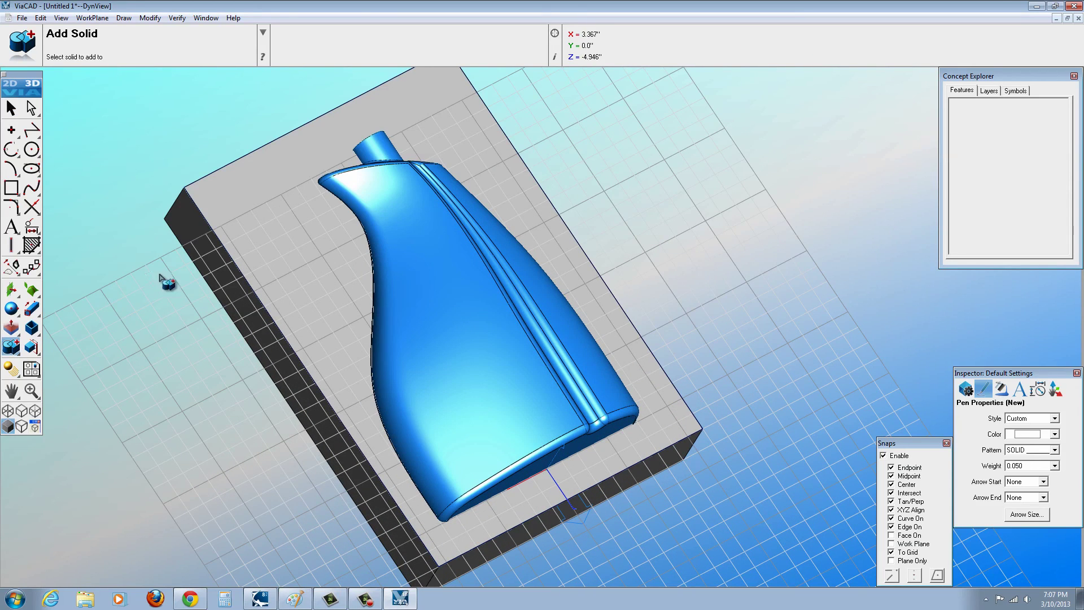
{"action": "left_click", "coordinate": [263, 256]}
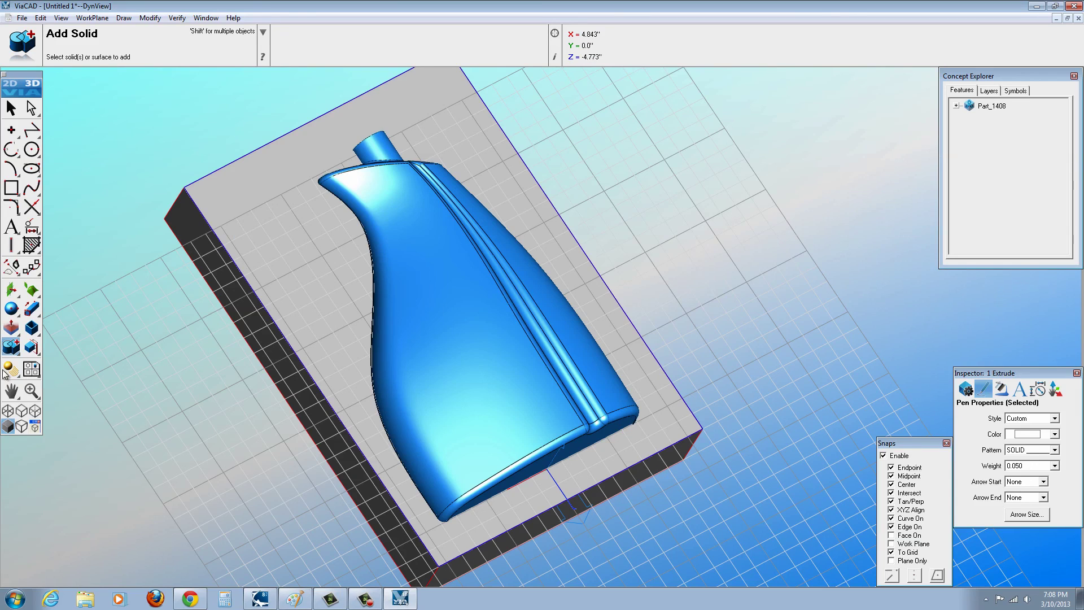
{"action": "left_click_drag", "start_coordinate": [17, 354], "coordinate": [49, 349]}
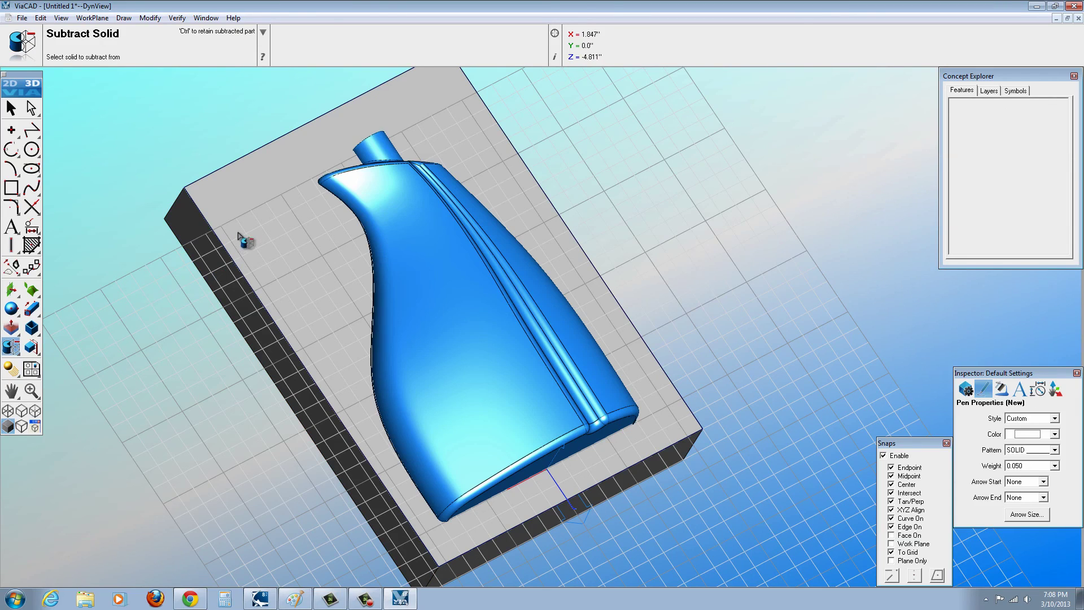
{"action": "left_click", "coordinate": [277, 266]}
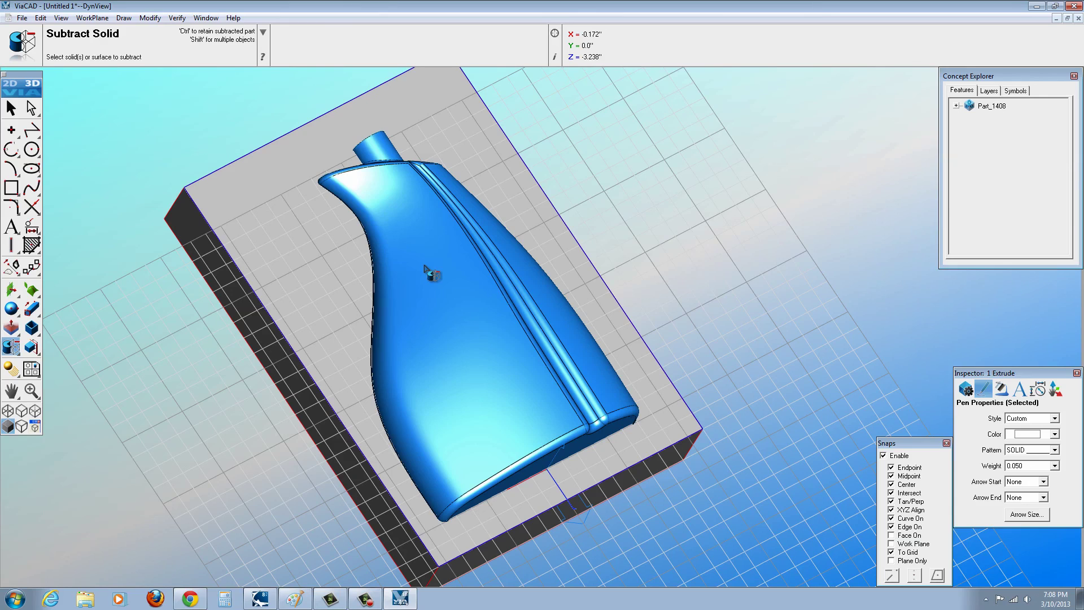
{"action": "key", "text": "Escape"}
{"action": "left_click", "coordinate": [11, 108]}
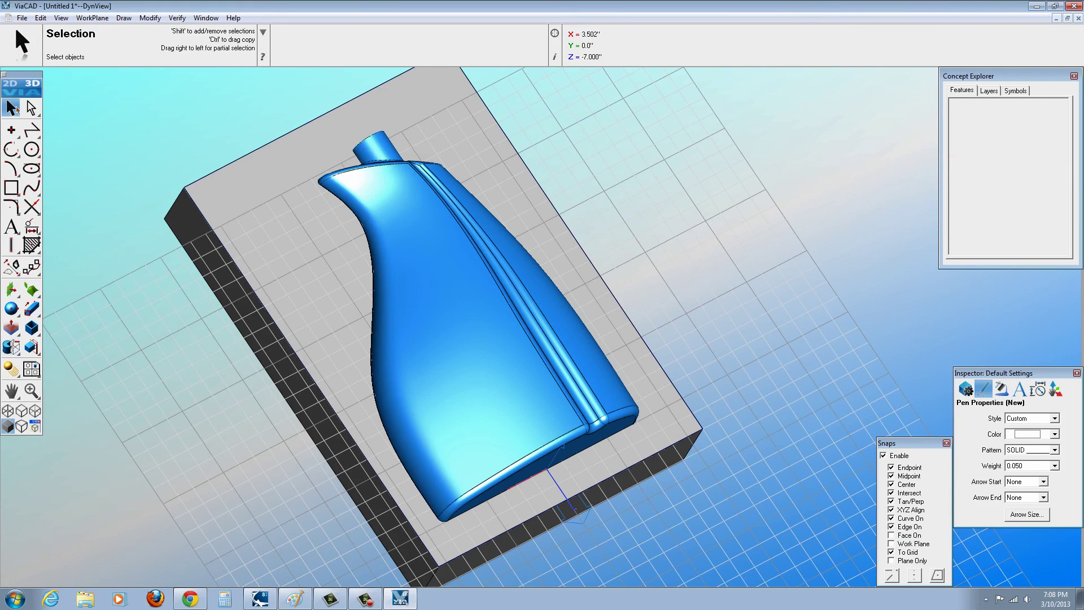
Add a new layer, make it the active layer and name it MOLD.
{"action": "left_click", "coordinate": [988, 91]}
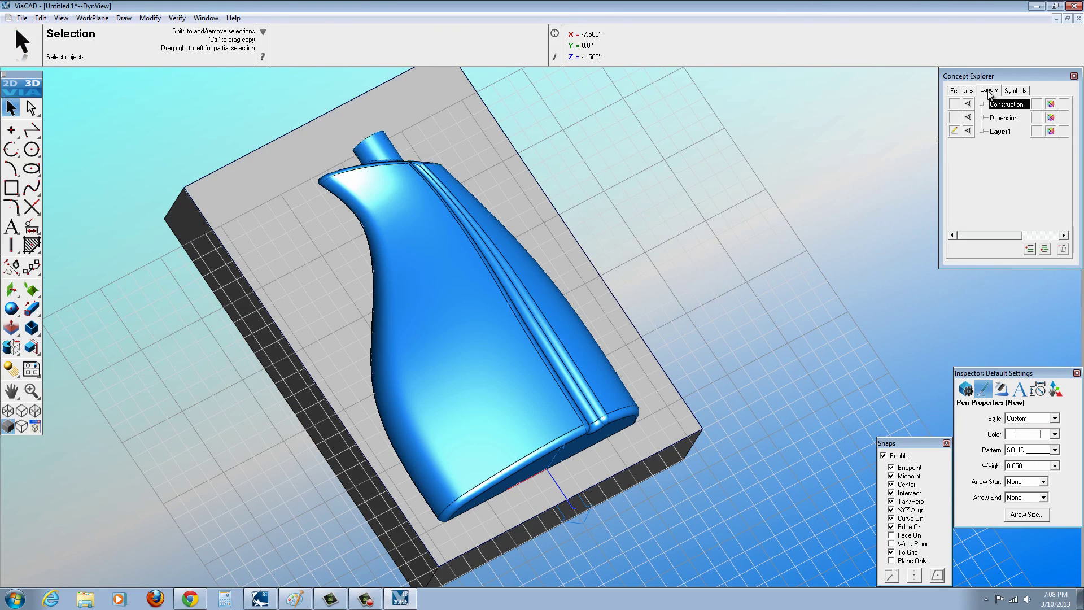
{"action": "left_click", "coordinate": [1028, 249]}
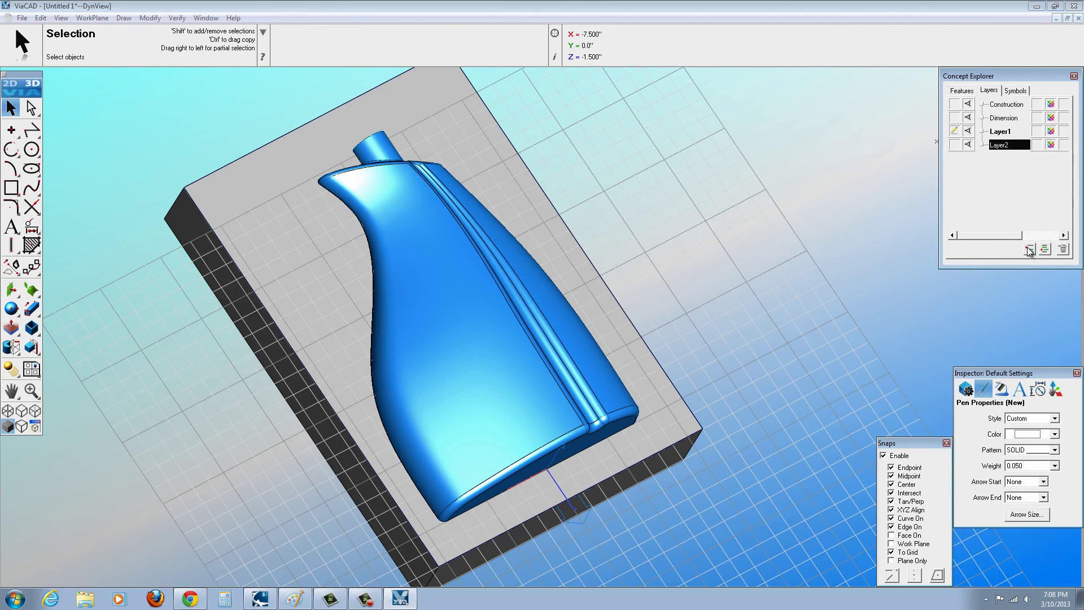
{"action": "double_click", "coordinate": [1008, 145]}
{"action": "left_click", "coordinate": [1005, 148]}
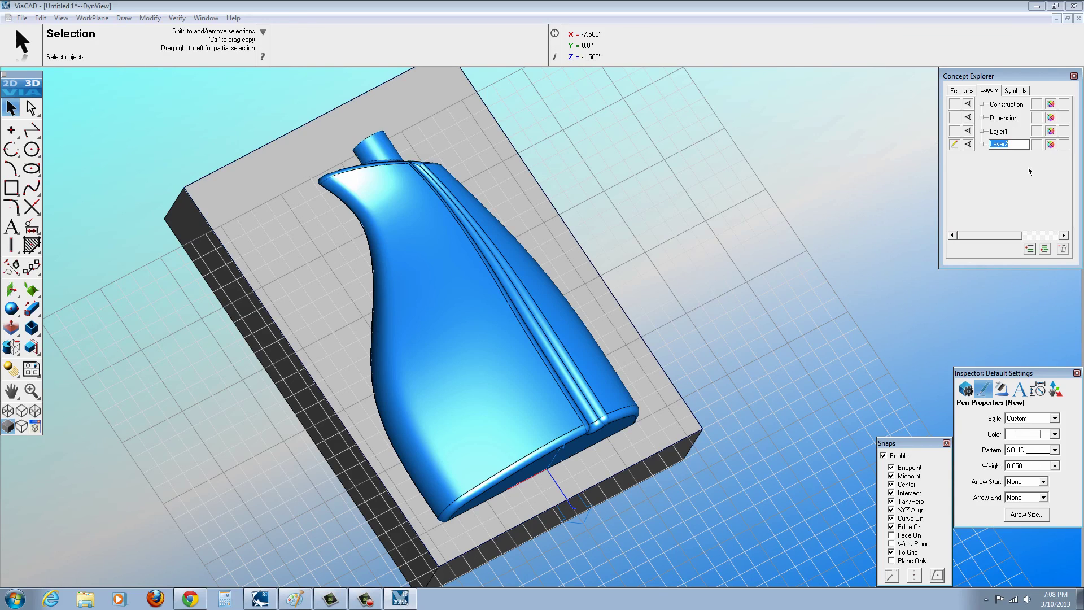
{"action": "key", "text": "shift"}
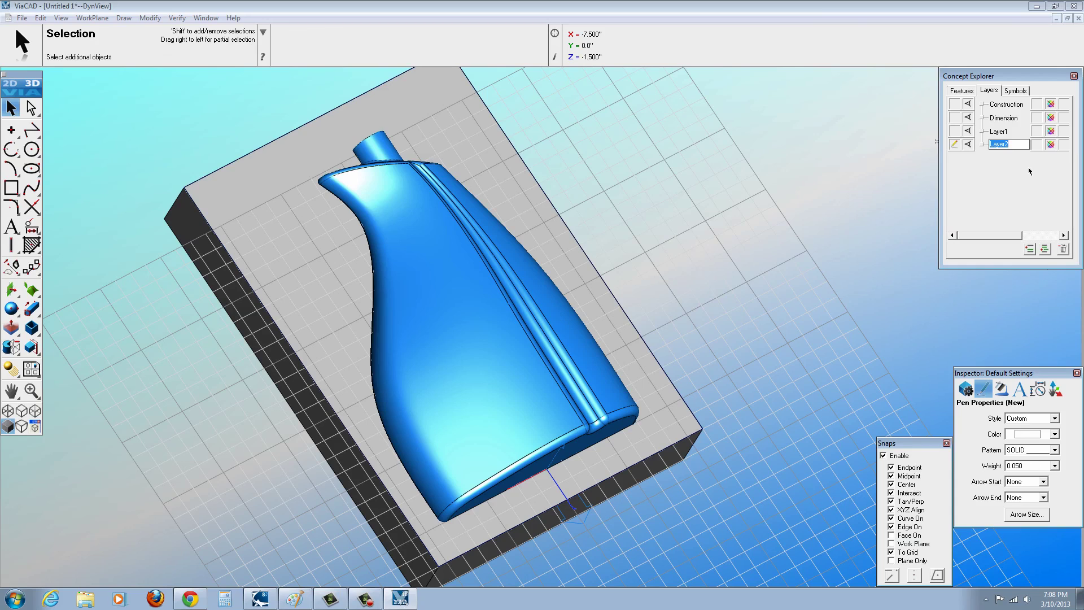
{"action": "type", "text": "MOLD"}
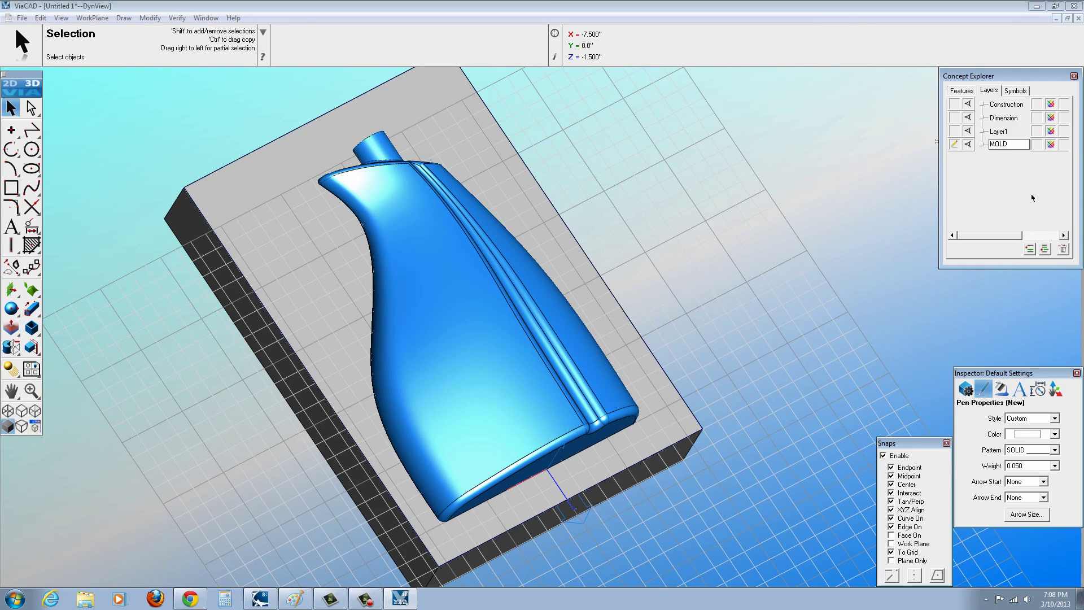
{"action": "key", "text": "Return"}
Rename Layer1 as BOTTLE.
{"action": "left_click", "coordinate": [1003, 134]}
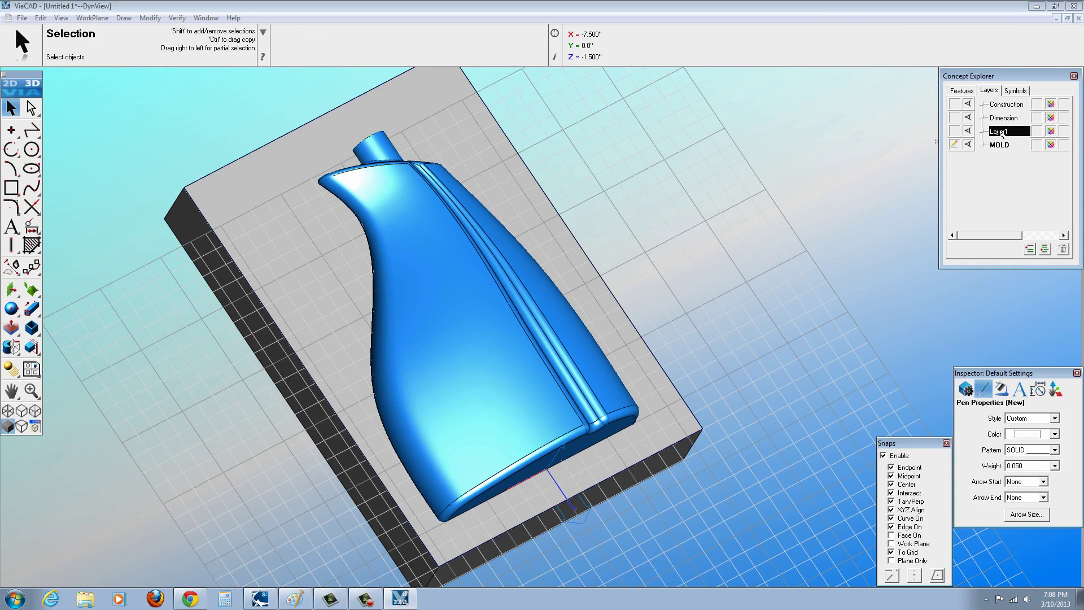
{"action": "left_click", "coordinate": [1007, 135]}
{"action": "type", "text": "B"}
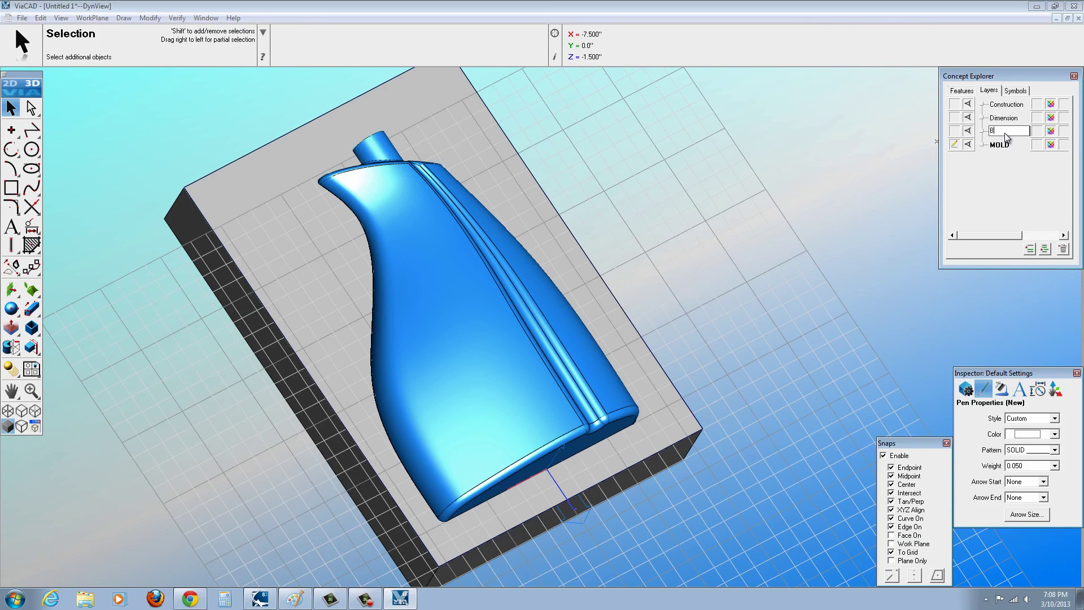
{"action": "type", "text": "OTTLE"}
{"action": "key", "text": "Return"}
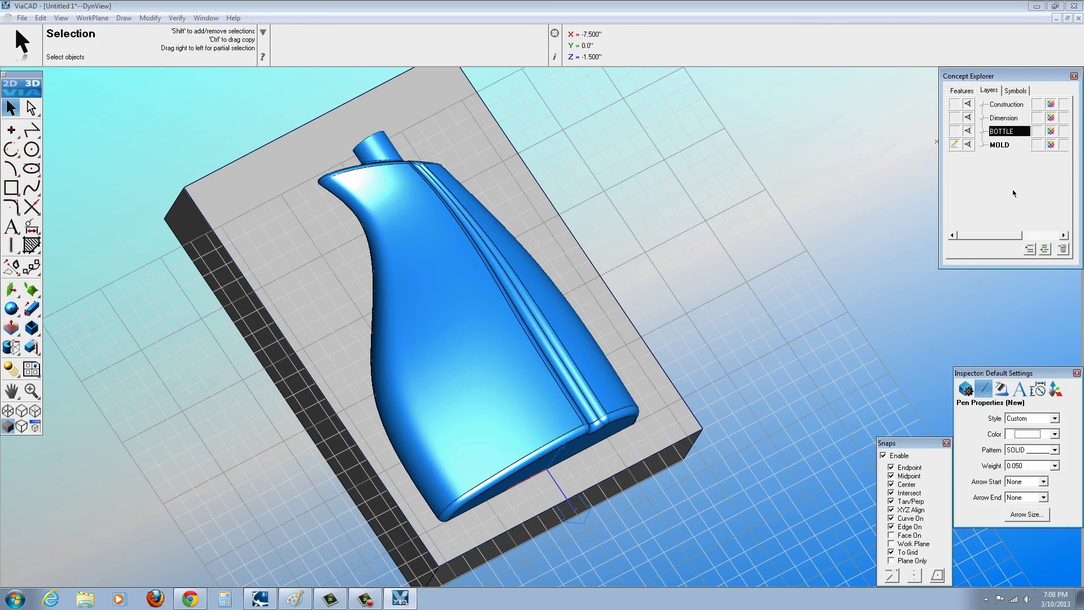
Check the bottle's layer assignment in its object attributes and assign the block to the MOLD layer.
{"action": "left_click", "coordinate": [479, 291]}
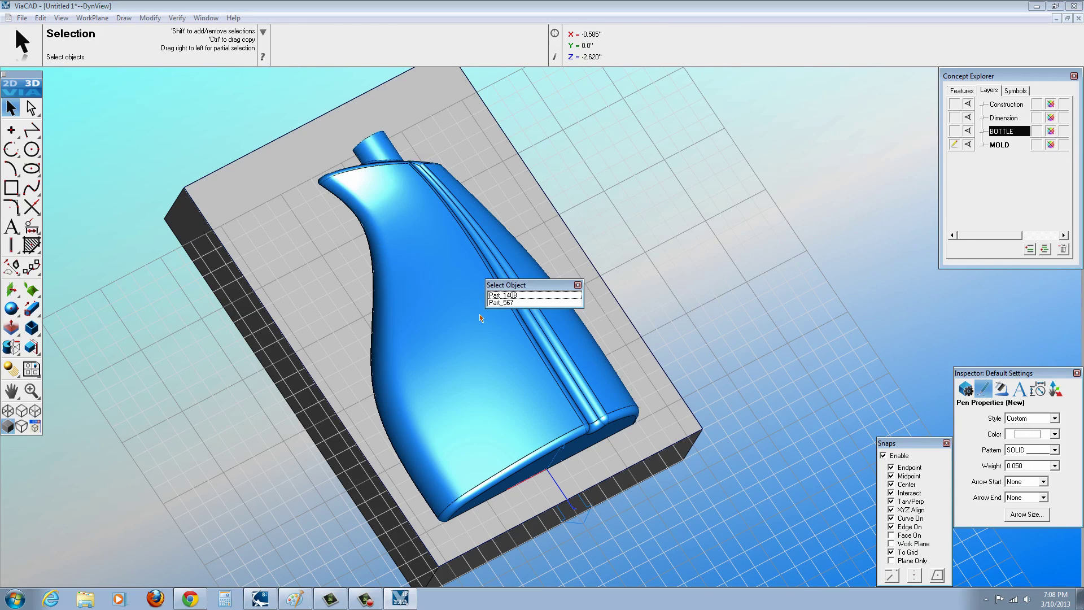
{"action": "left_click", "coordinate": [511, 302]}
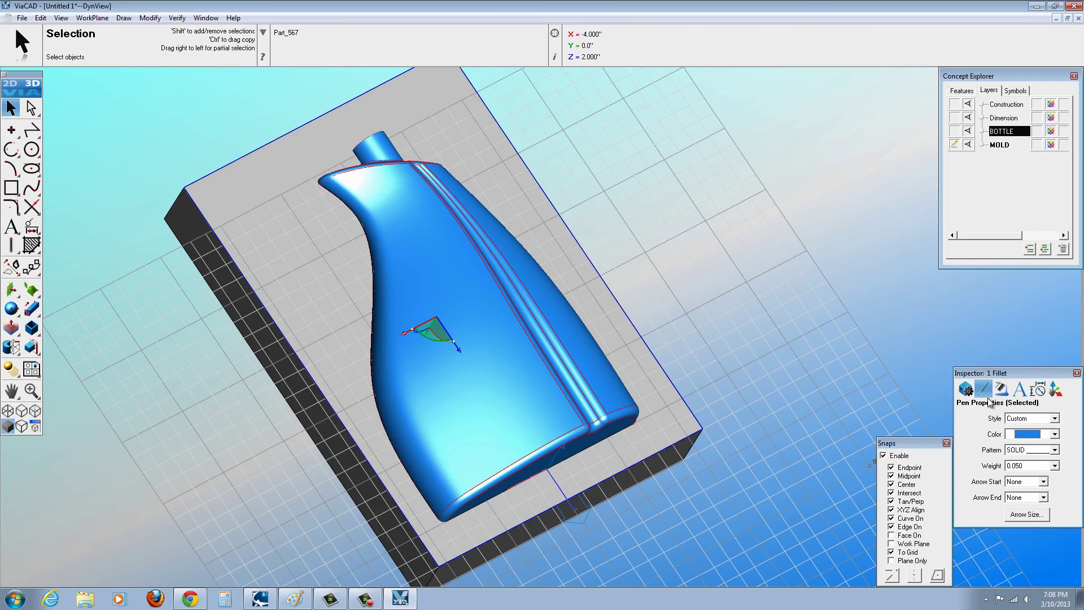
{"action": "left_click", "coordinate": [967, 392]}
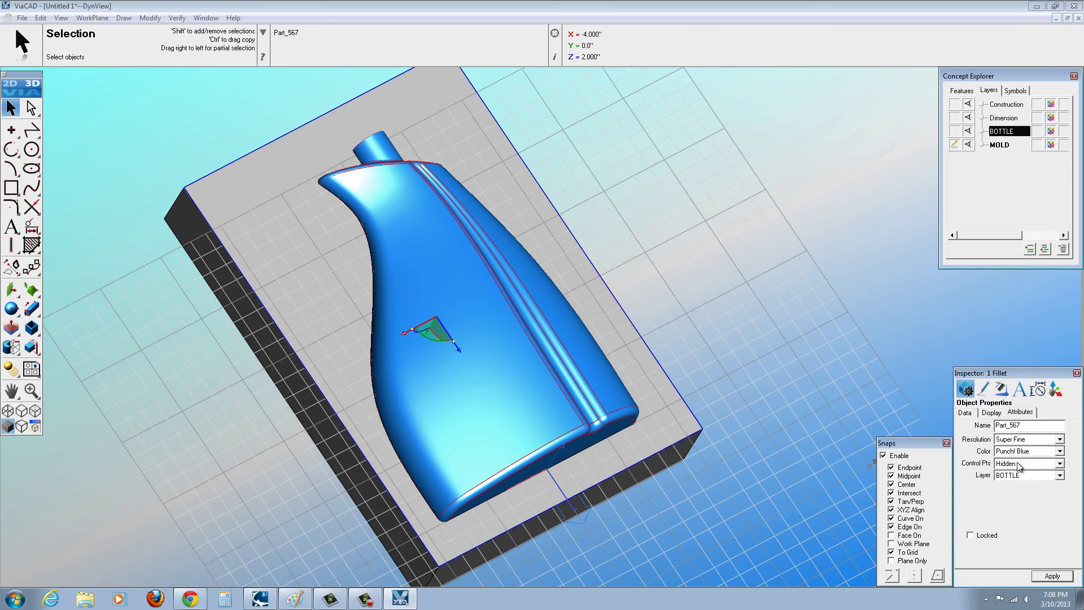
{"action": "left_click", "coordinate": [672, 426]}
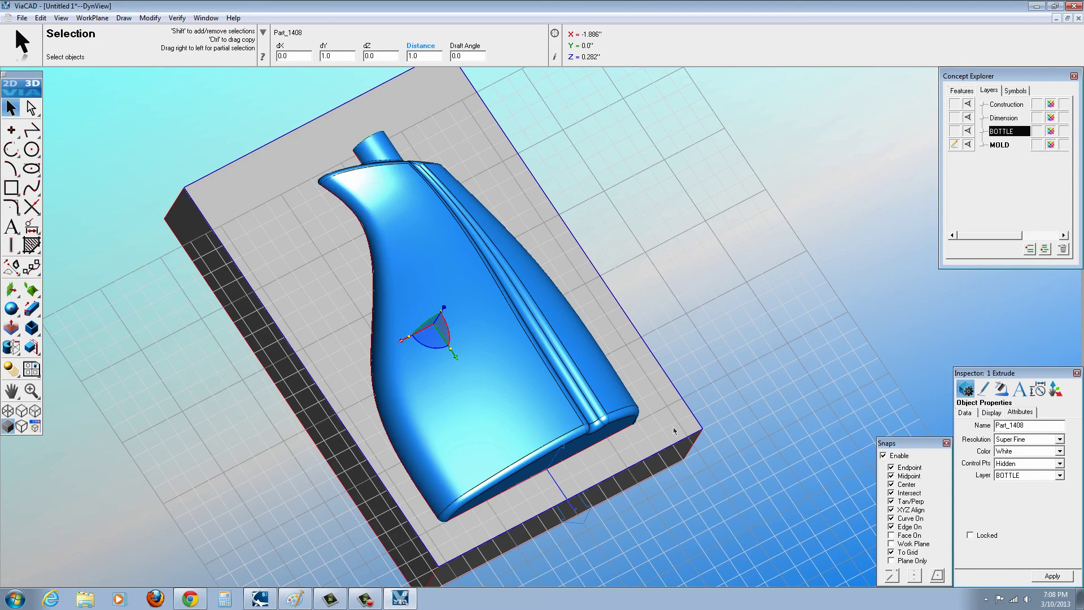
{"action": "left_click", "coordinate": [1020, 477]}
{"action": "left_click", "coordinate": [1010, 507]}
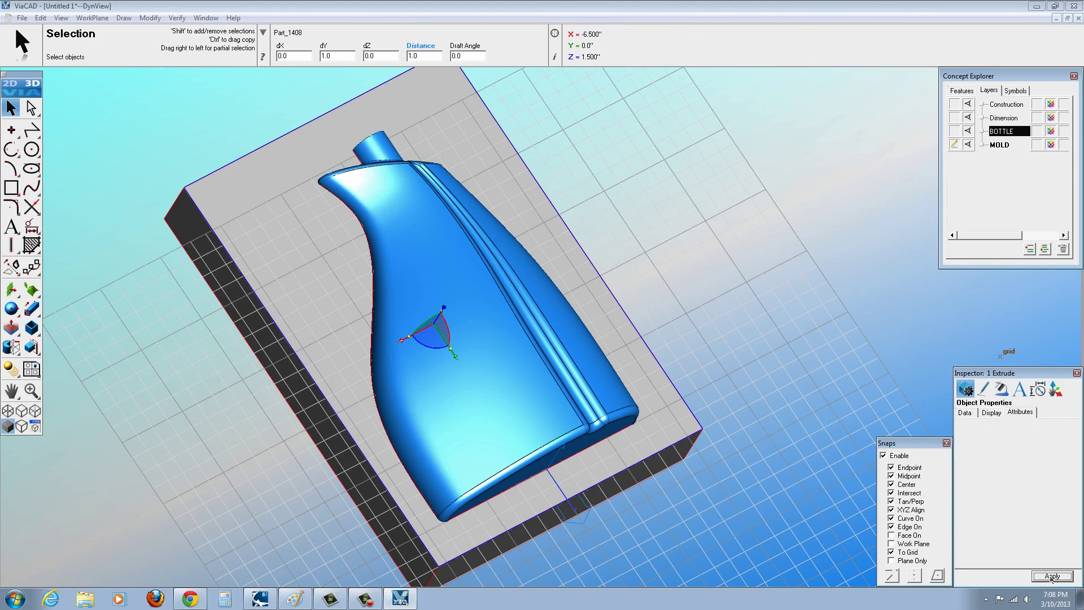
{"action": "left_click", "coordinate": [908, 351]}
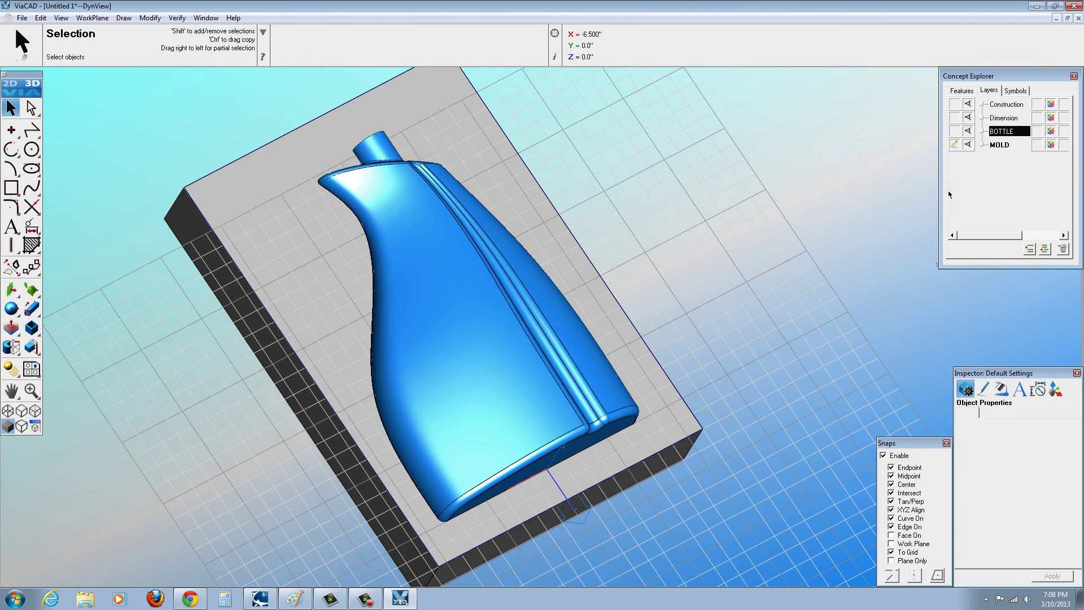
Hide the BOTTLE layer and inspect the cavity in the mold block.
{"action": "left_click", "coordinate": [968, 131]}
{"action": "middle_click_drag", "start_coordinate": [578, 384], "coordinate": [443, 269]}
{"action": "middle_click_drag", "start_coordinate": [500, 324], "coordinate": [405, 282]}
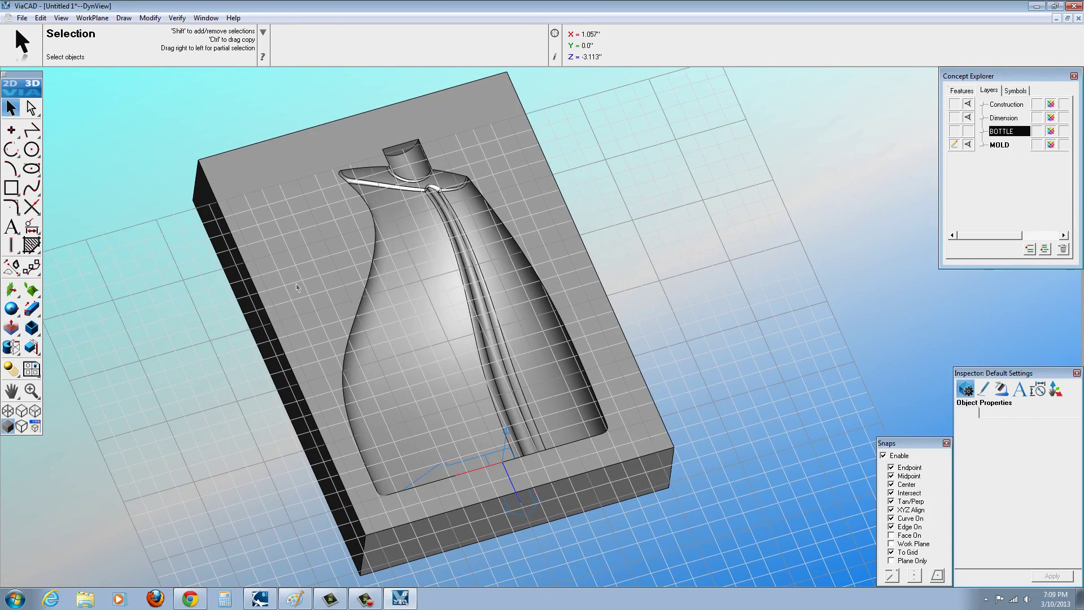
Turn off the work plane grid to view the mold half without grid lines.
{"action": "left_click", "coordinate": [84, 19]}
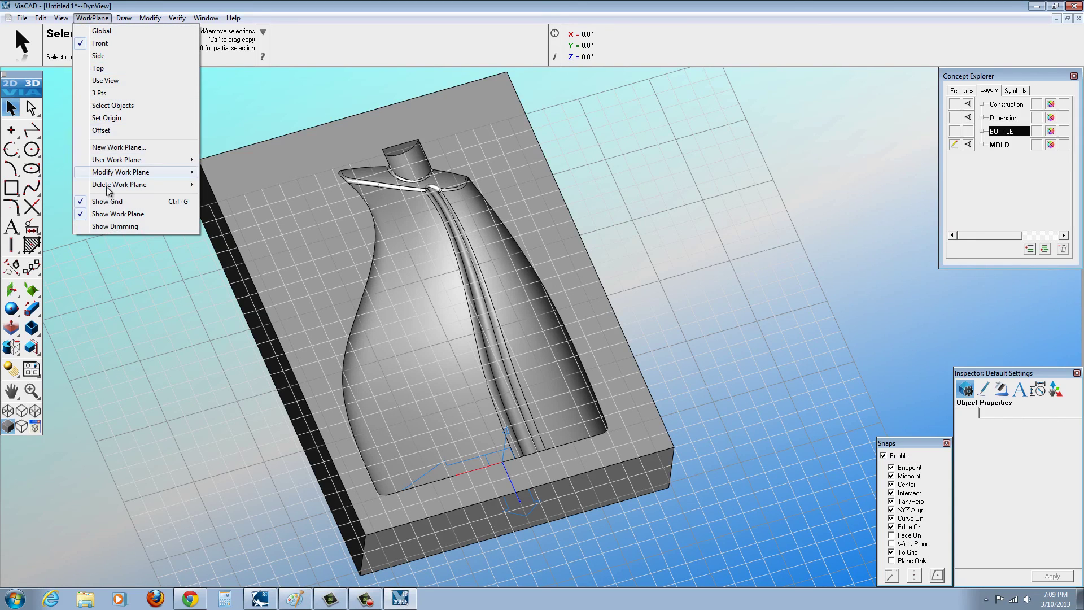
{"action": "left_click", "coordinate": [80, 205]}
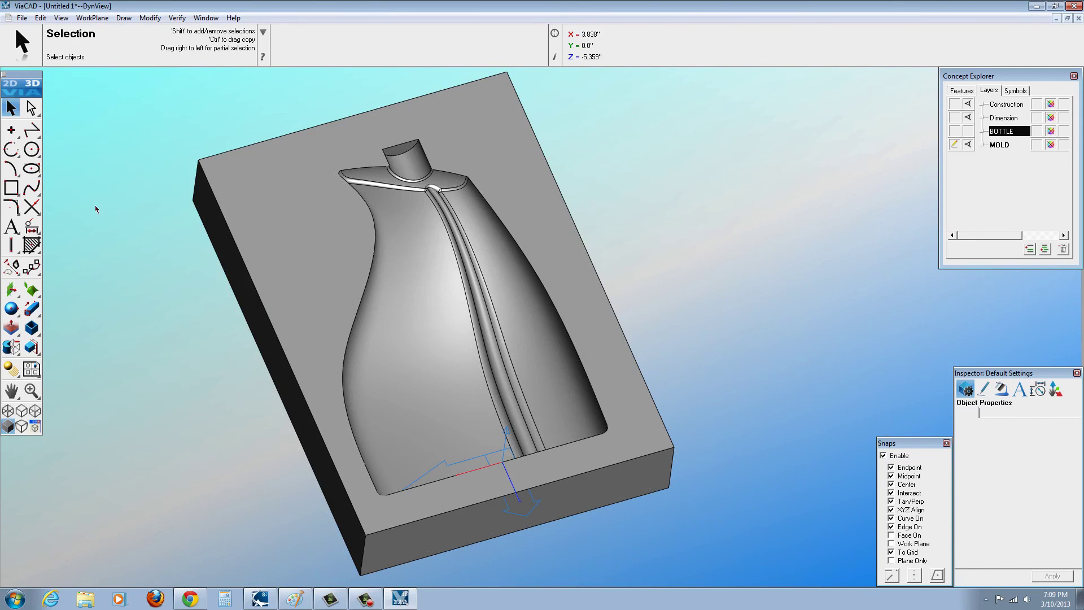
{"action": "mouse_move", "coordinate": [141, 291]}
{"action": "middle_mouse_down"}
{"action": "mouse_move", "coordinate": [174, 354]}
{"action": "mouse_move", "coordinate": [146, 296]}
{"action": "middle_mouse_up"}
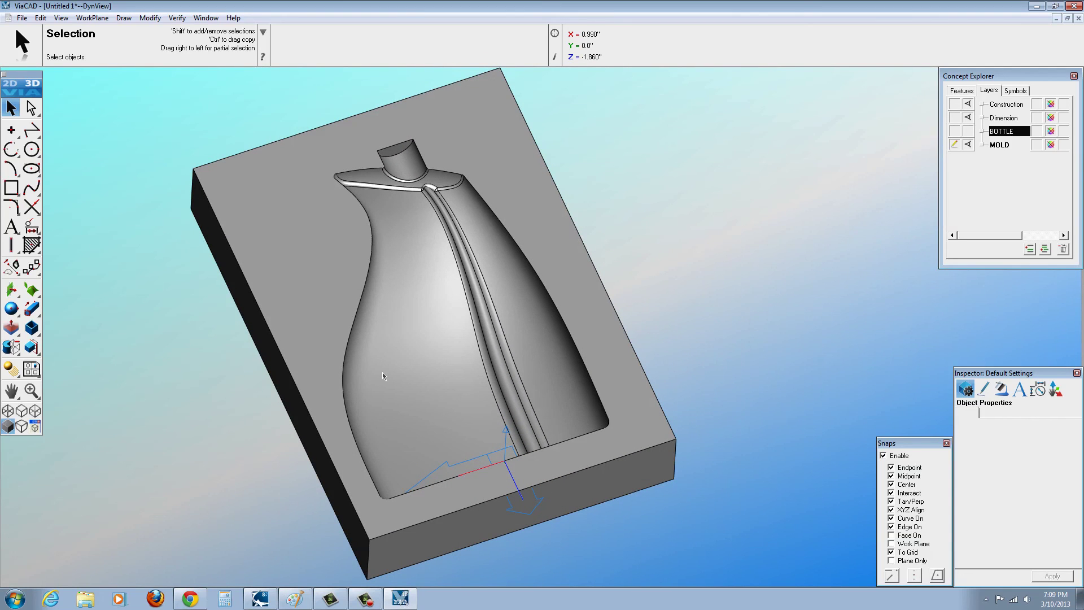